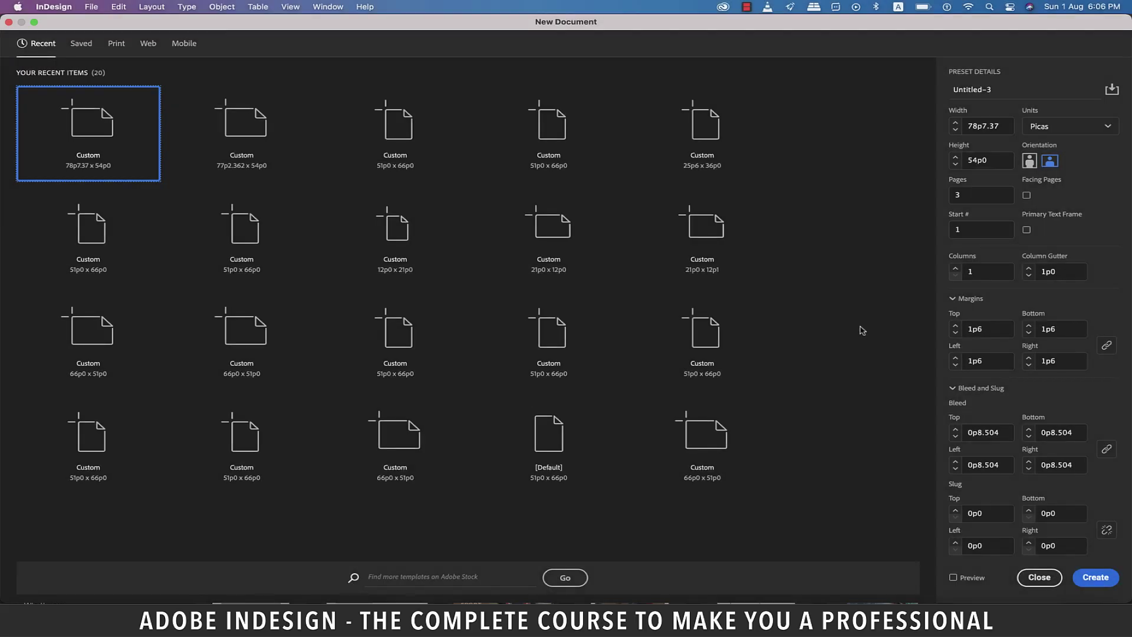
# Pick the blank Letter print preset (51p0 × 66p0), after checking the trifold plan in Illustrator.
pyautogui.click(116, 47)
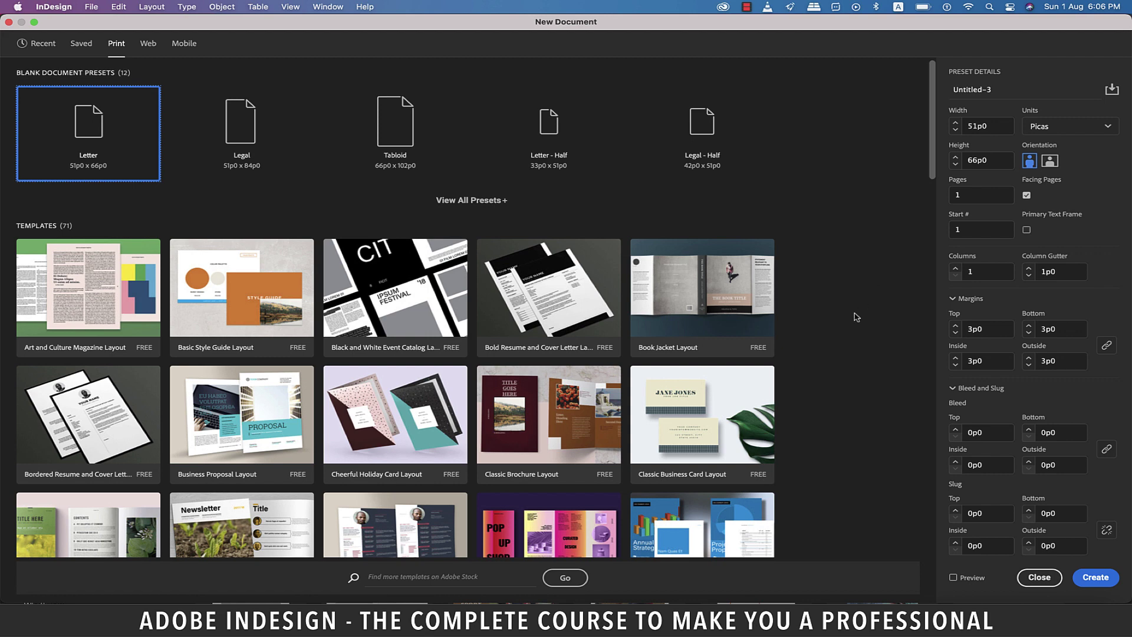
pyautogui.click(702, 616)
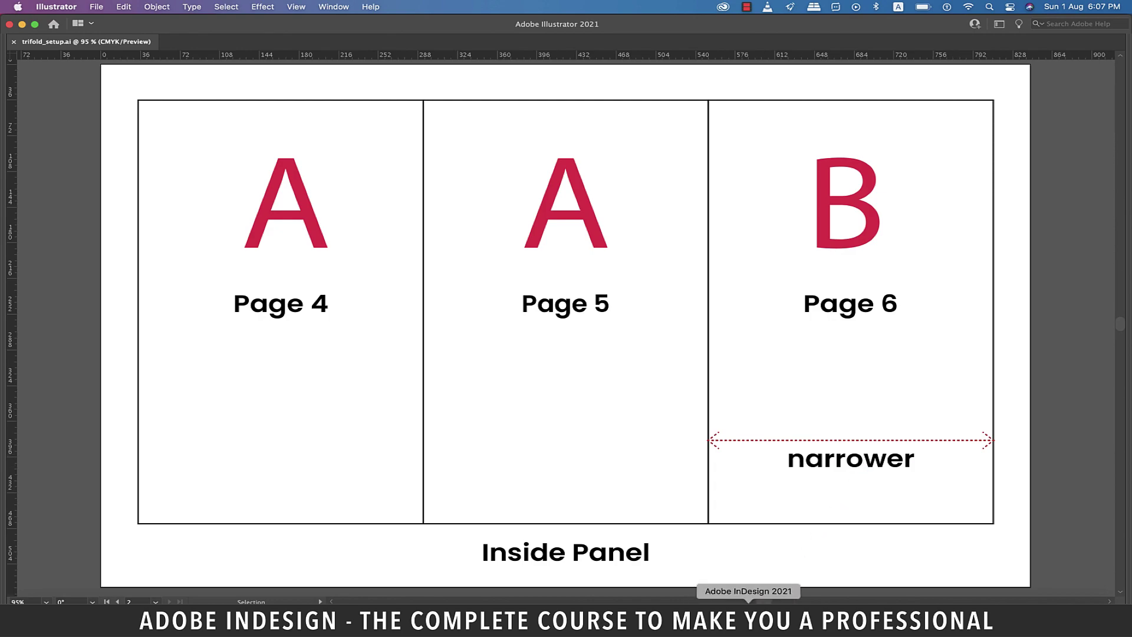
pyautogui.click(749, 619)
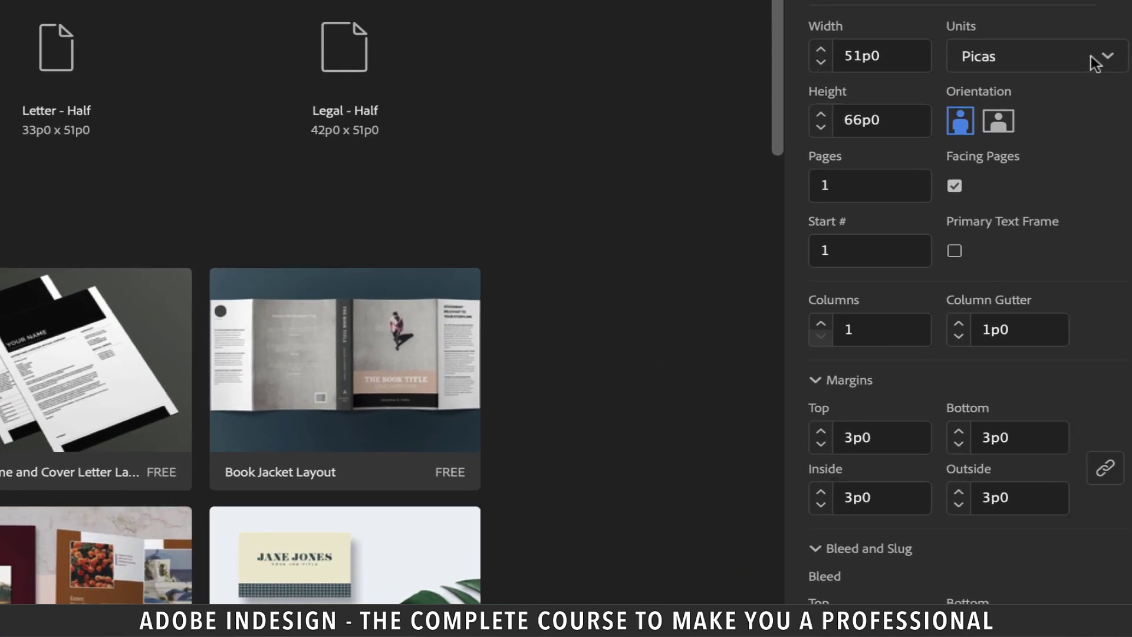
pyautogui.click(1105, 120)
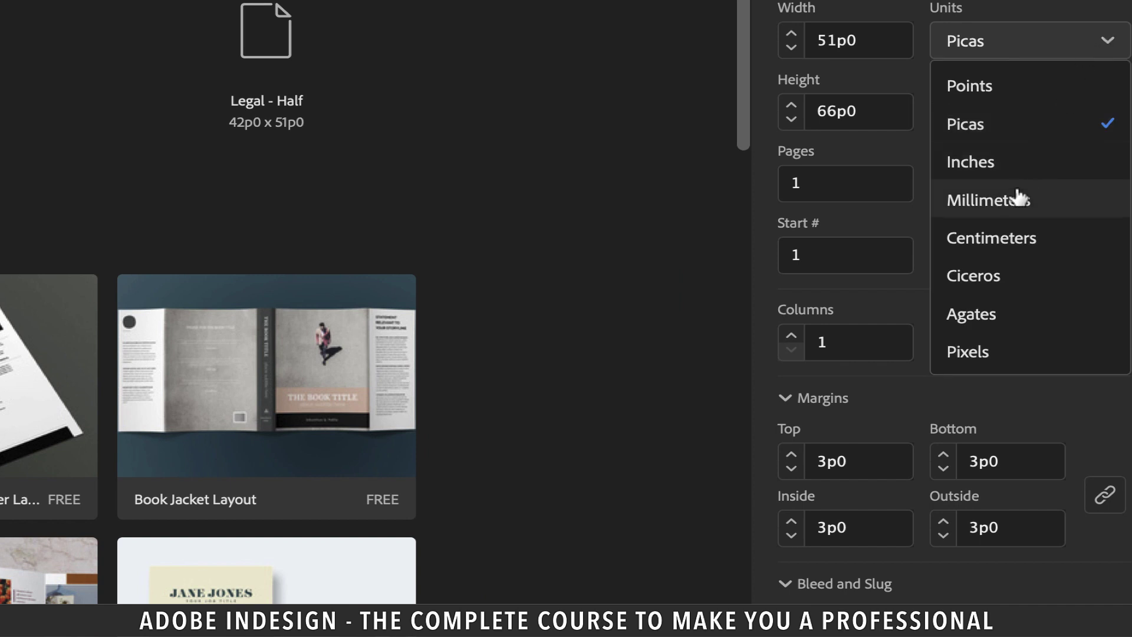
# Switch units to millimetres and divide the 279.4 mm width by 3, giving 93.133 mm.
pyautogui.click(1024, 194)
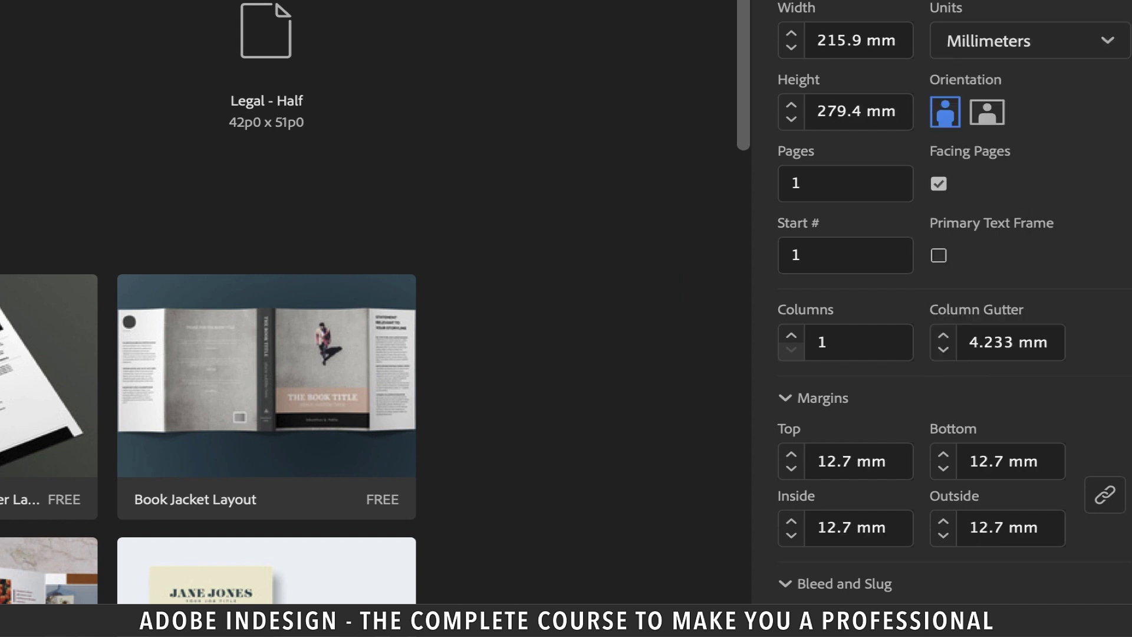
pyautogui.click(994, 115)
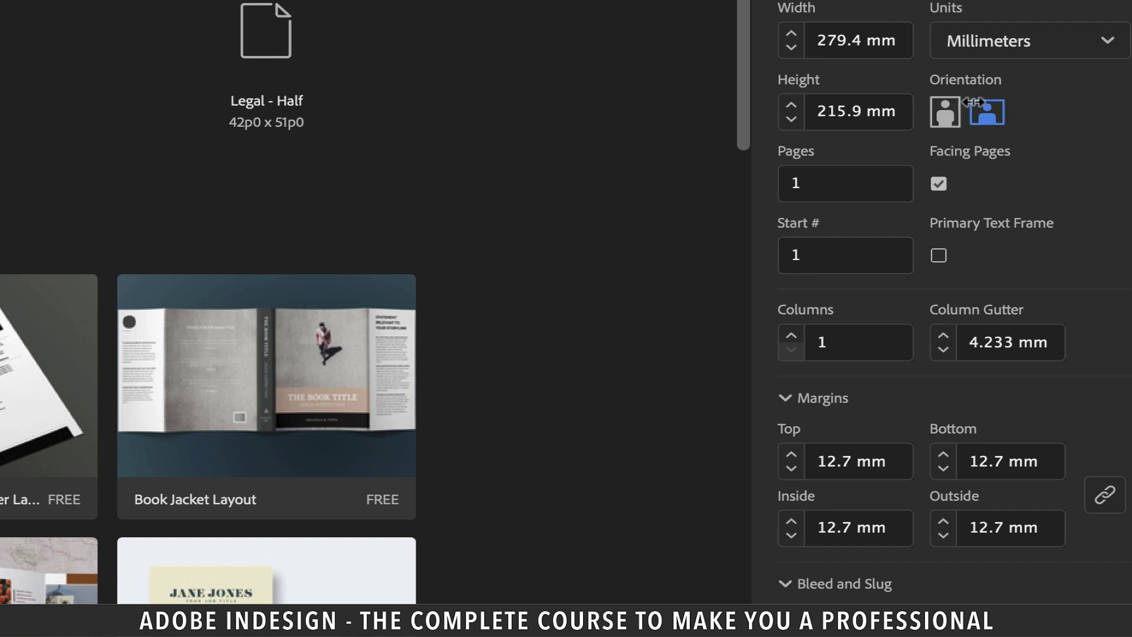
pyautogui.click(879, 40)
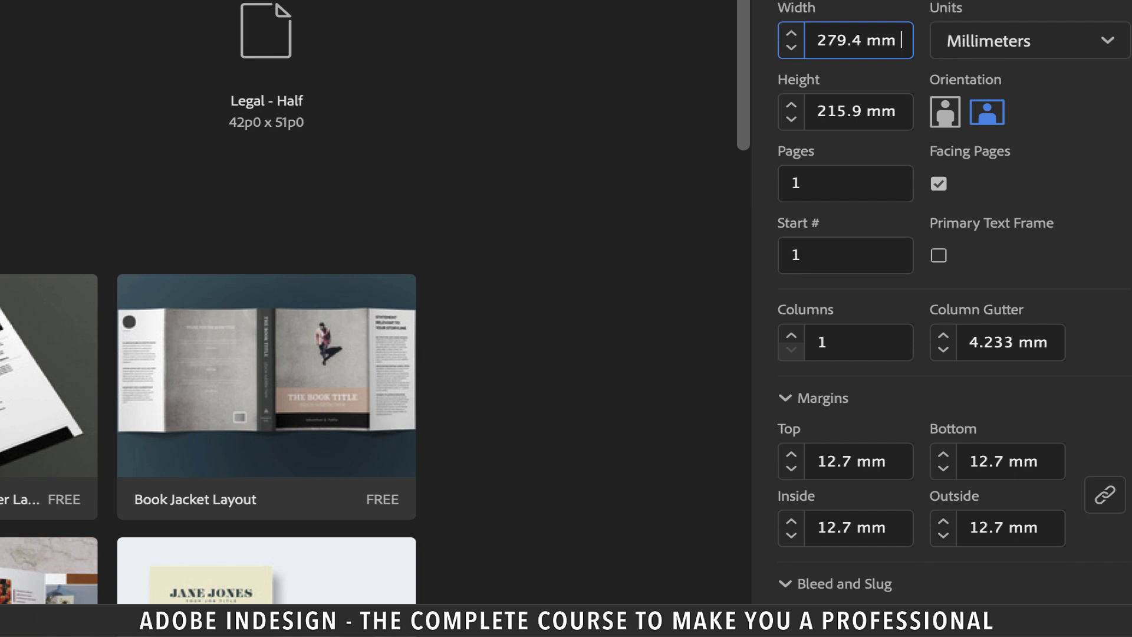
pyautogui.write('/')
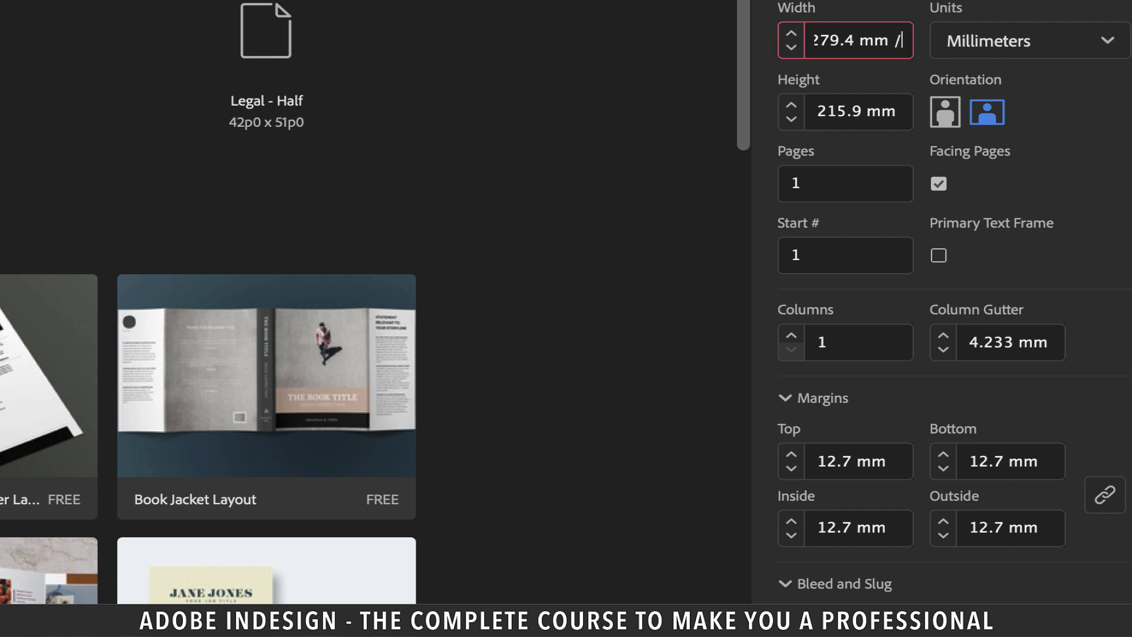
pyautogui.write('3')
pyautogui.click(883, 184)
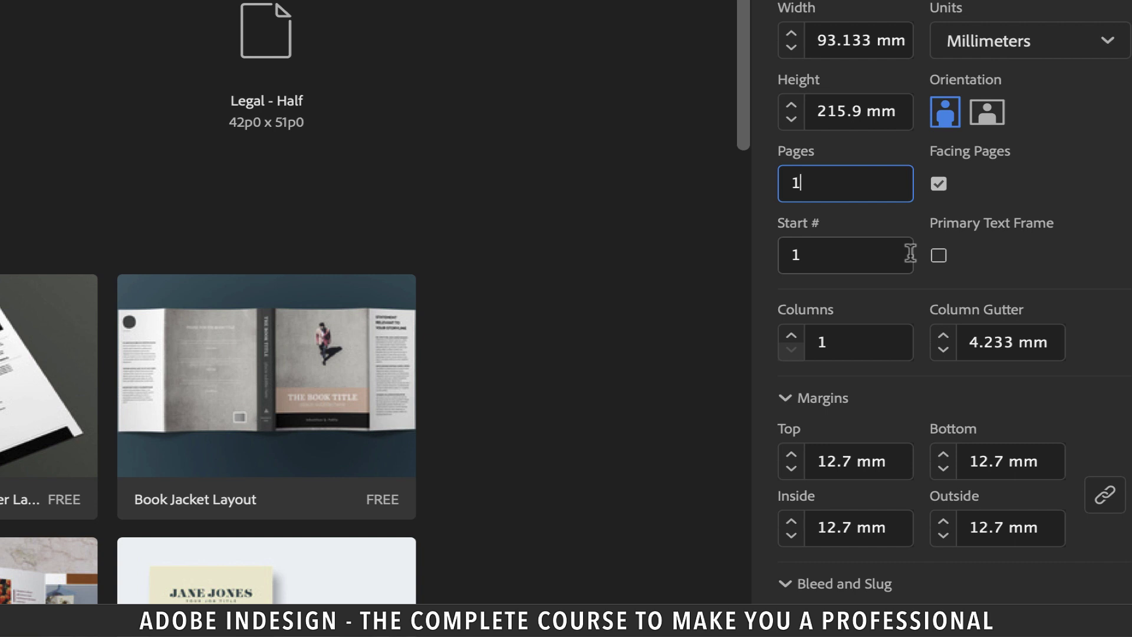
# Correct the page width to 94.133 mm and turn off Facing Pages.
pyautogui.click(833, 39)
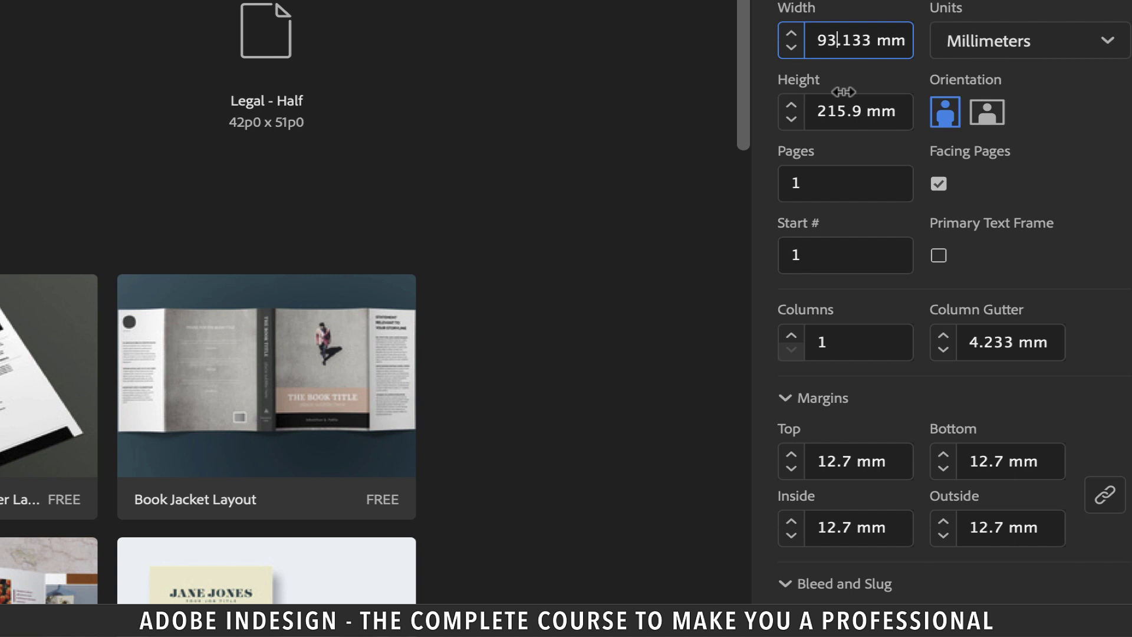
pyautogui.press('BackSpace')
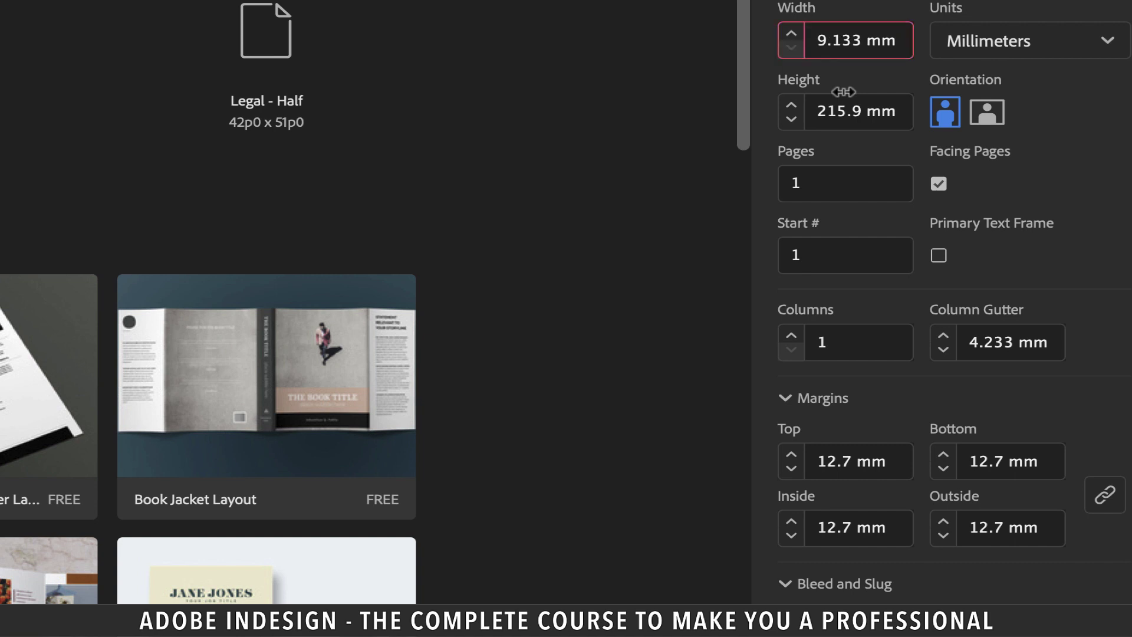
pyautogui.write('4')
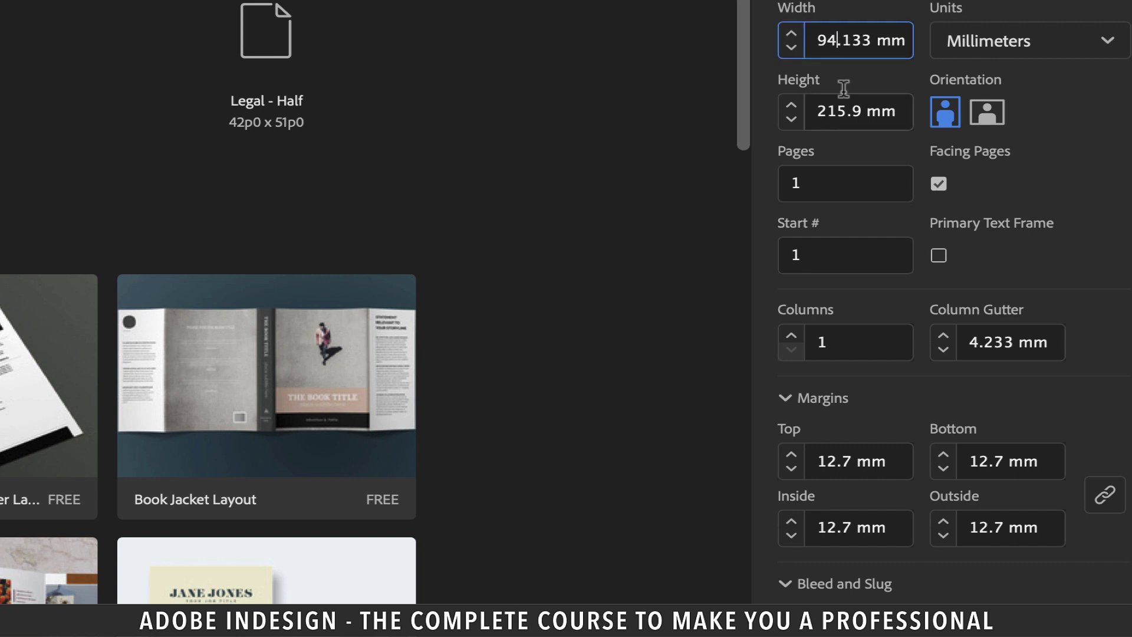
pyautogui.click(866, 183)
# Set 6 pages, 10 mm margins and a 3 mm bleed on all sides.
pyautogui.click(939, 183)
pyautogui.moveTo(846, 181); pyautogui.dragTo(756, 187)
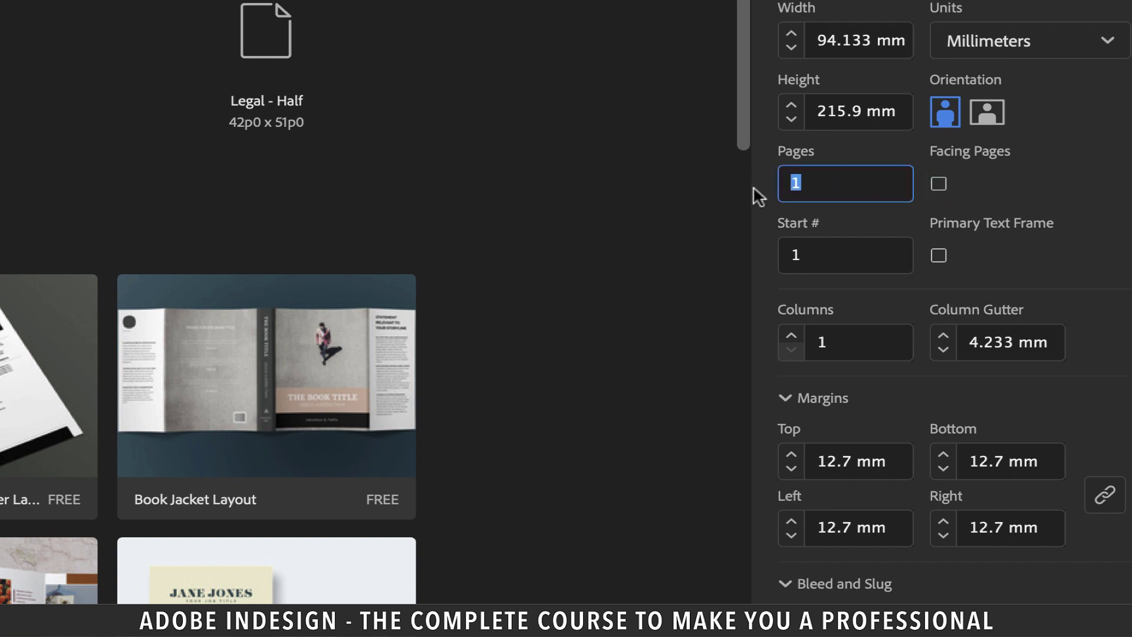
pyautogui.write('6')
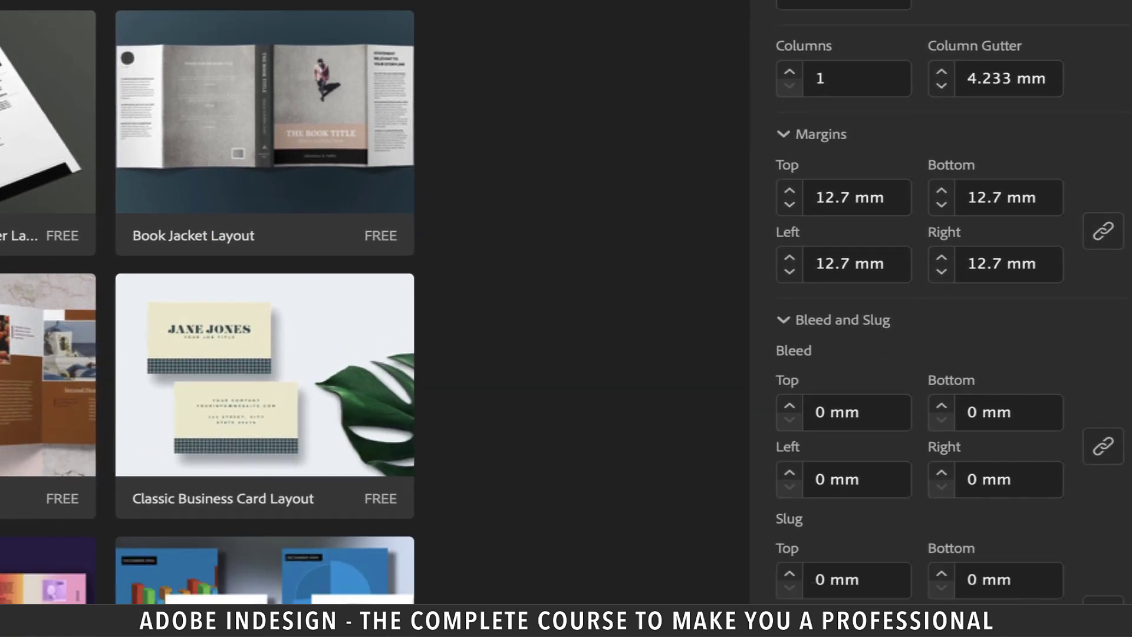
pyautogui.press('Tab')
pyautogui.write('10')
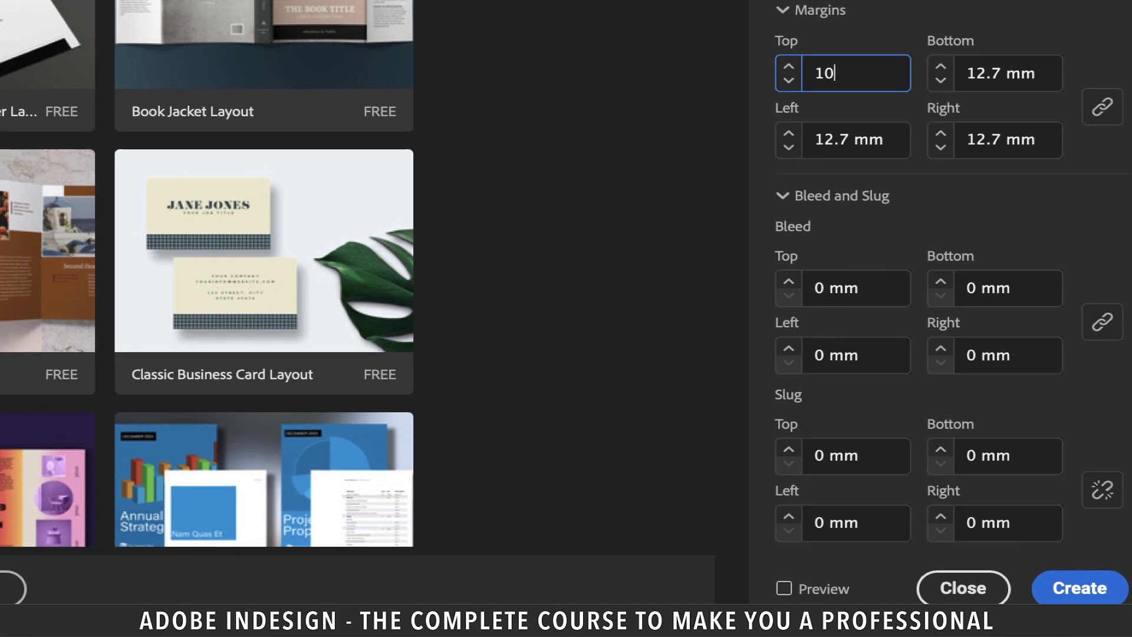
pyautogui.press('Tab')
pyautogui.write('3')
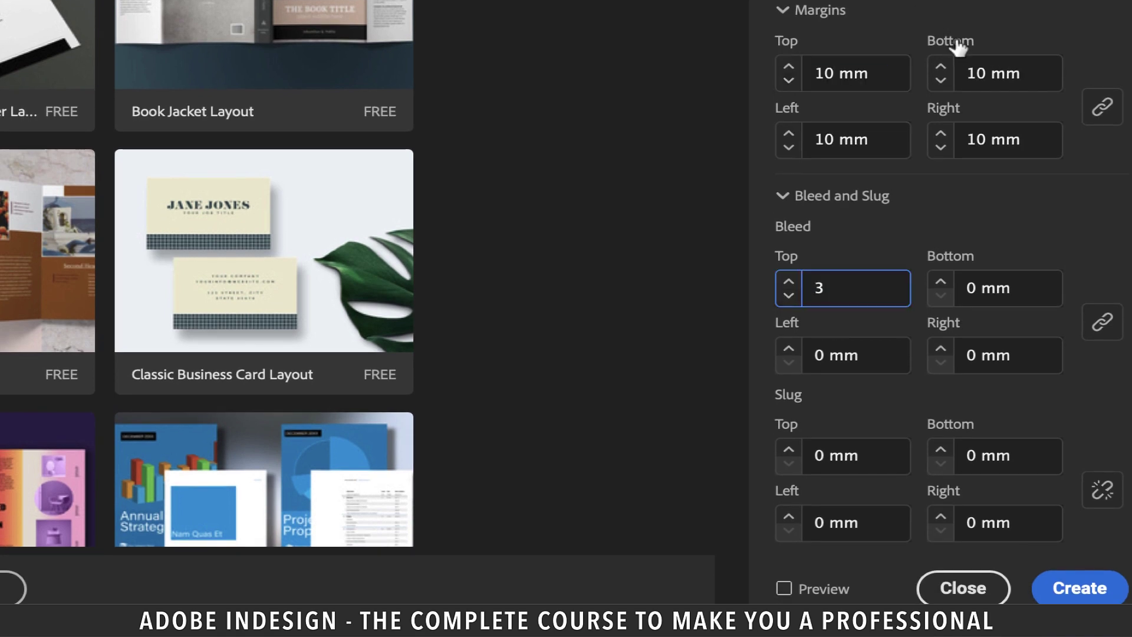
pyautogui.click(888, 456)
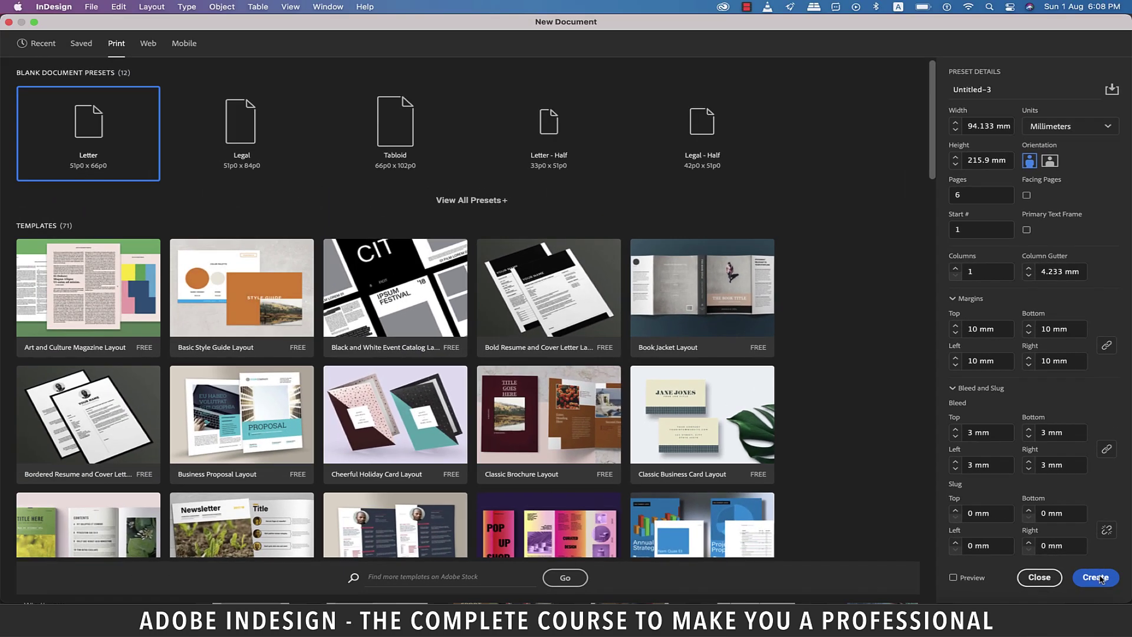
# Create the document and float an enlarged Pages panel showing all six page thumbnails.
pyautogui.click(1098, 577)
pyautogui.moveTo(1044, 253); pyautogui.dragTo(888, 139)
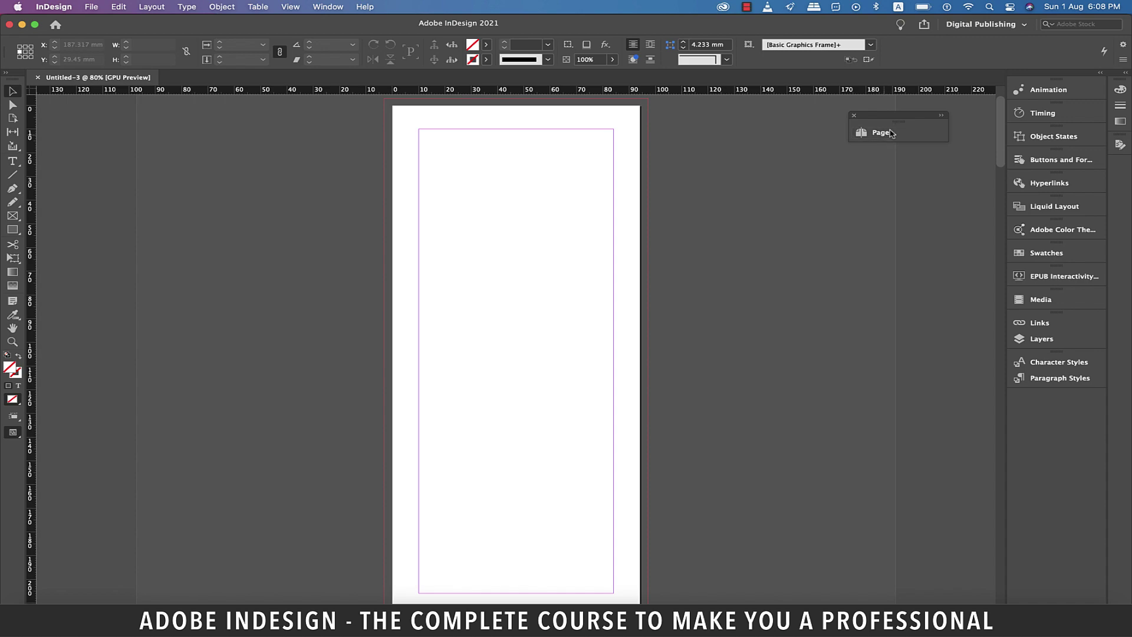
pyautogui.click(891, 133)
pyautogui.moveTo(803, 131); pyautogui.dragTo(911, 160)
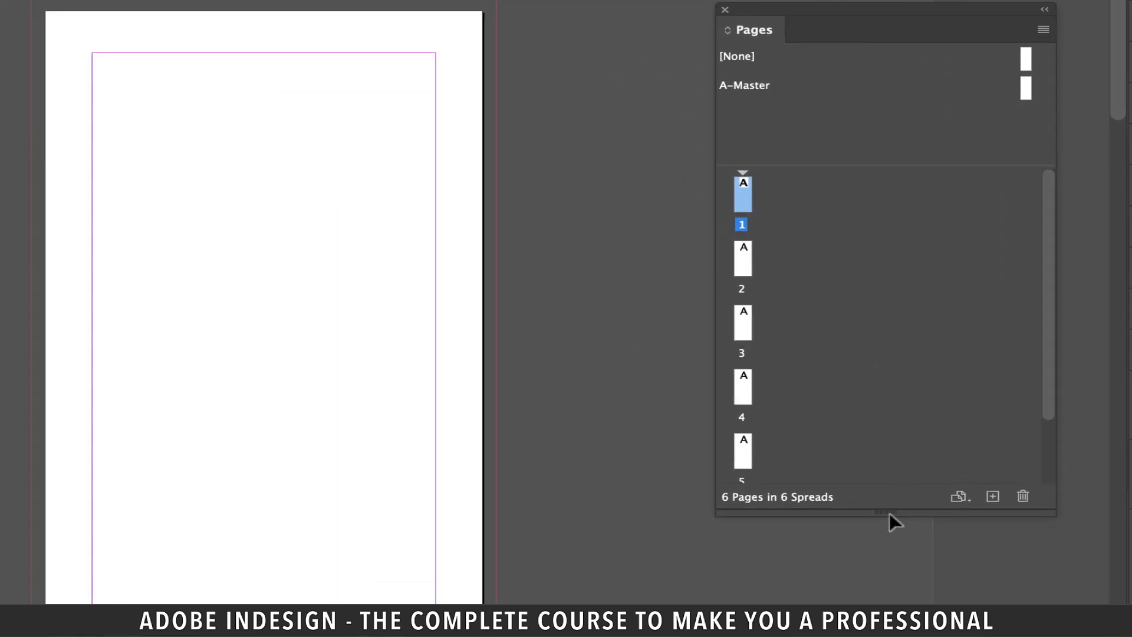
pyautogui.moveTo(889, 516); pyautogui.dragTo(889, 607)
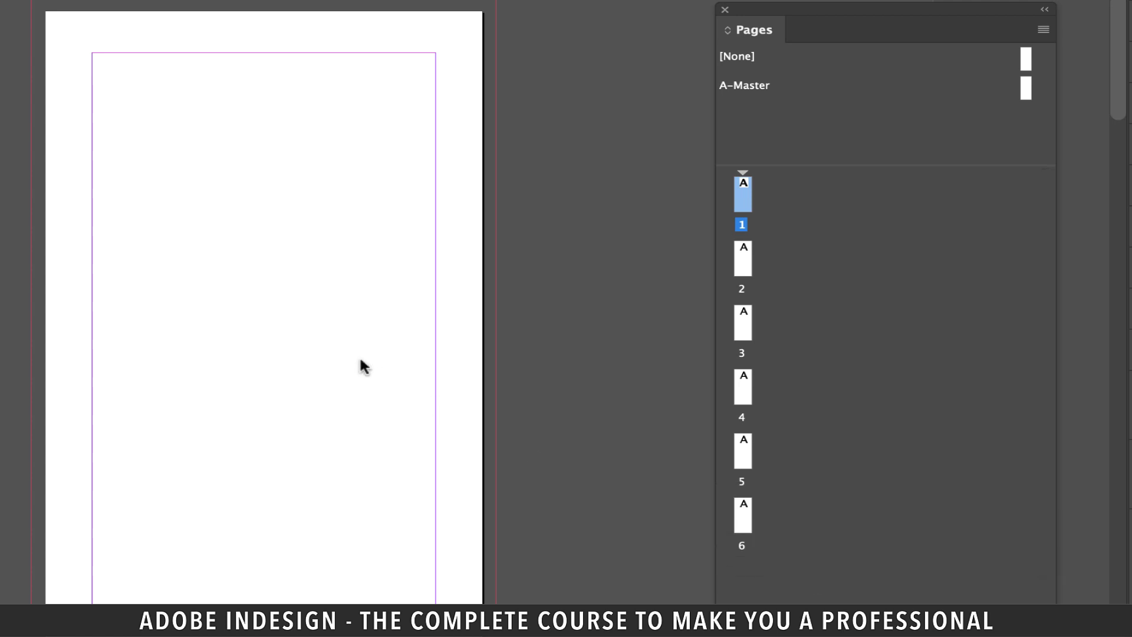
pyautogui.scroll(-1, 361, 360)
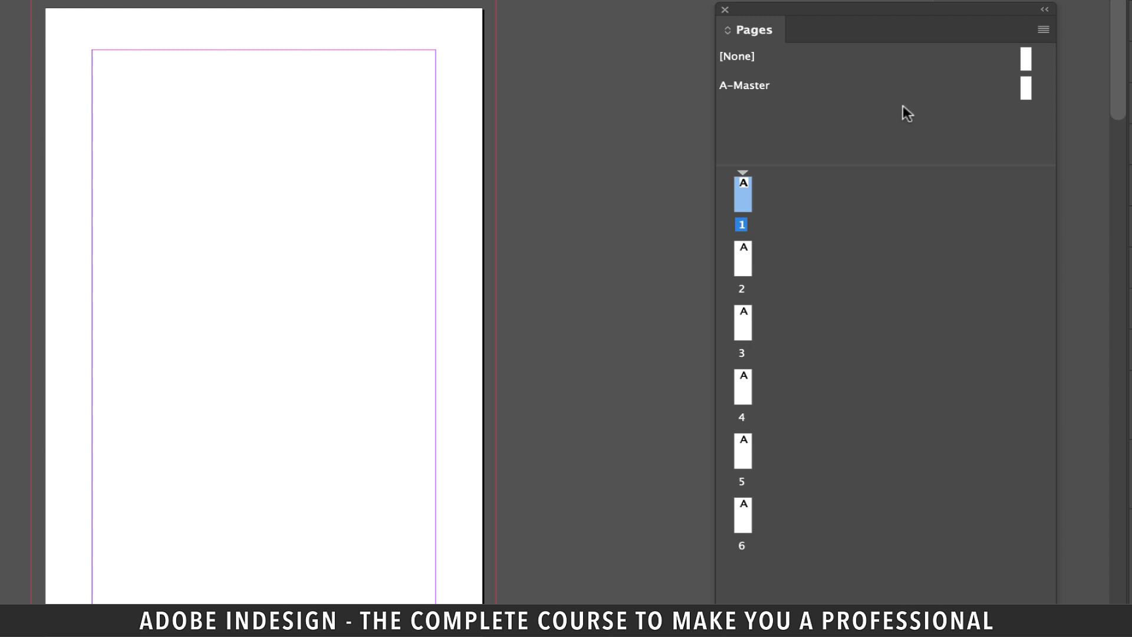
# Create a new master B-Master, based on A-Master, with its page width narrowed to 91.133 mm.
pyautogui.rightClick(906, 112)
pyautogui.click(975, 155)
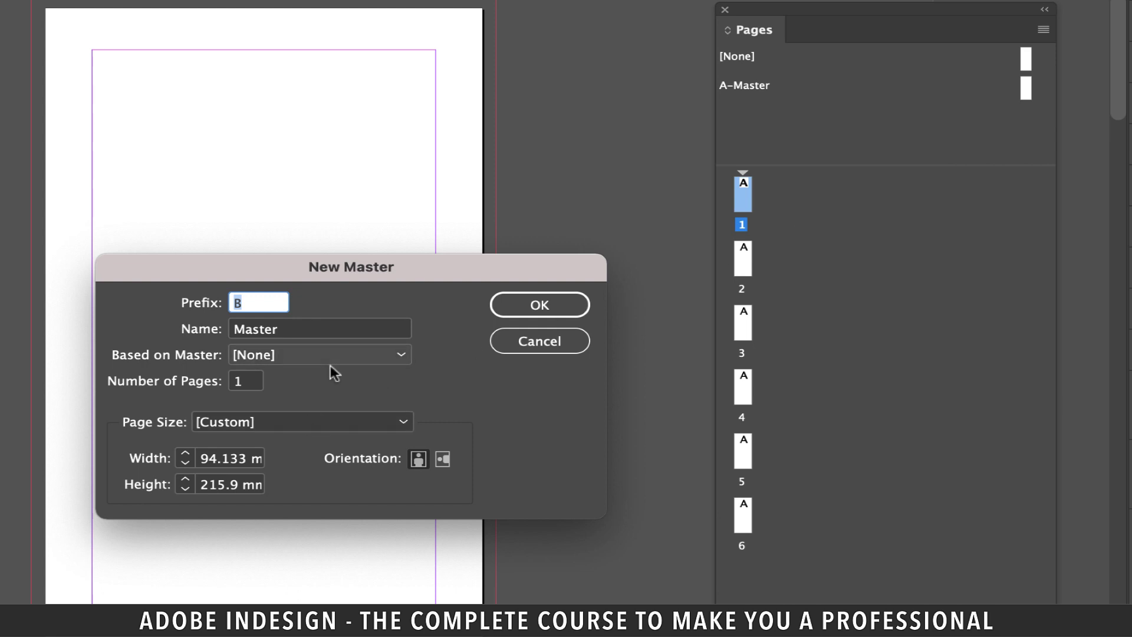
pyautogui.click(377, 356)
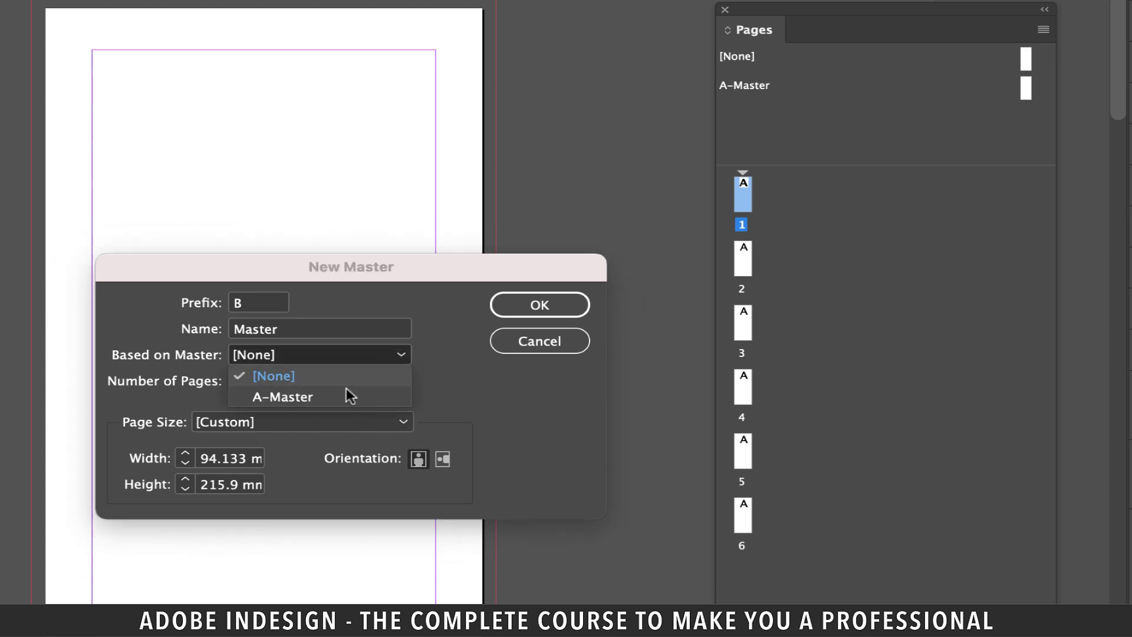
pyautogui.click(348, 396)
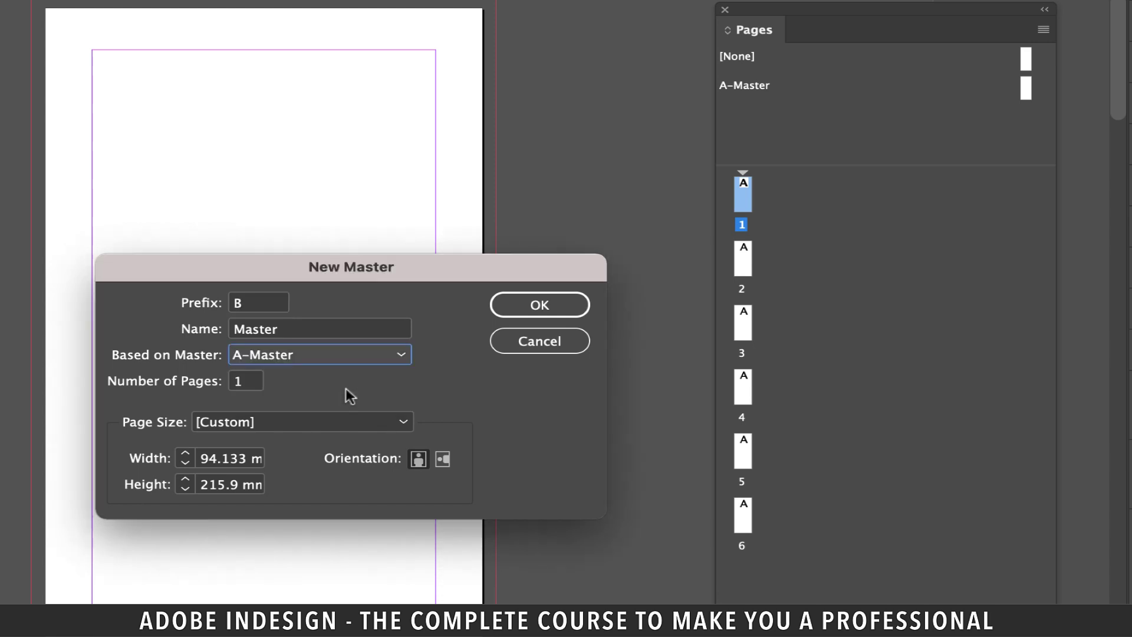
pyautogui.click(215, 459)
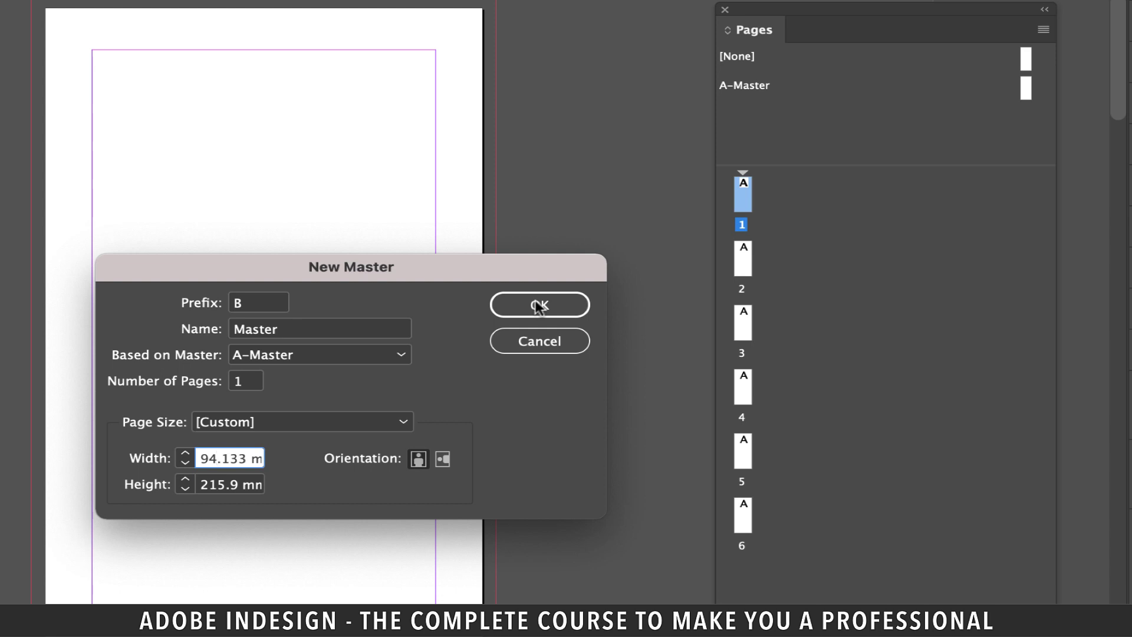
pyautogui.press('BackSpace')
pyautogui.write('1')
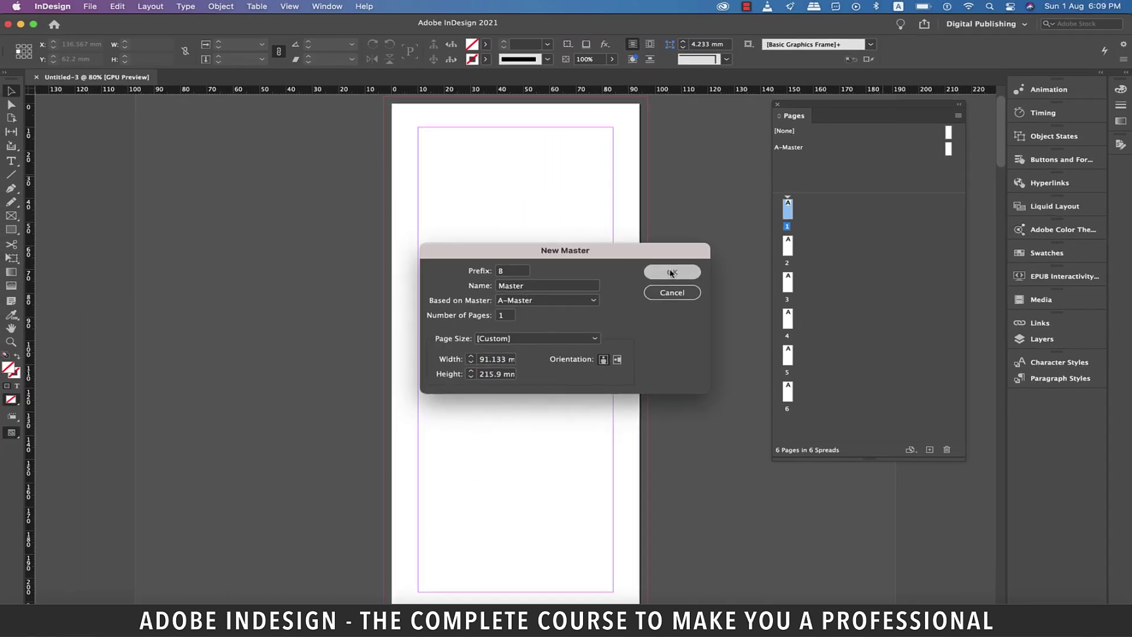
pyautogui.click(540, 305)
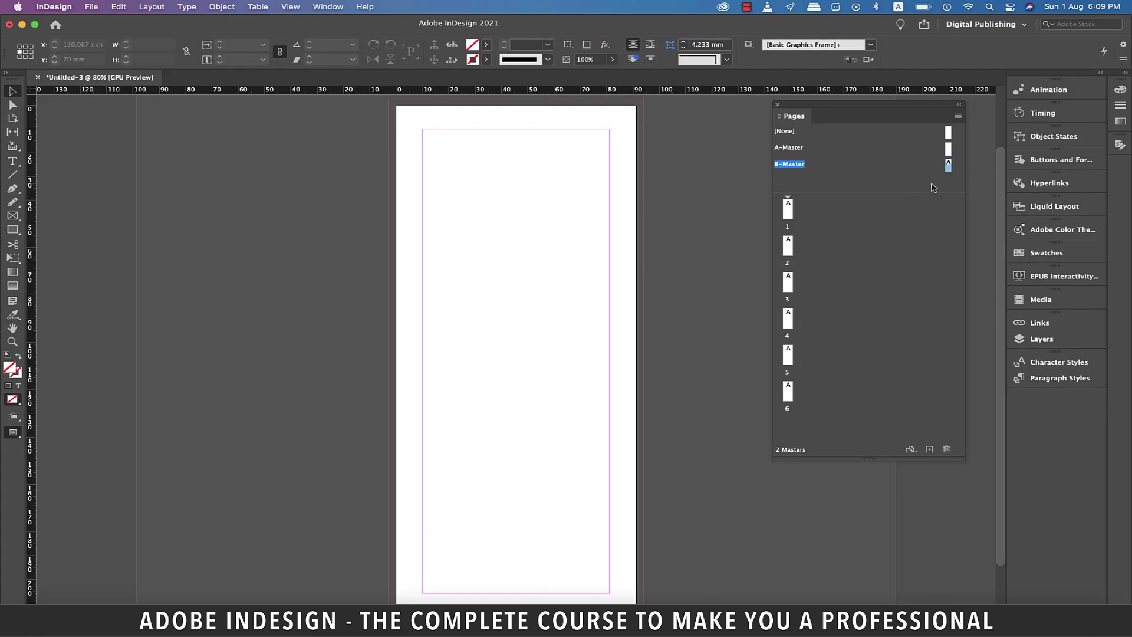
pyautogui.press('super+Tab')
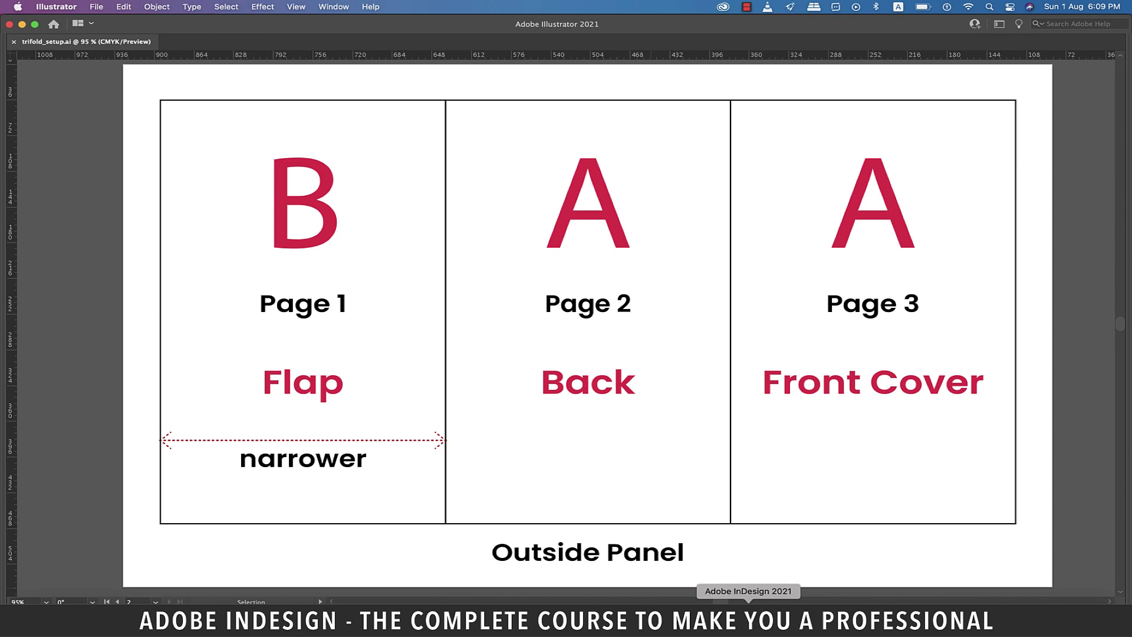
# Select pages 1 and 6 and apply B-Master to them through Apply Master to Pages.
pyautogui.click(748, 616)
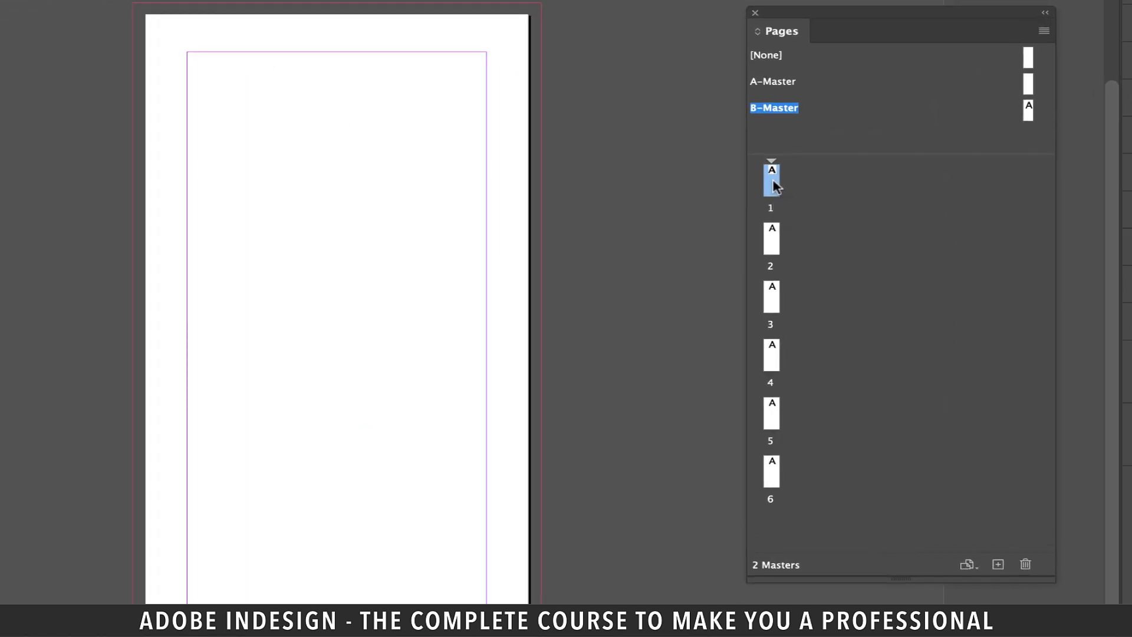
pyautogui.keyDown('ctrl'); pyautogui.click(772, 474); pyautogui.keyUp('ctrl')
pyautogui.rightClick(773, 191)
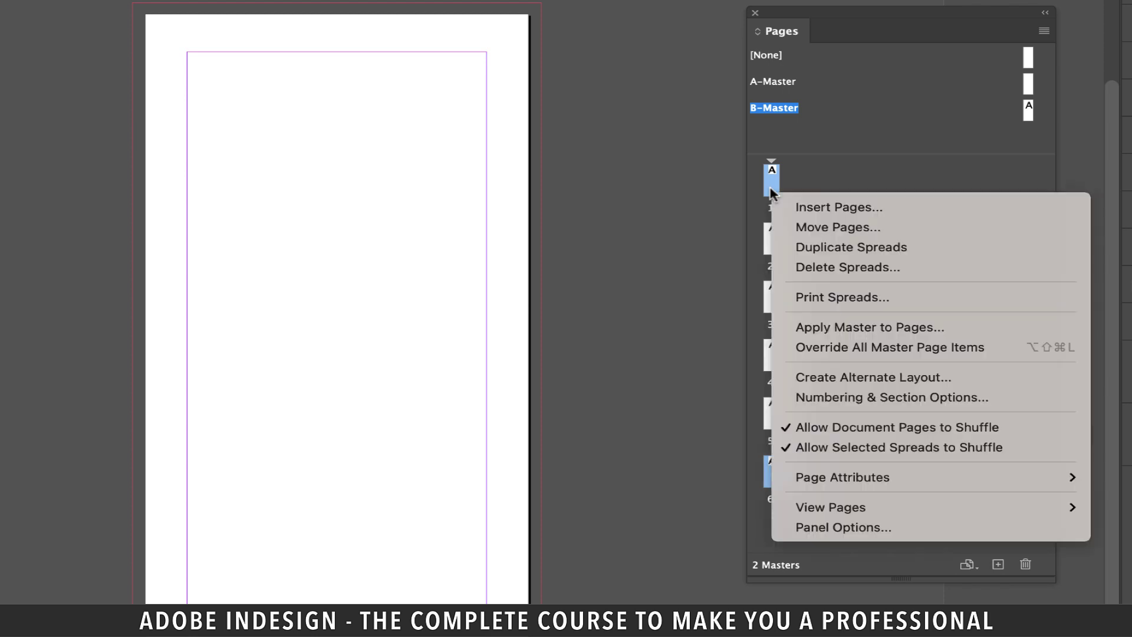
pyautogui.click(907, 327)
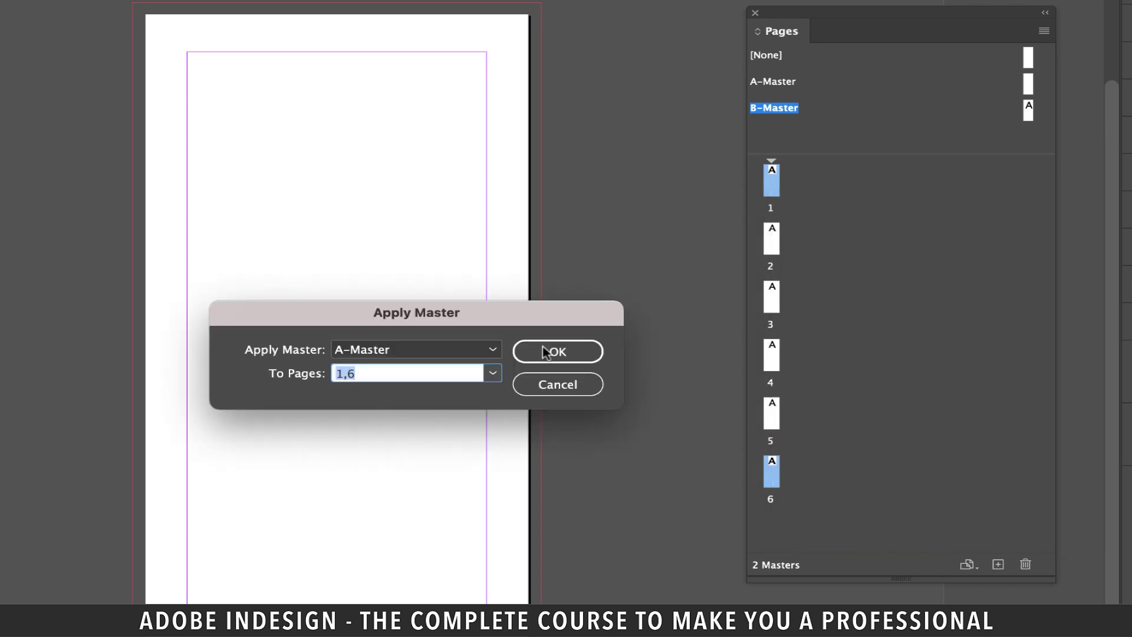
pyautogui.click(405, 352)
pyautogui.click(381, 406)
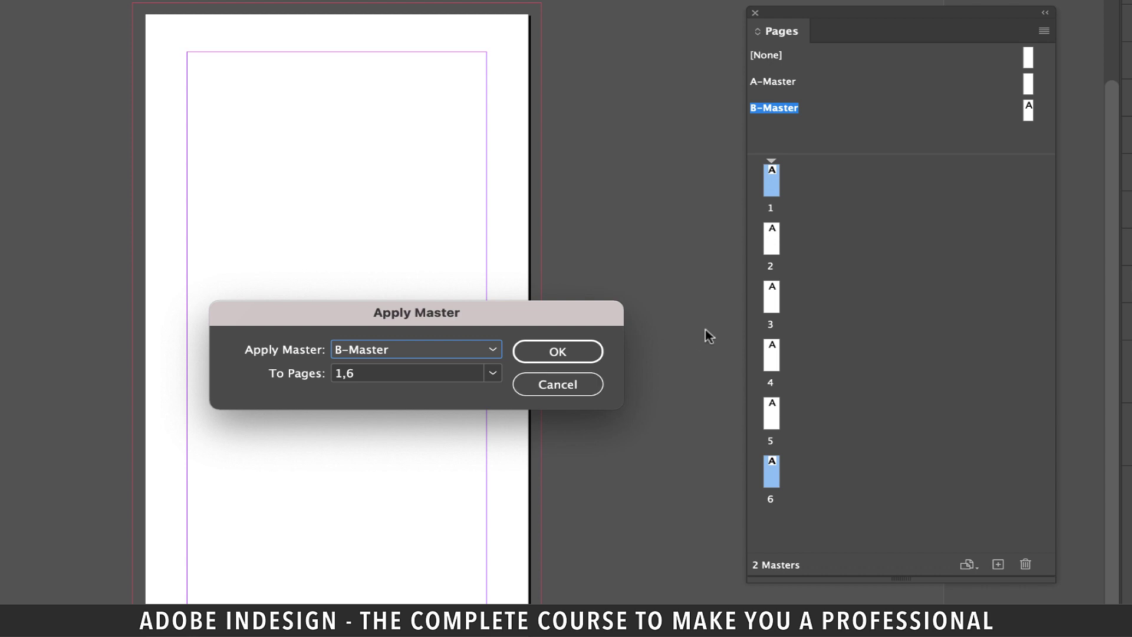
pyautogui.click(587, 353)
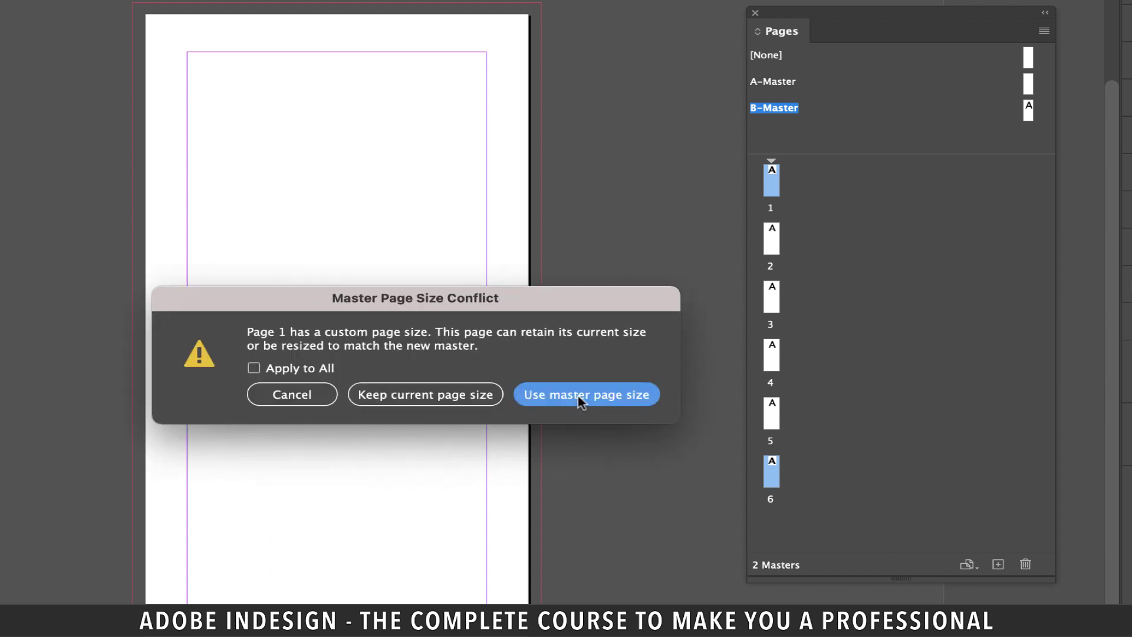
# Choose 'Use master page size' for both page 1 and page 6 in the size conflict warning.
pyautogui.click(581, 401)
pyautogui.click(581, 396)
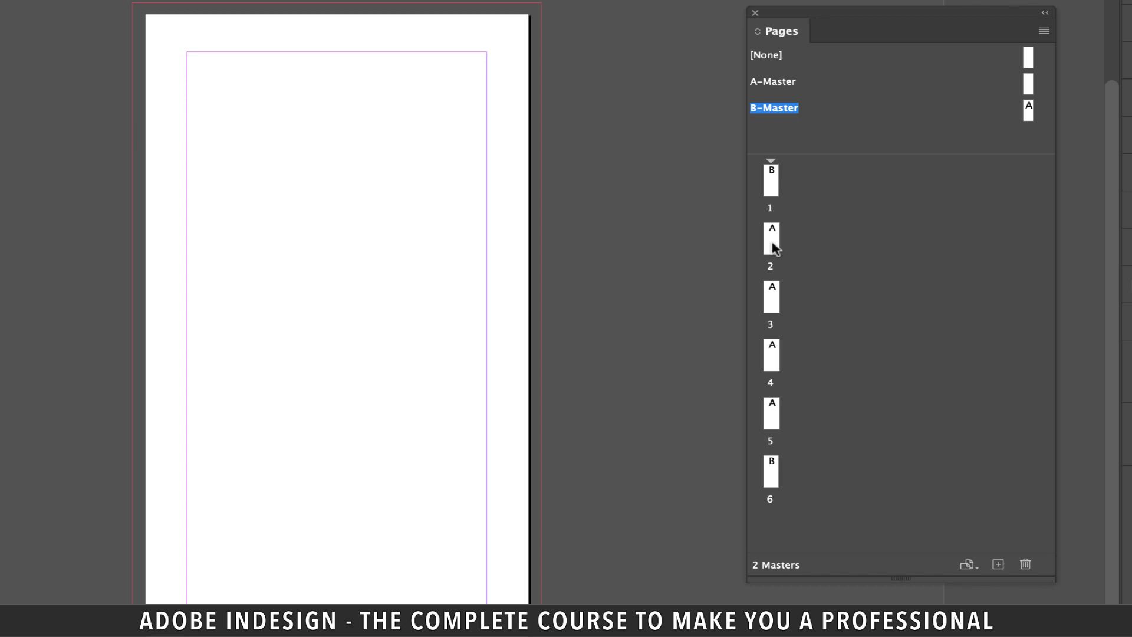
pyautogui.moveTo(775, 248); pyautogui.dragTo(781, 177)
# Disable page shuffling, then join pages 2–3 onto page 1 and 5–6 onto page 4.
pyautogui.click(1044, 32)
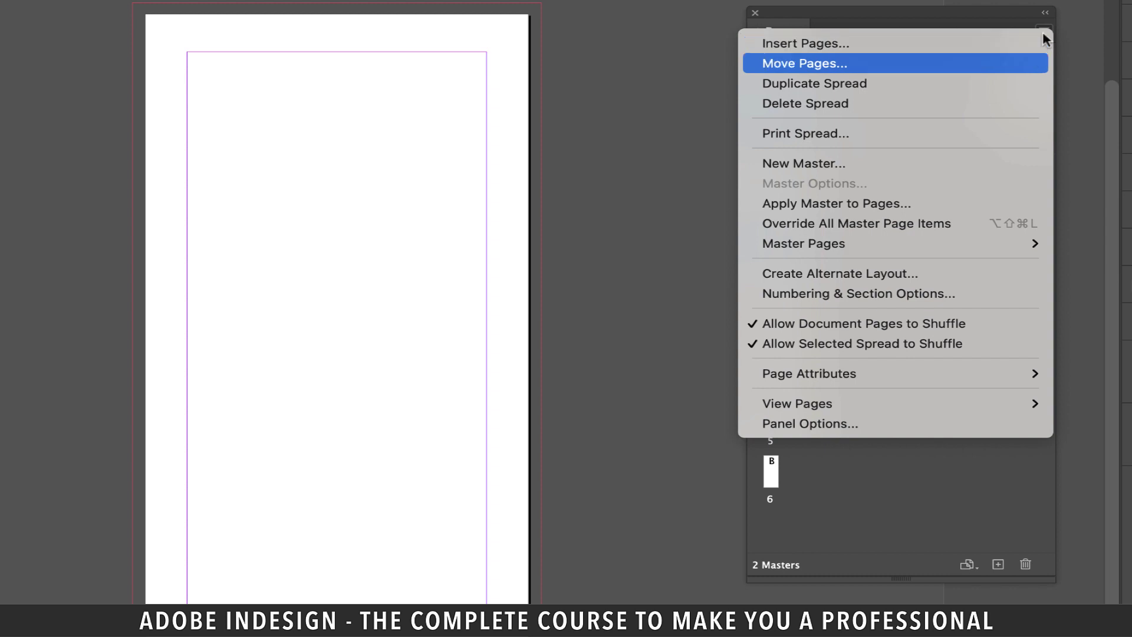
pyautogui.click(923, 333)
pyautogui.moveTo(772, 239); pyautogui.dragTo(782, 181)
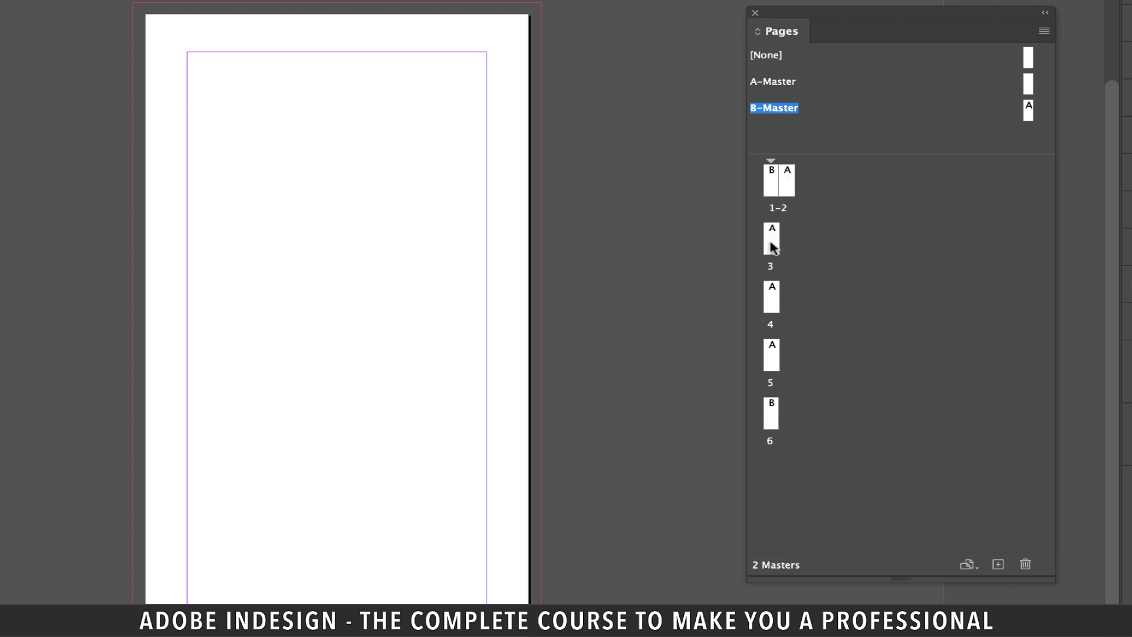
pyautogui.moveTo(773, 247); pyautogui.dragTo(797, 183)
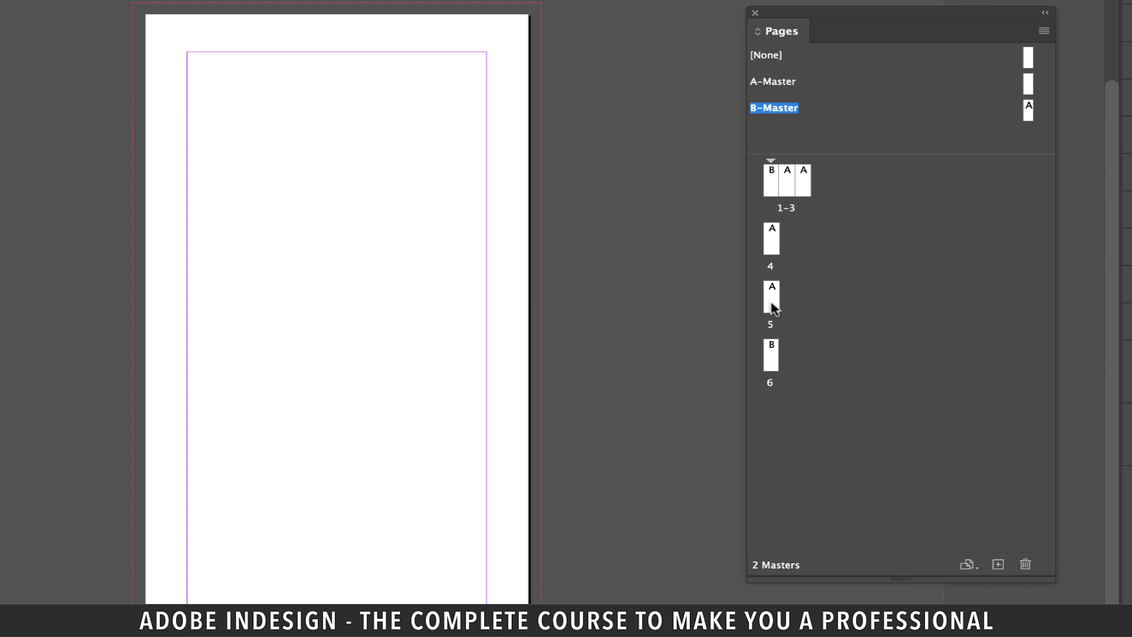
pyautogui.moveTo(772, 304); pyautogui.dragTo(781, 244)
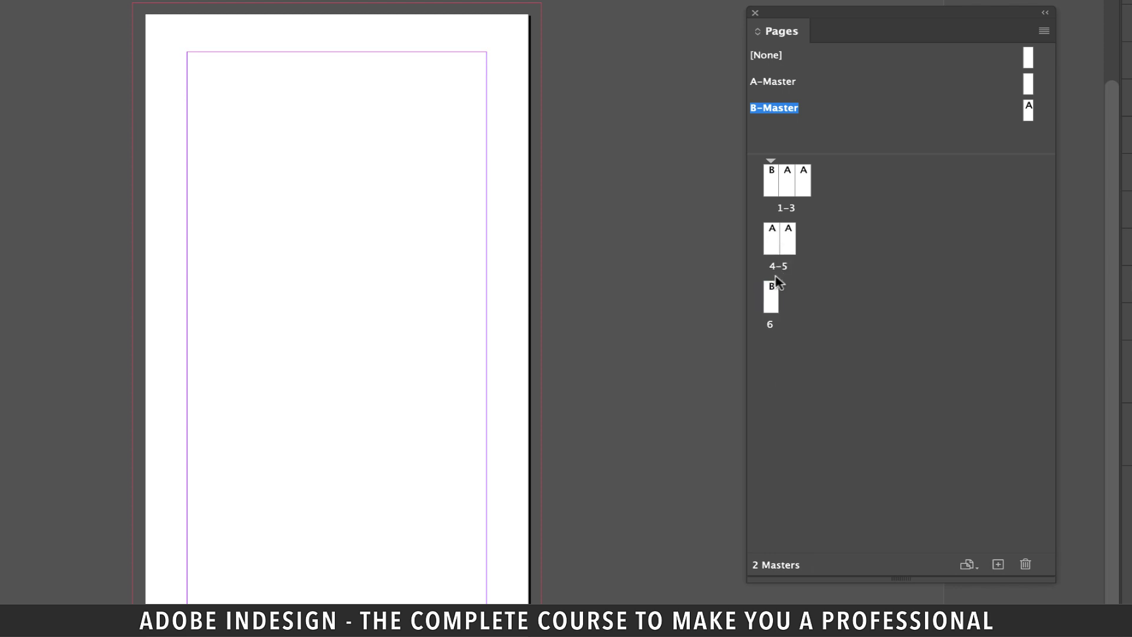
pyautogui.moveTo(771, 298); pyautogui.dragTo(801, 254)
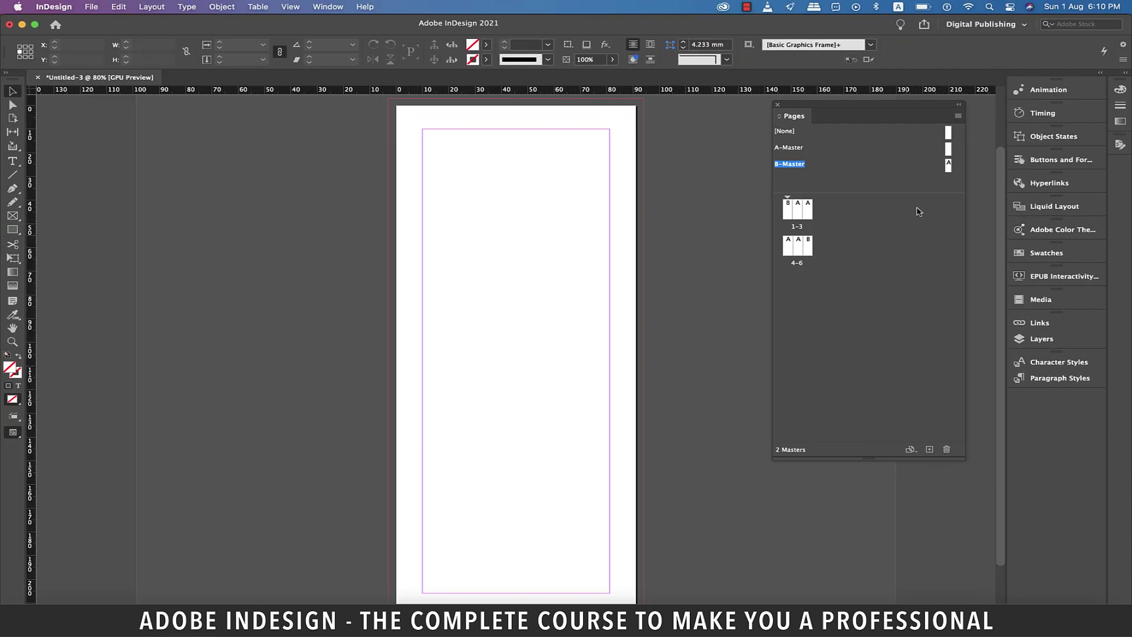
# Show the 4–6 spread and rename Layer 1 to 'background'.
pyautogui.doubleClick(787, 252)
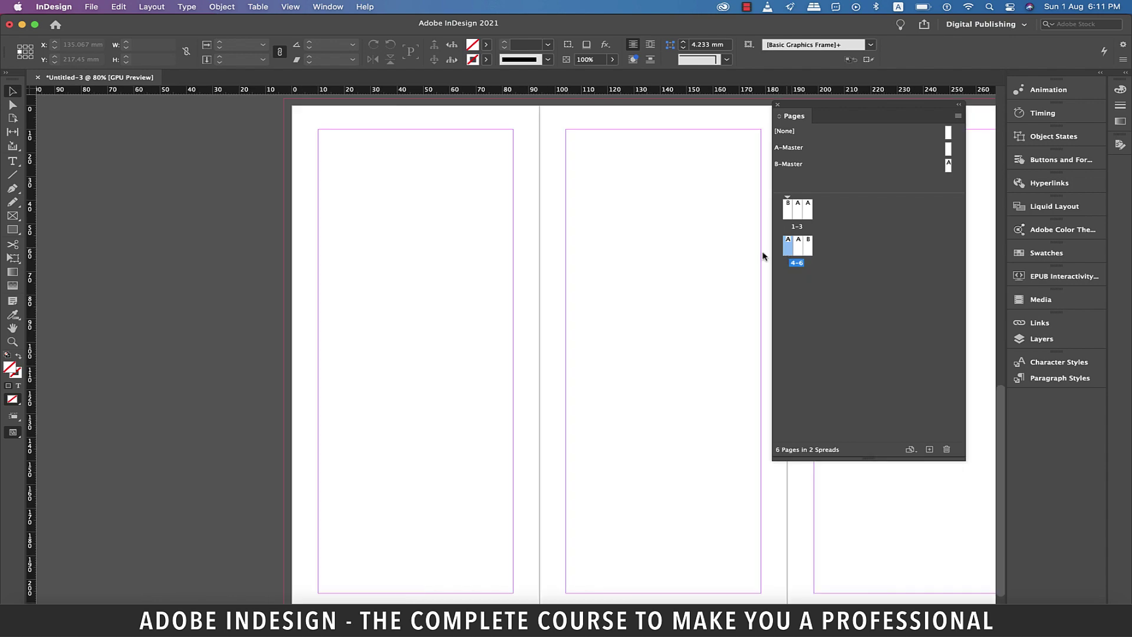
pyautogui.hscroll(5, 569, 291)
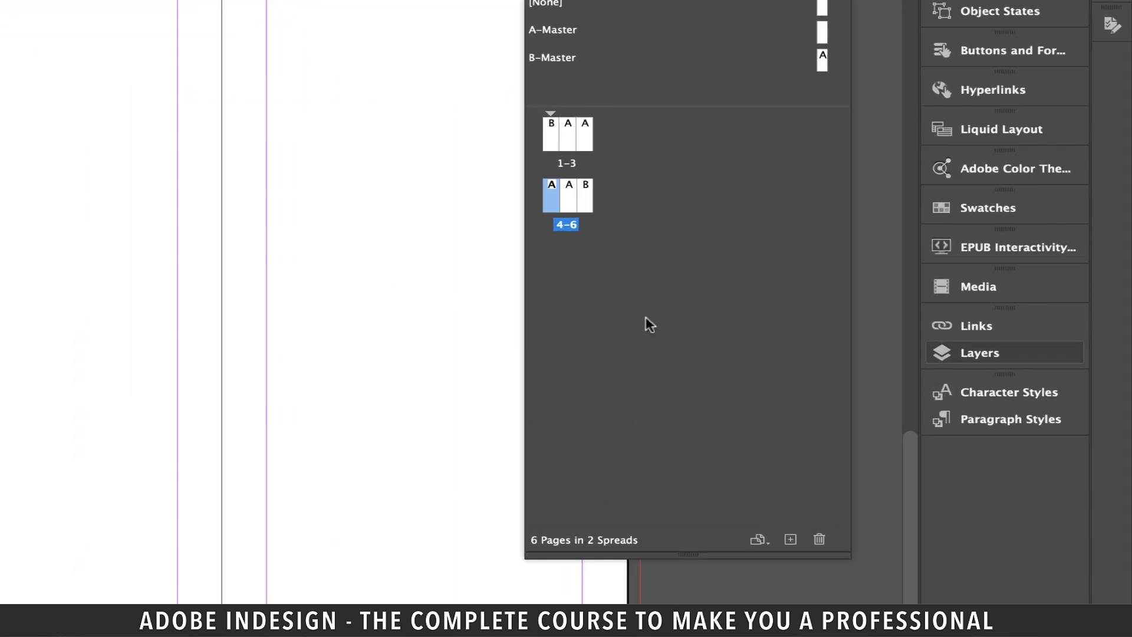
pyautogui.click(1044, 342)
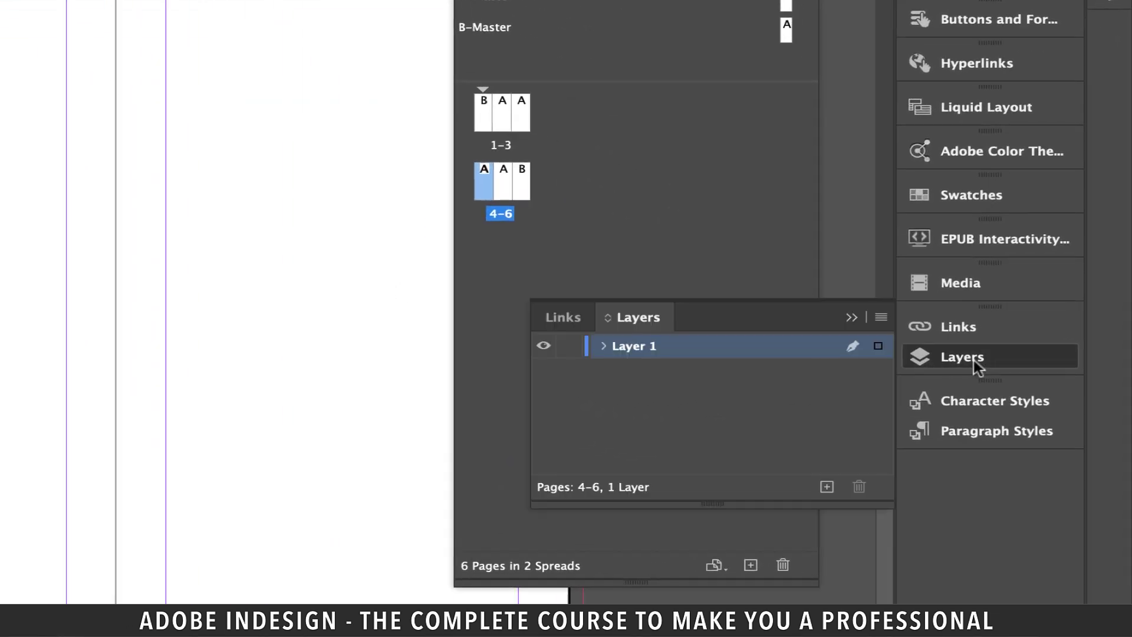
pyautogui.doubleClick(643, 346)
pyautogui.write('background')
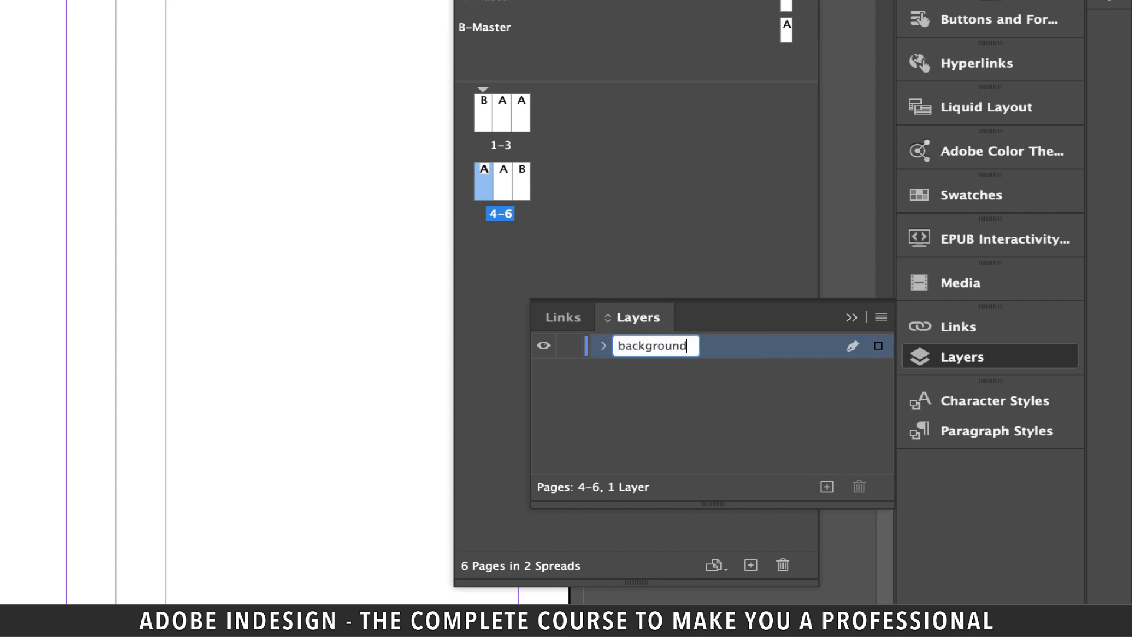
pyautogui.click(678, 390)
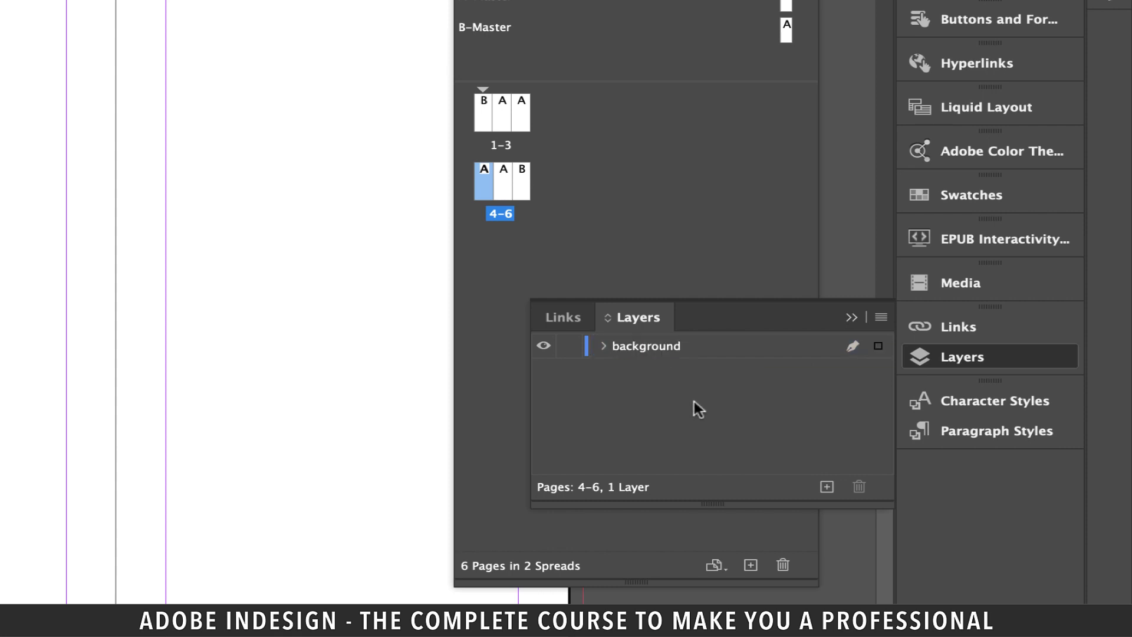
# Add a 'text & images' layer, lock 'background', and make 'text & images' active.
pyautogui.click(827, 487)
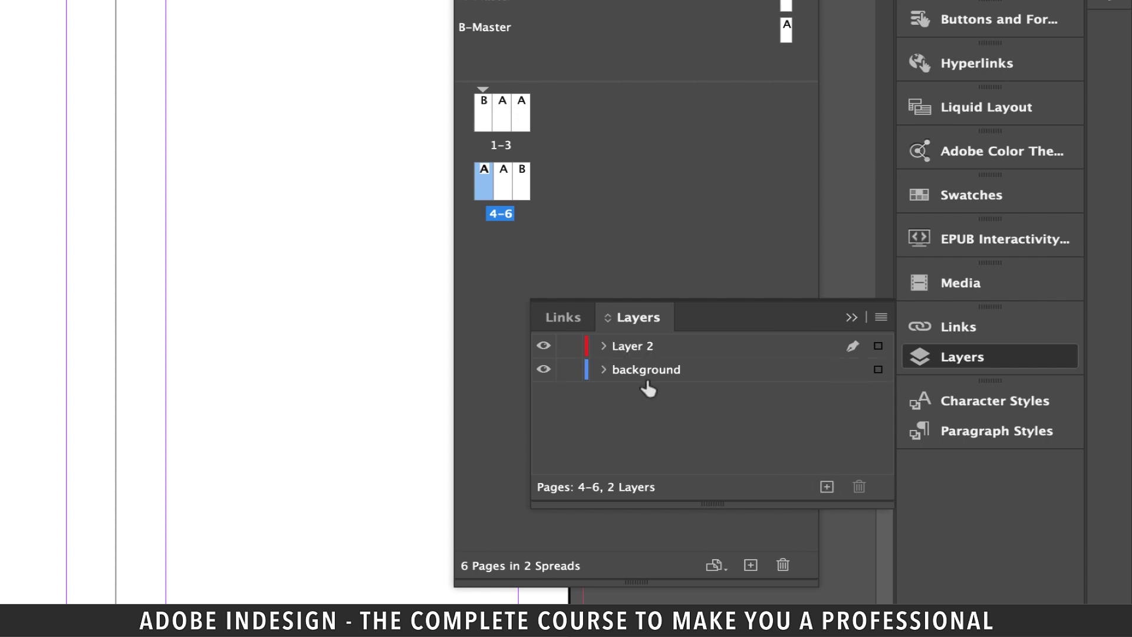
pyautogui.doubleClick(631, 346)
pyautogui.write('text & images')
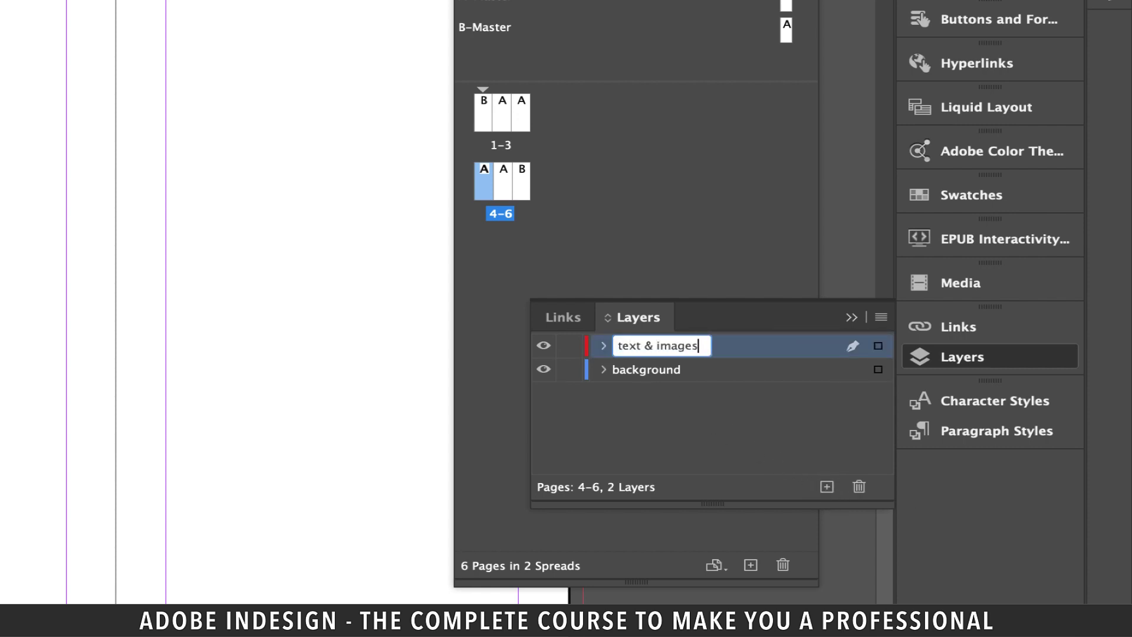
pyautogui.click(753, 423)
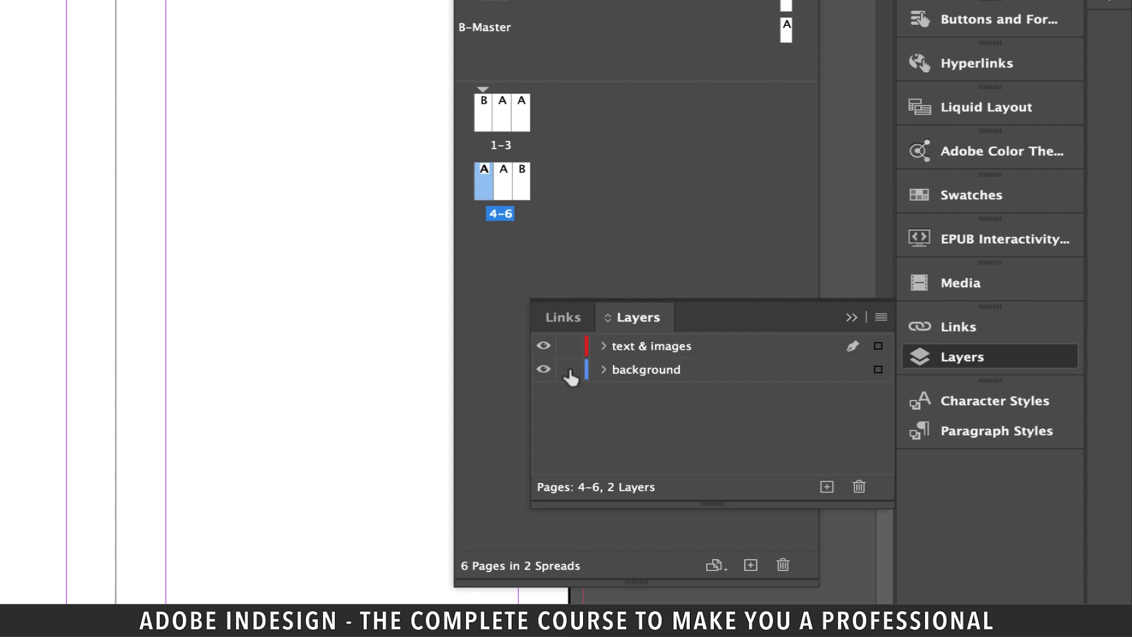
pyautogui.click(570, 371)
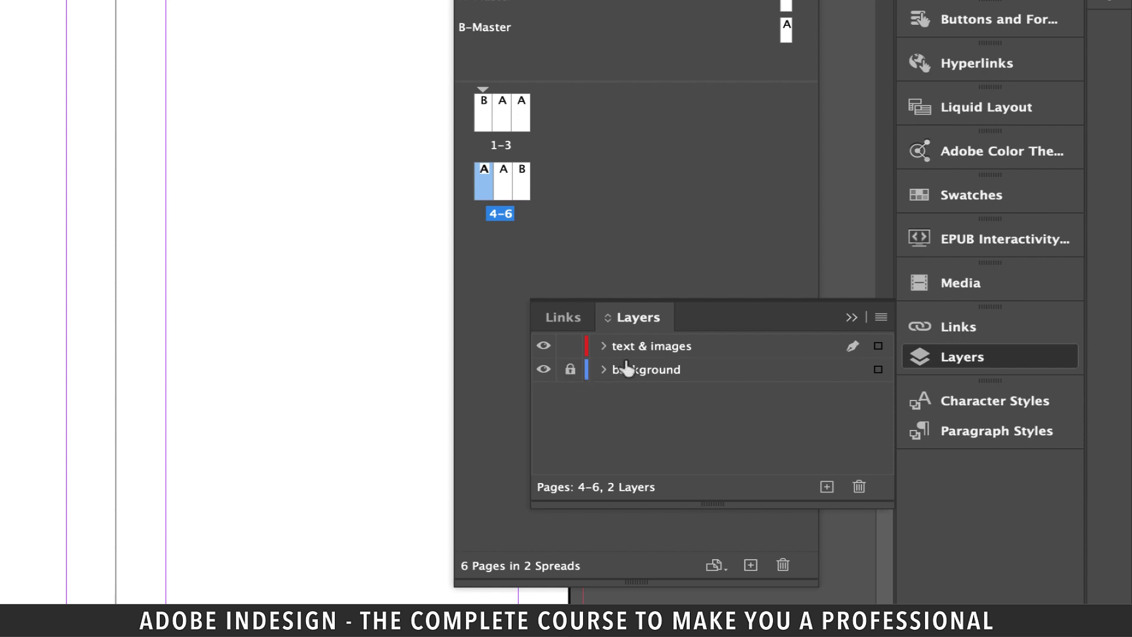
pyautogui.click(702, 355)
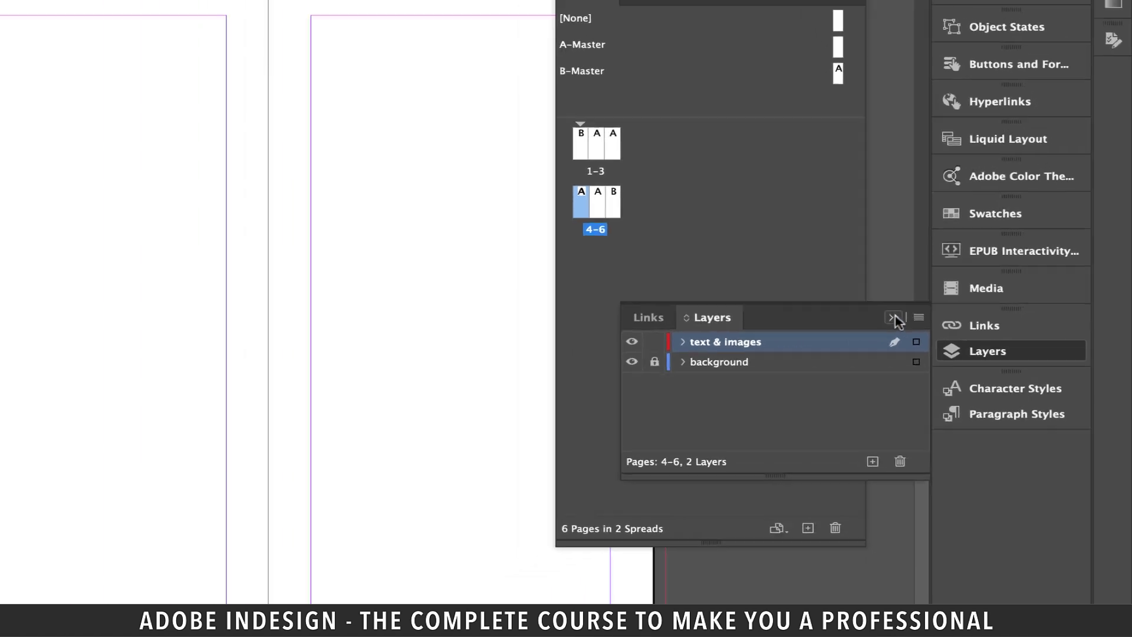
pyautogui.click(851, 318)
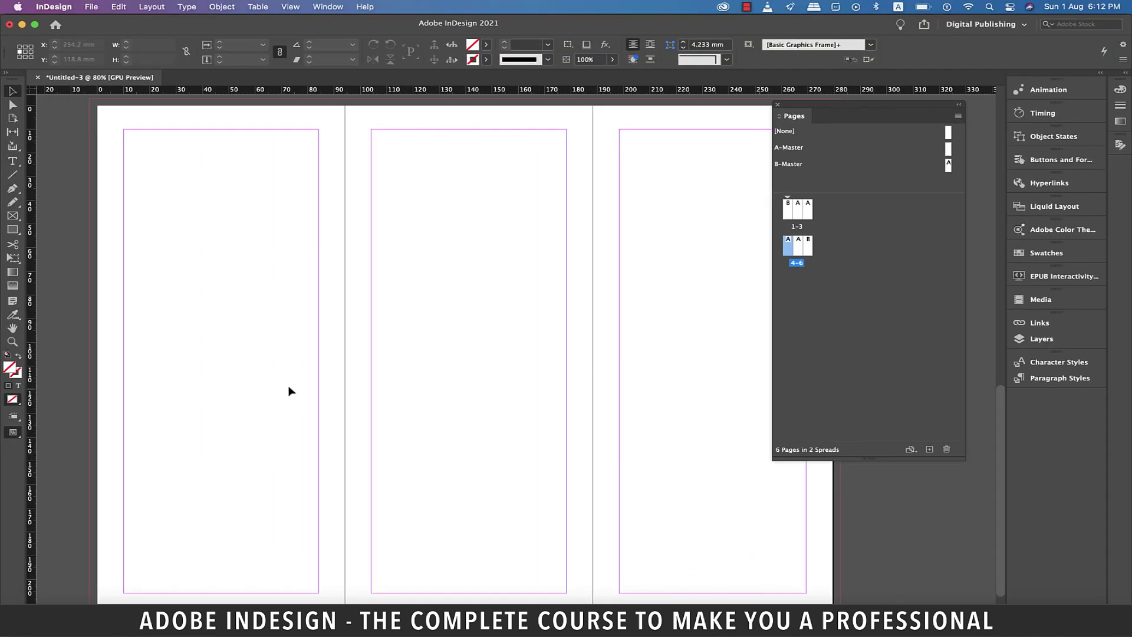
# Draw a temporary rectangle across the centre panel's top and put a vertical guide at its centre.
pyautogui.hscroll(2, 289, 391)
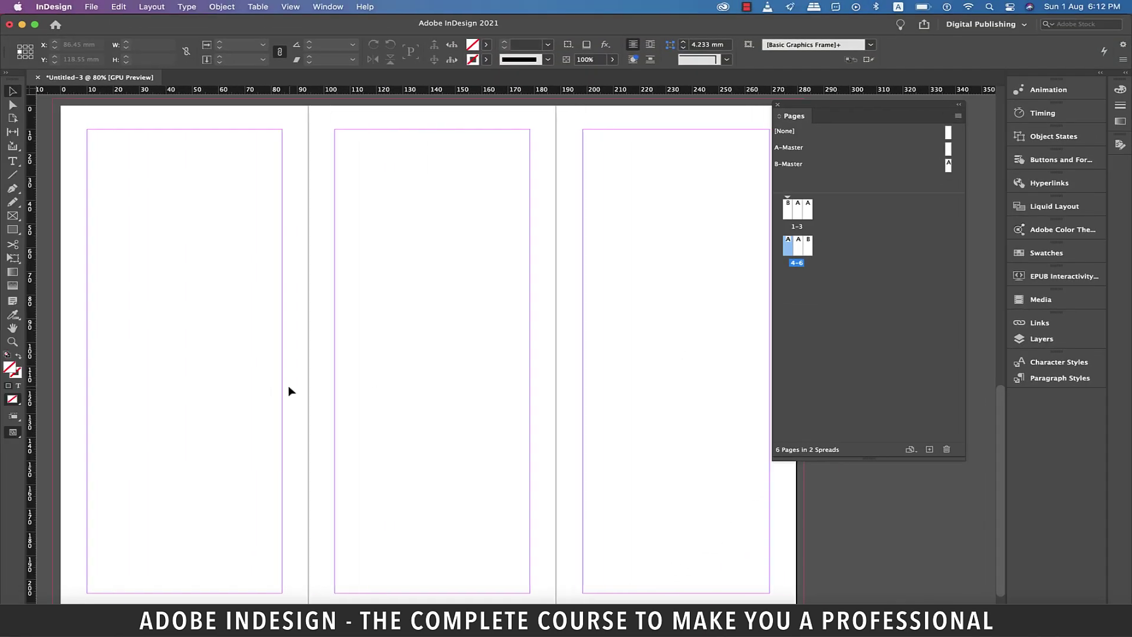
pyautogui.hscroll(-1, 289, 391)
pyautogui.scroll(2, 289, 391)
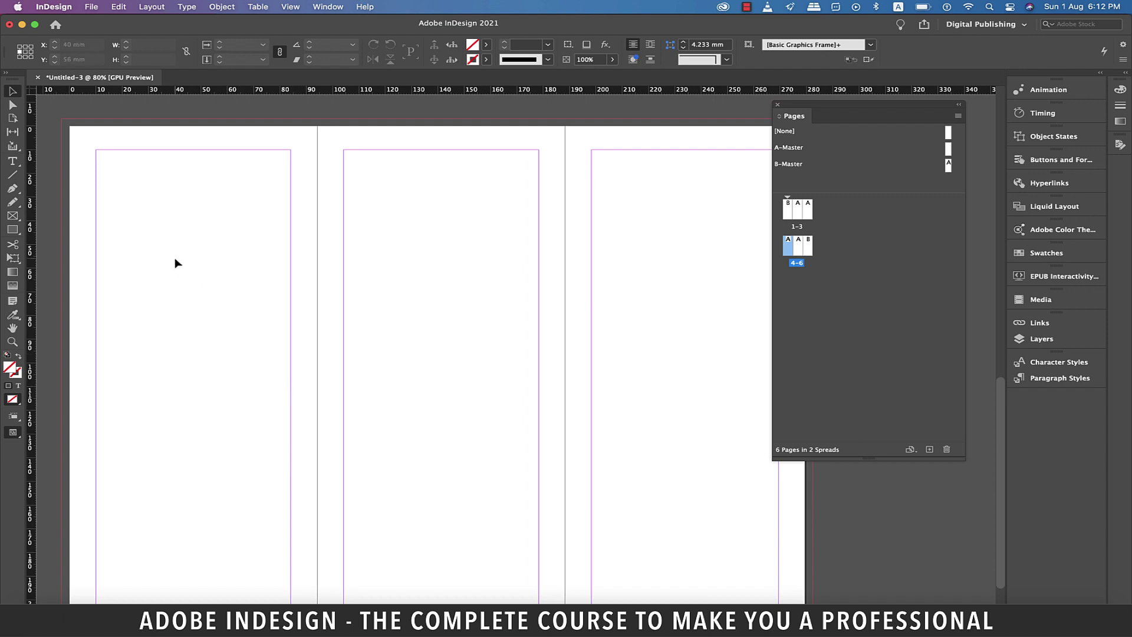
pyautogui.press('m')
pyautogui.moveTo(317, 172); pyautogui.dragTo(565, 221)
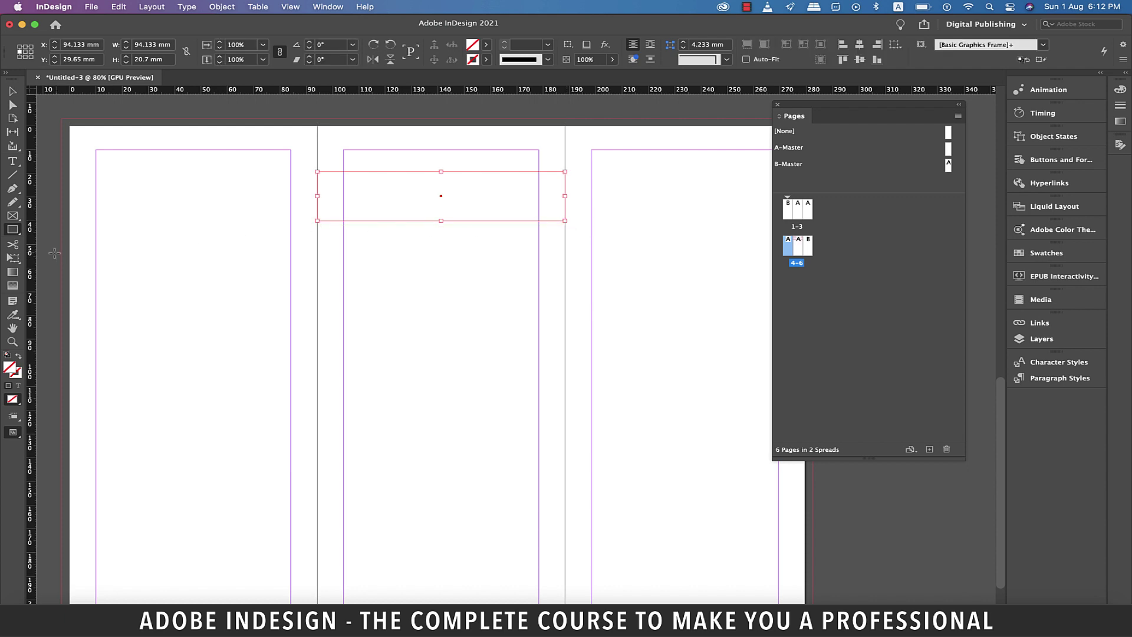
pyautogui.moveTo(31, 259); pyautogui.dragTo(442, 261)
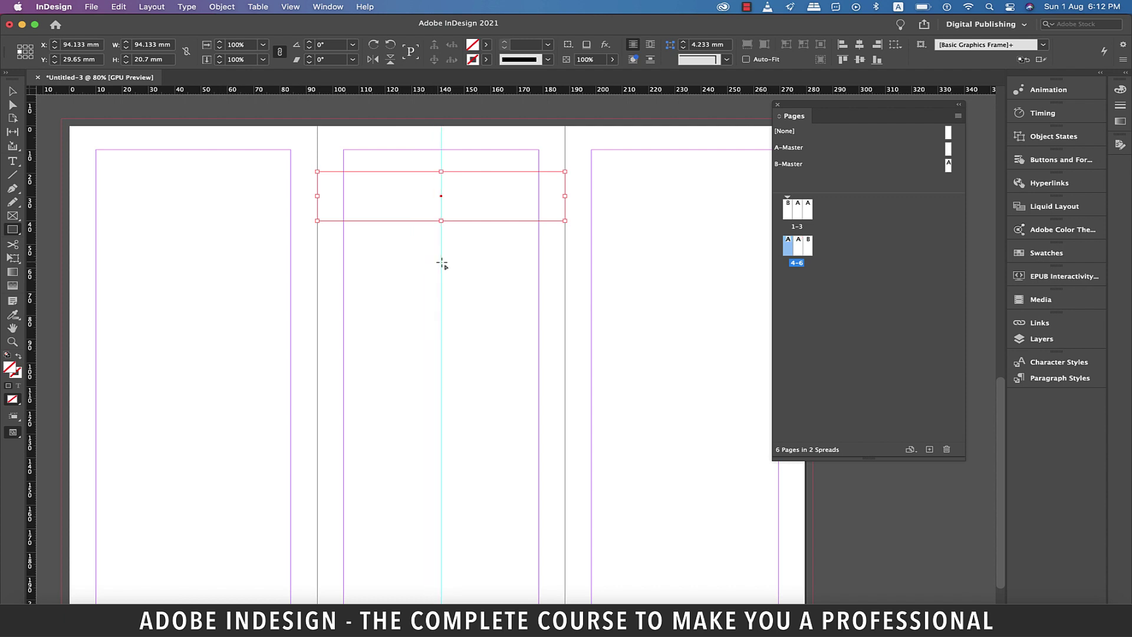
# Delete the temporary rectangle and add a horizontal guide about 40 mm down.
pyautogui.click(13, 92)
pyautogui.press('Delete')
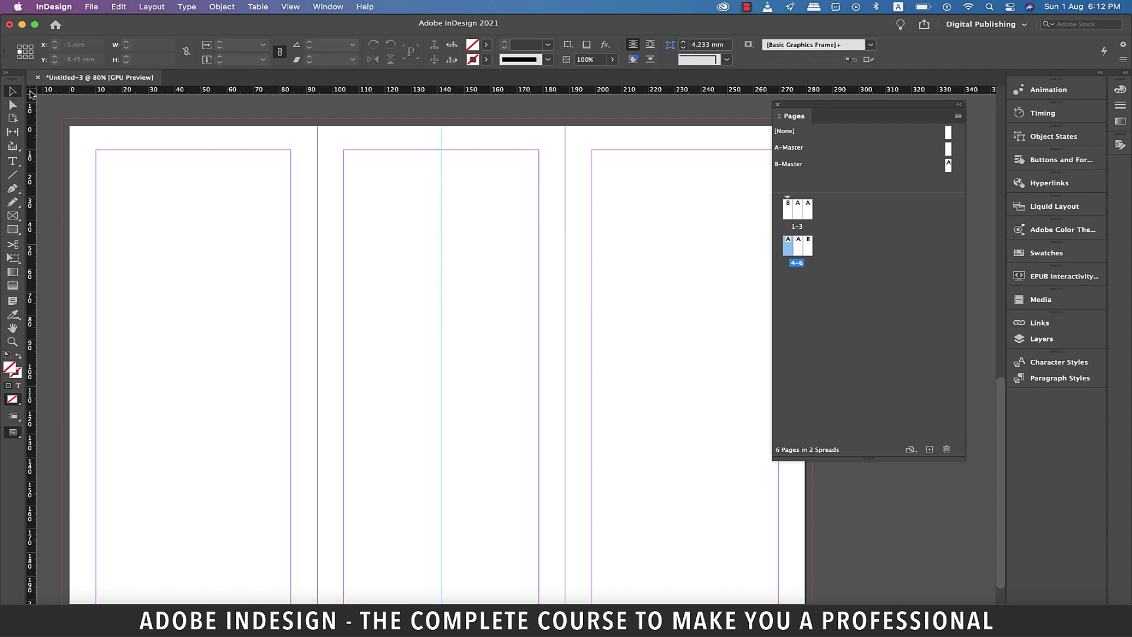
pyautogui.moveTo(30, 94); pyautogui.dragTo(63, 122)
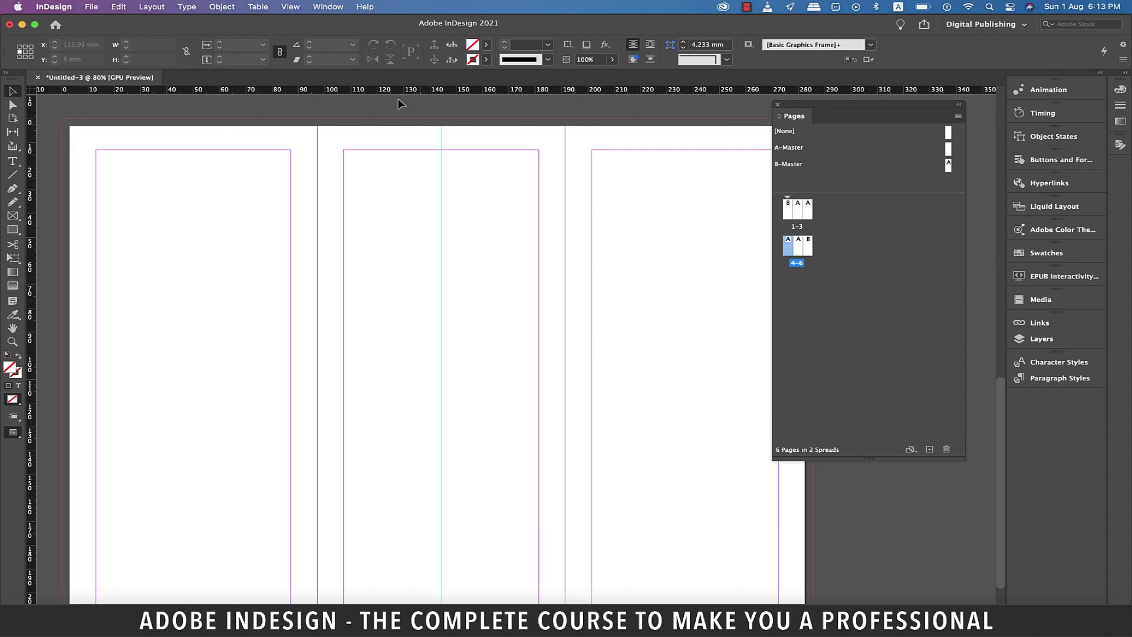
pyautogui.moveTo(505, 96); pyautogui.dragTo(508, 213)
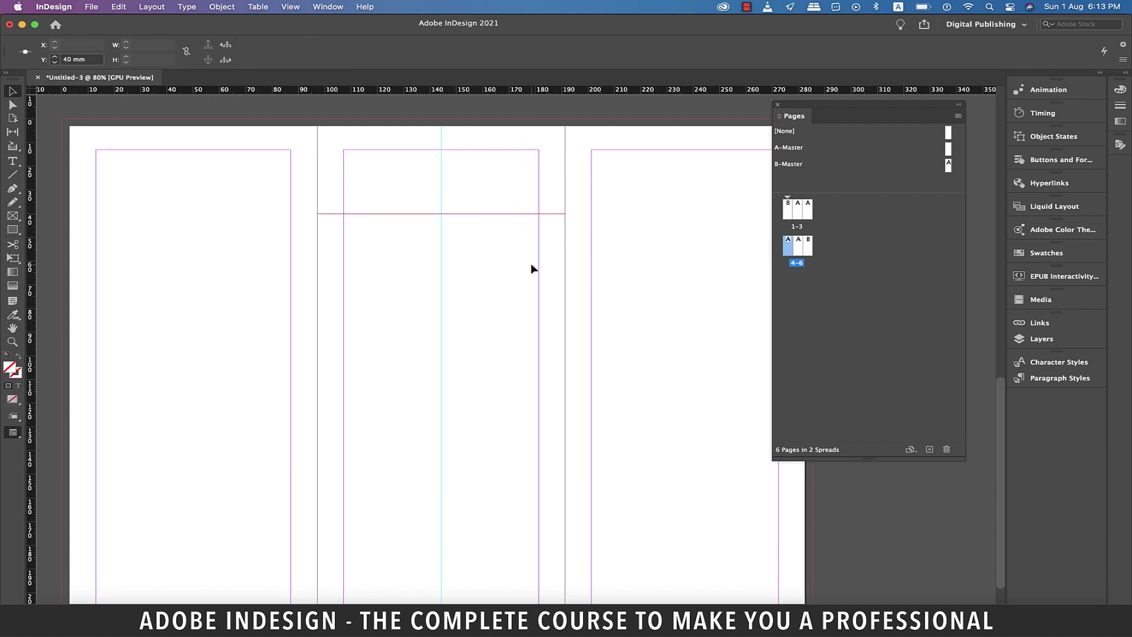
# With the Pen tool, plot the triangle from the centre panel's top corners and guide crossing.
pyautogui.press('p')
pyautogui.press('super+equal')
pyautogui.press('super+equal')
pyautogui.press('super+equal')
pyautogui.click(245, 283)
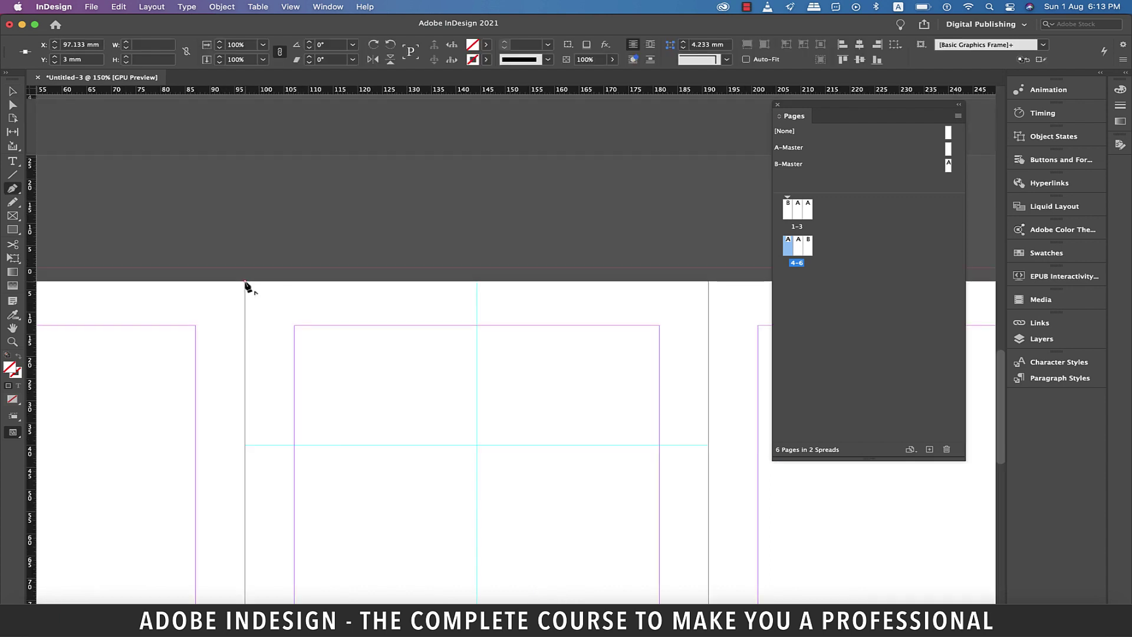
pyautogui.click(477, 445)
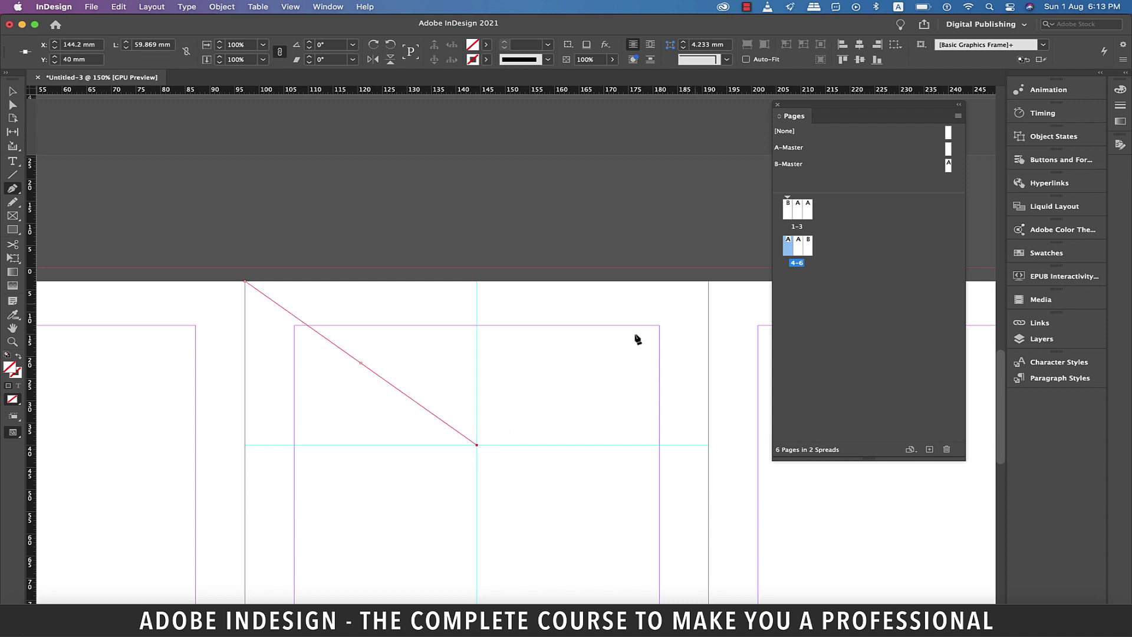
pyautogui.click(710, 282)
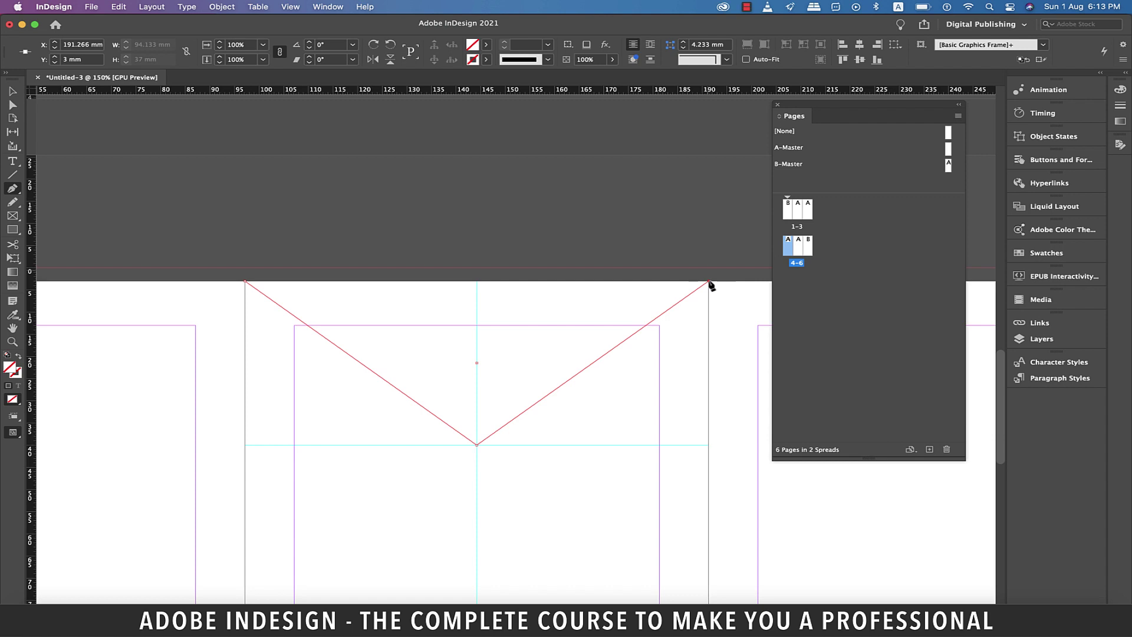
# Extend the triangle's top corners to the bleed line, close the path, and pick brown fill.
pyautogui.click(709, 269)
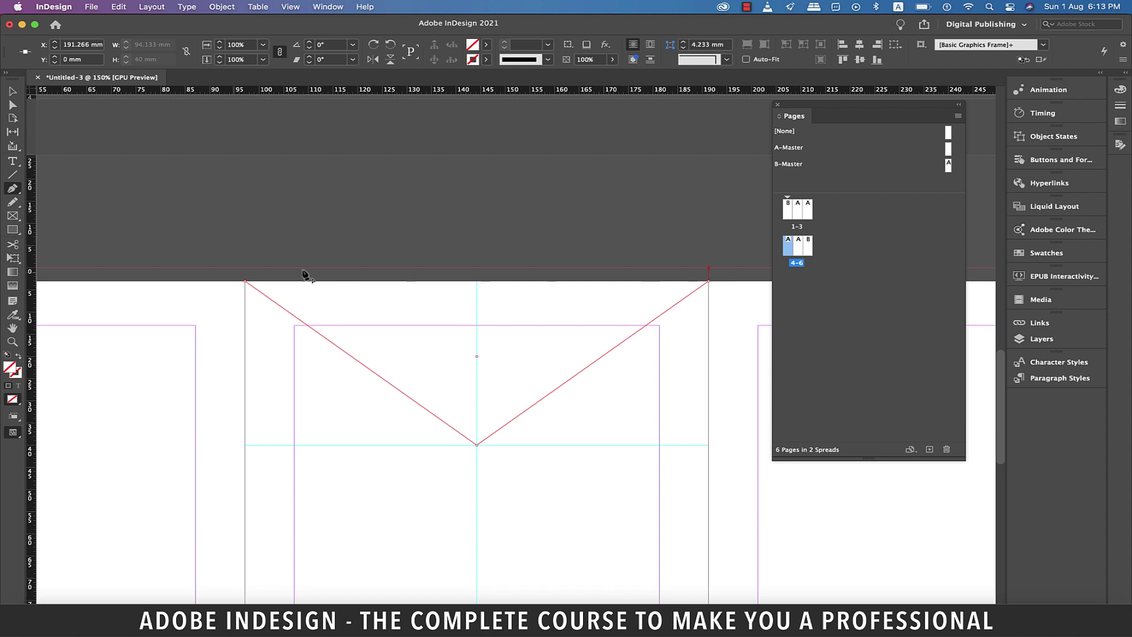
pyautogui.click(245, 269)
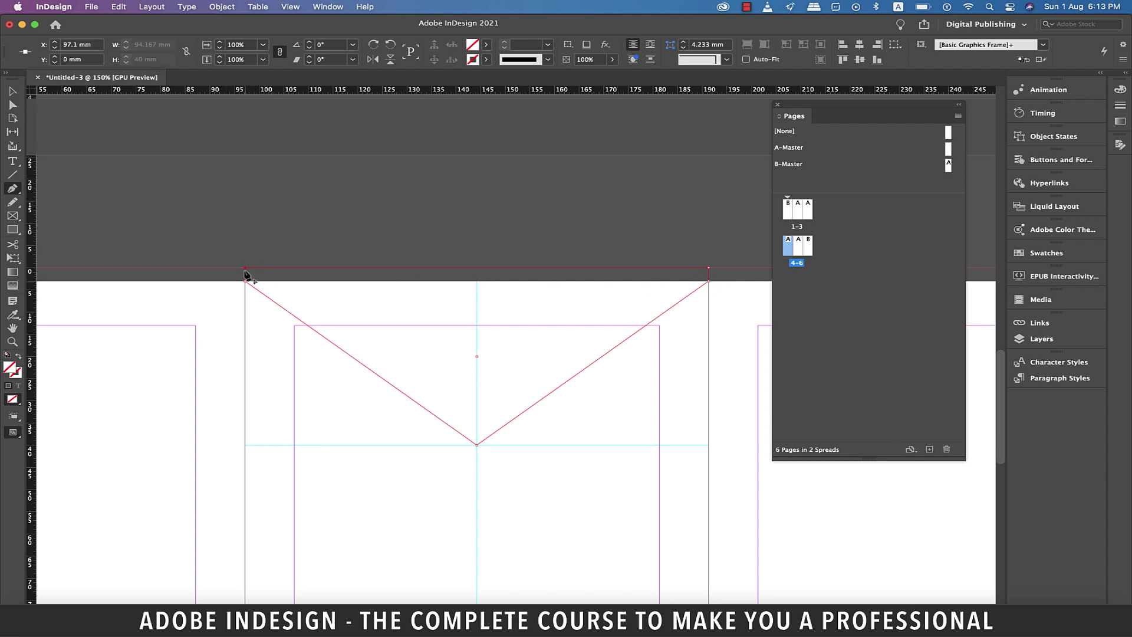
pyautogui.click(245, 282)
pyautogui.click(13, 92)
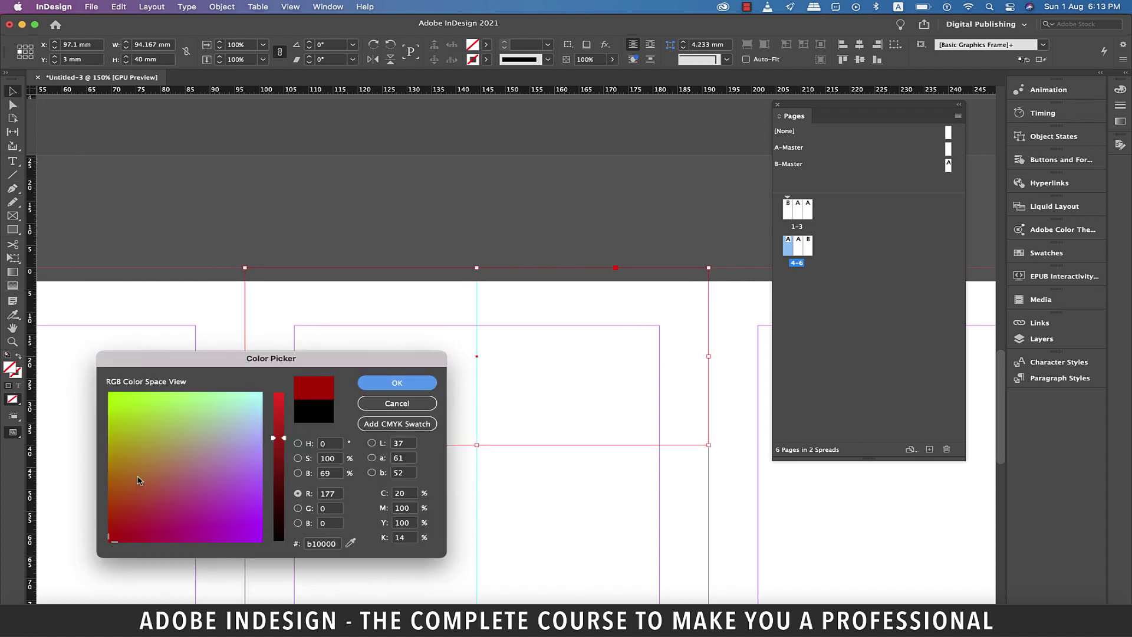
pyautogui.moveTo(137, 480)
pyautogui.mouseDown()
pyautogui.moveTo(139, 470)
pyautogui.moveTo(160, 472)
pyautogui.moveTo(133, 464)
pyautogui.moveTo(129, 475)
pyautogui.mouseUp()
# Confirm the brown fill and apply a Drop Shadow effect to the triangle.
pyautogui.press('Return')
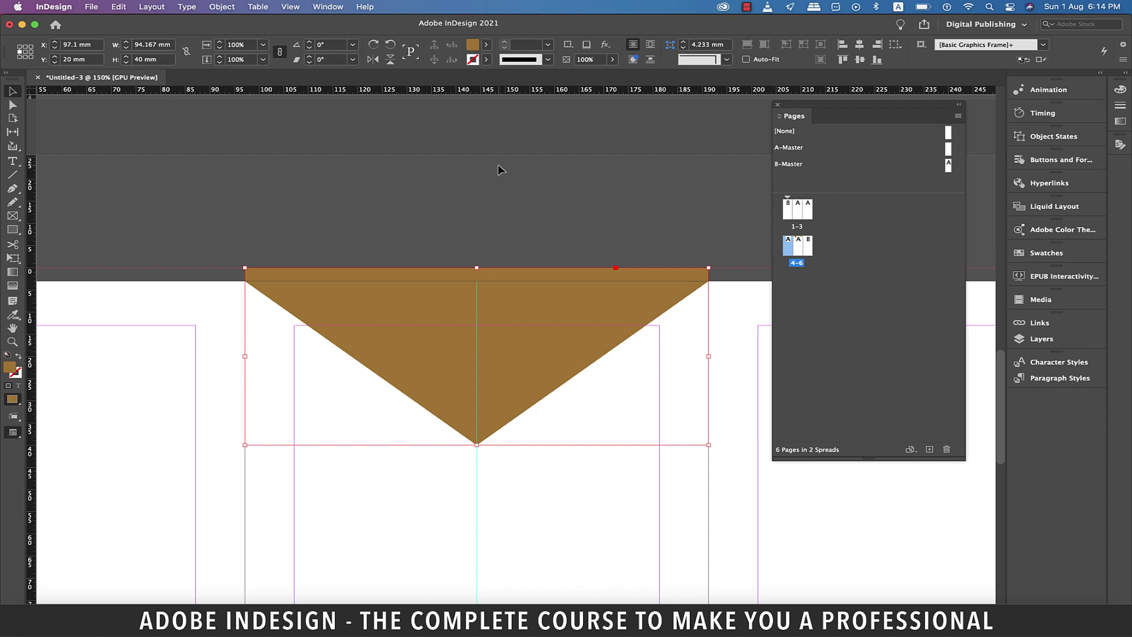
pyautogui.rightClick(529, 257)
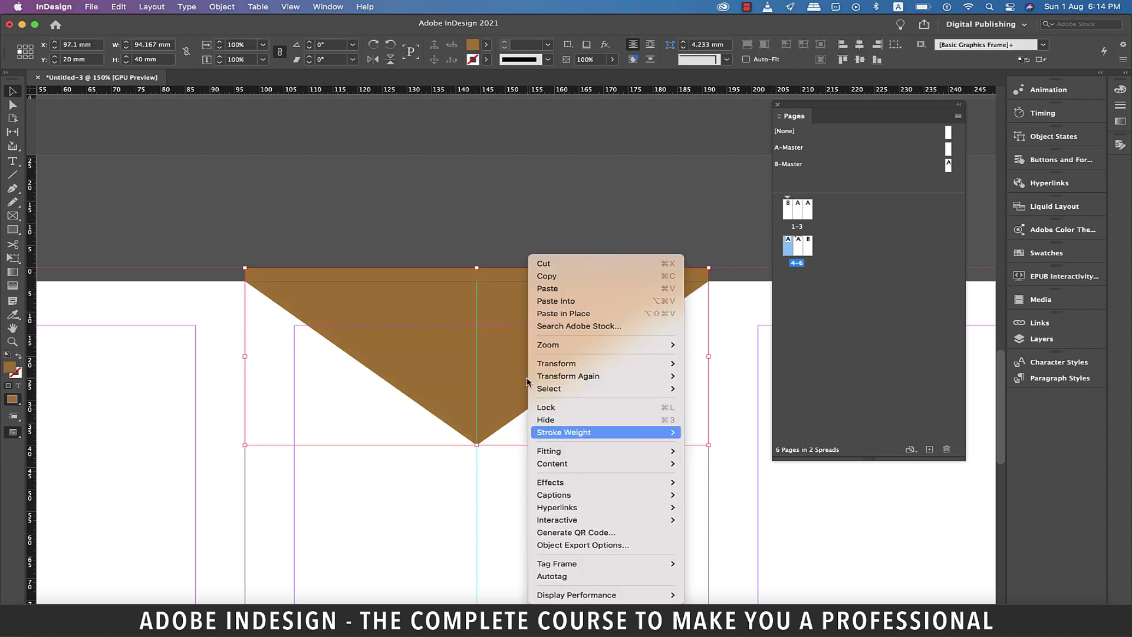
pyautogui.moveTo(534, 432)
pyautogui.moveTo(590, 482)
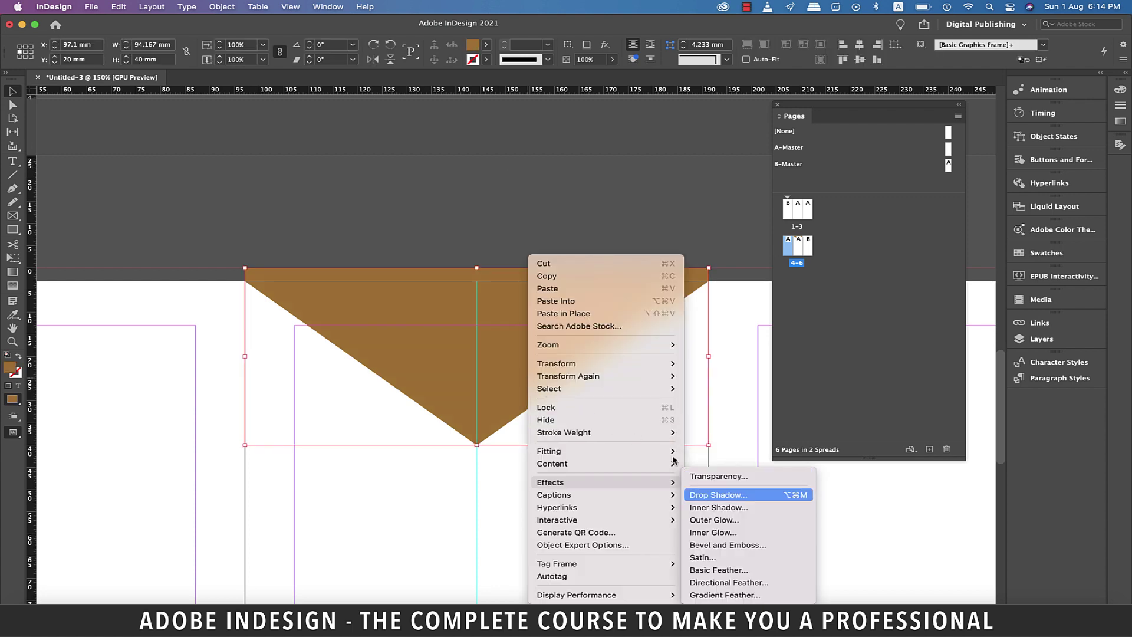
pyautogui.click(743, 497)
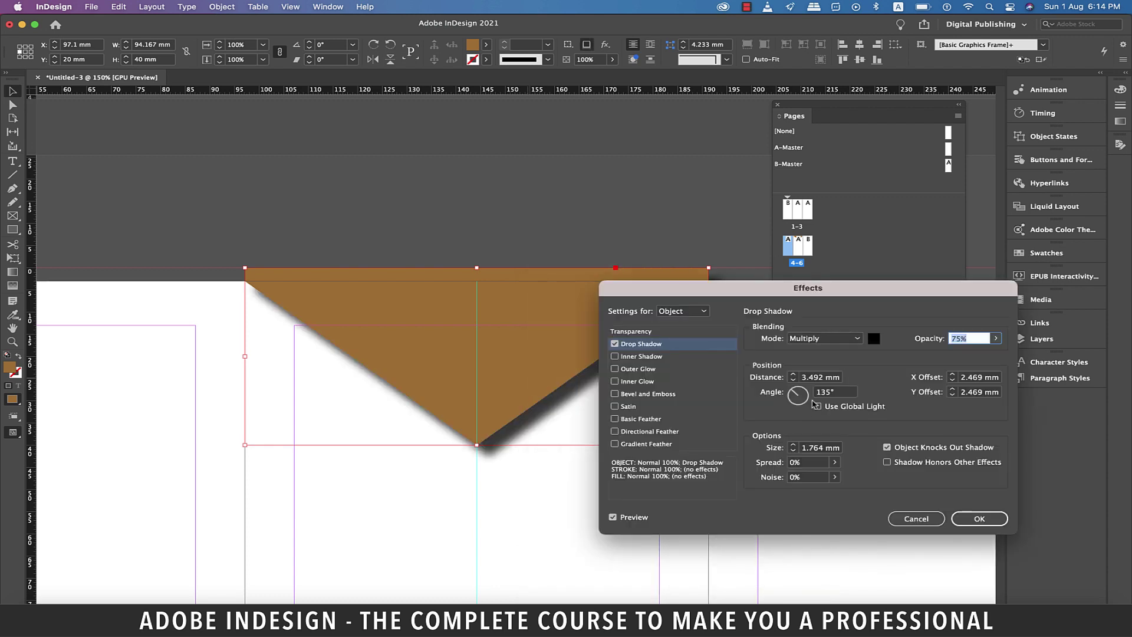
# Set the shadow to 90° without global light, 3 mm size and 3 mm offset.
pyautogui.click(817, 406)
pyautogui.doubleClick(834, 392)
pyautogui.write('90')
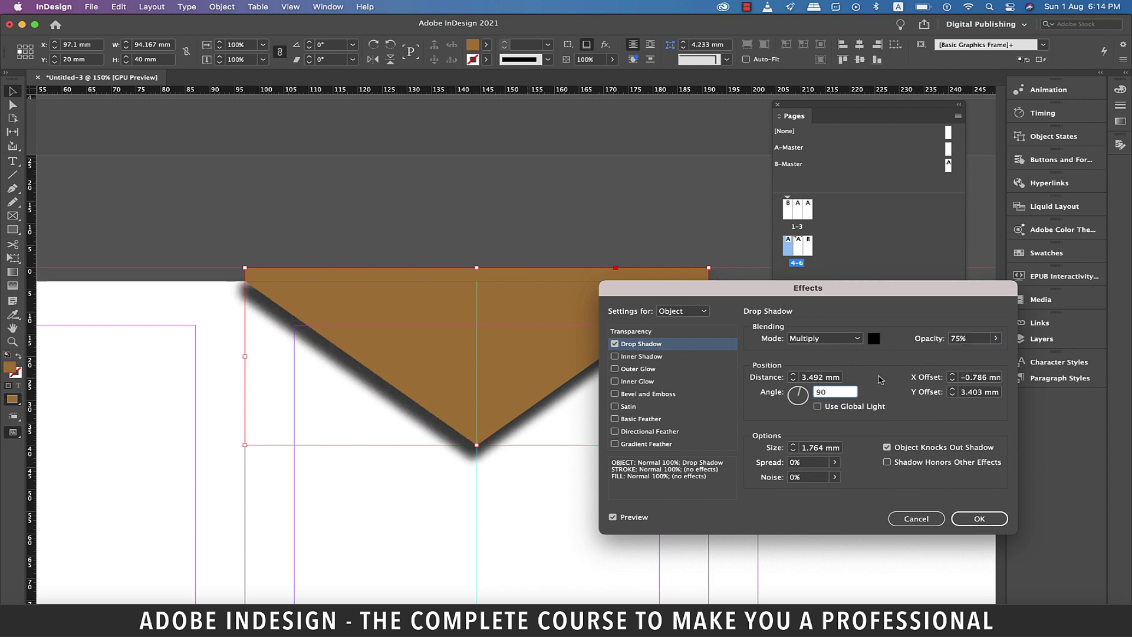
pyautogui.click(988, 378)
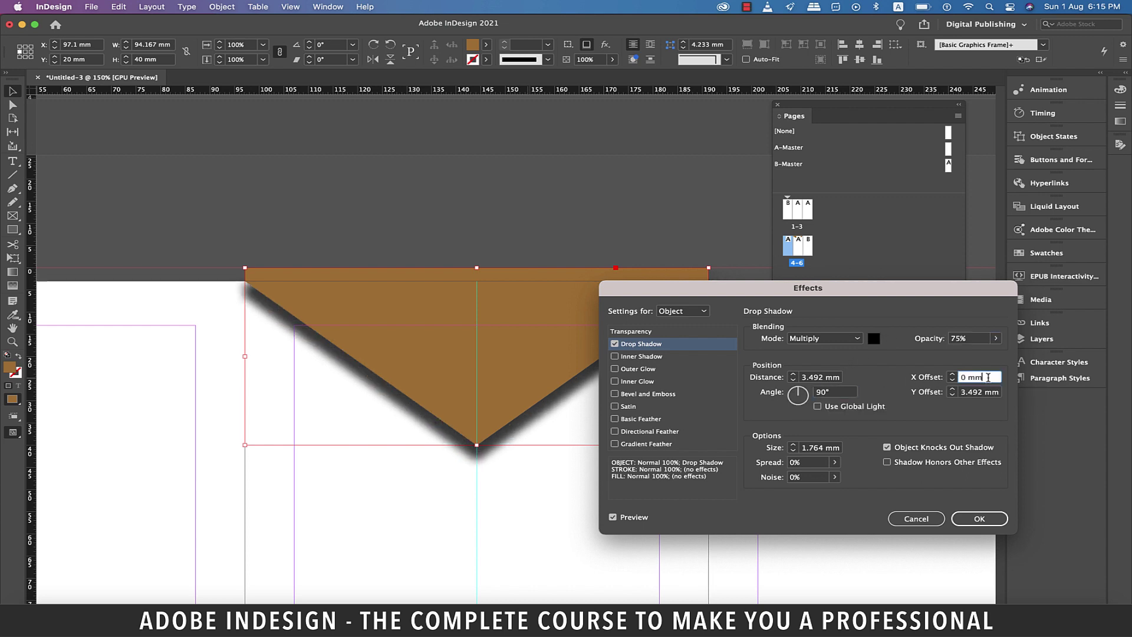
pyautogui.click(980, 392)
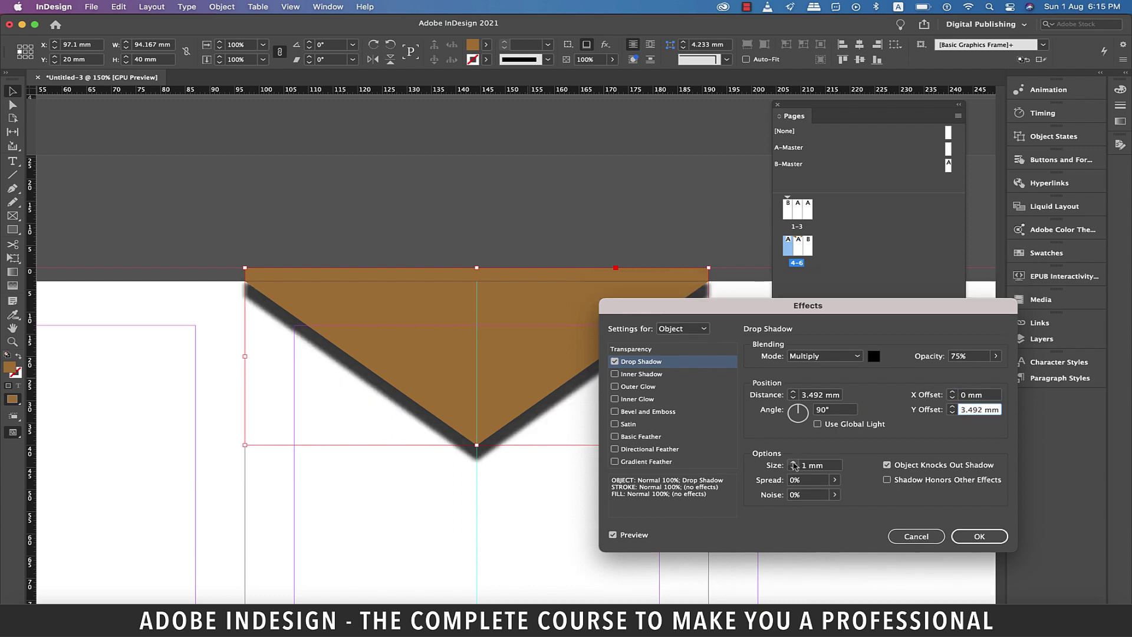
pyautogui.click(793, 463)
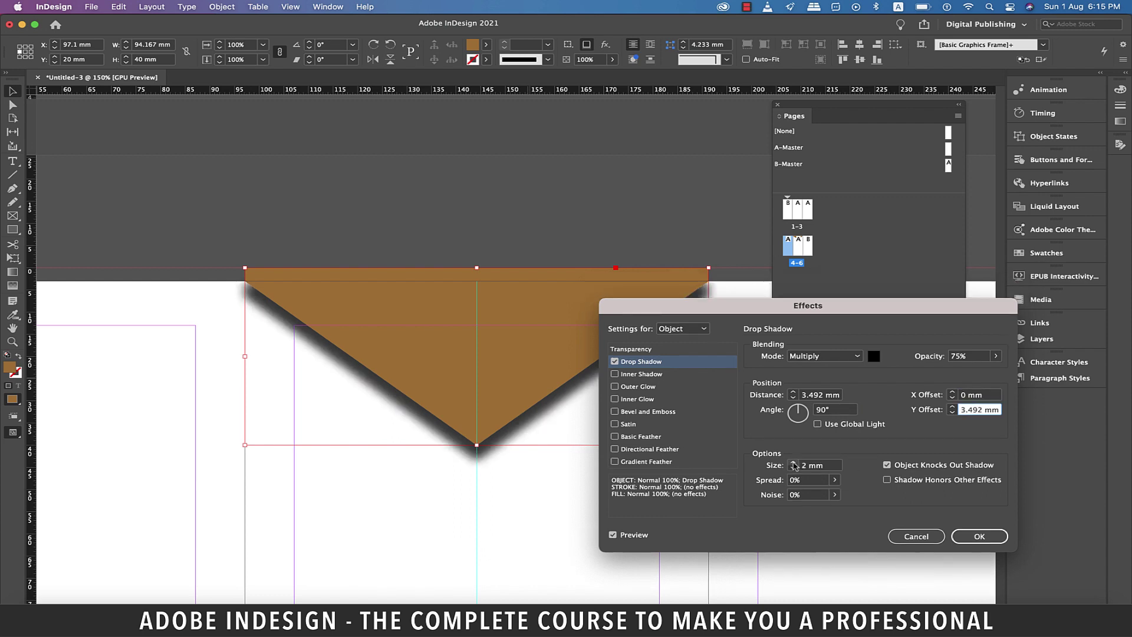
pyautogui.click(794, 463)
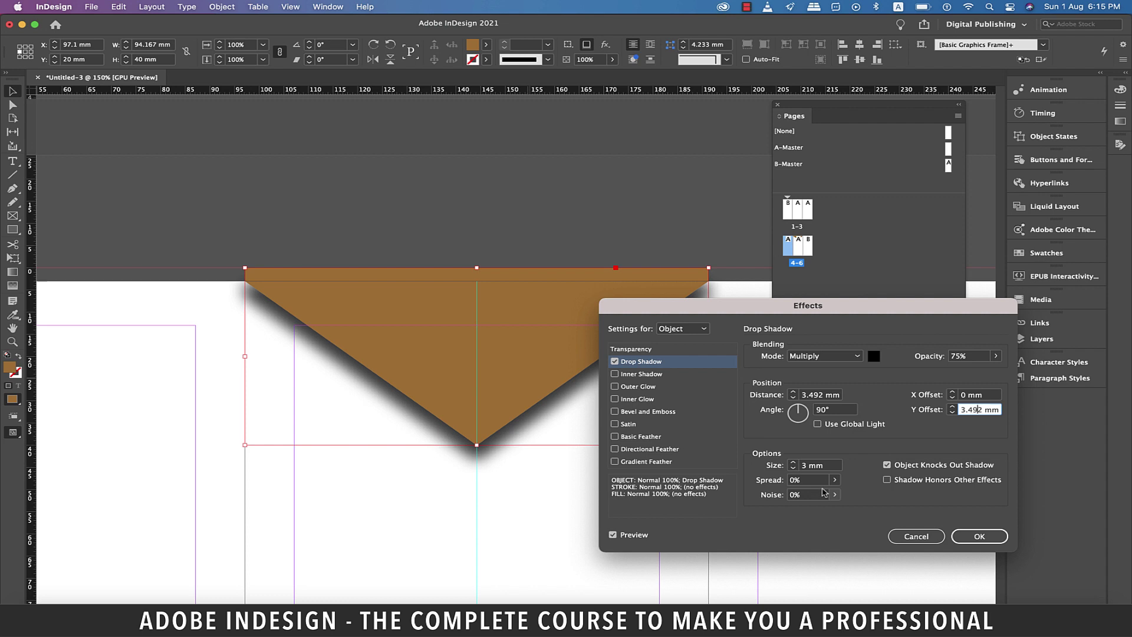
pyautogui.click(952, 413)
pyautogui.click(952, 413)
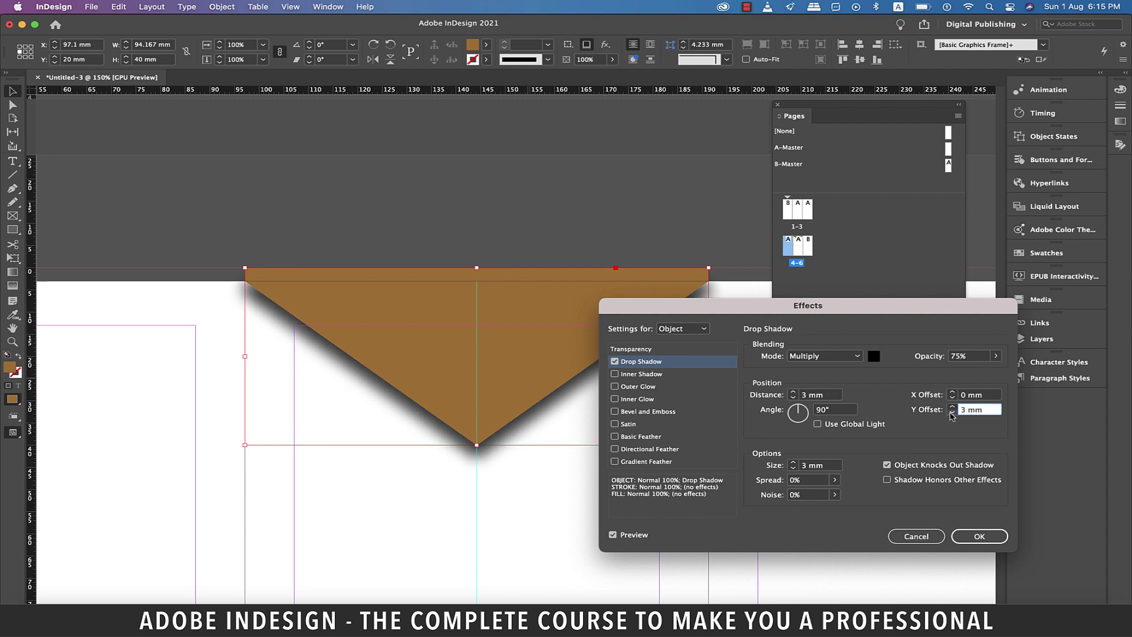
pyautogui.click(978, 536)
pyautogui.click(668, 410)
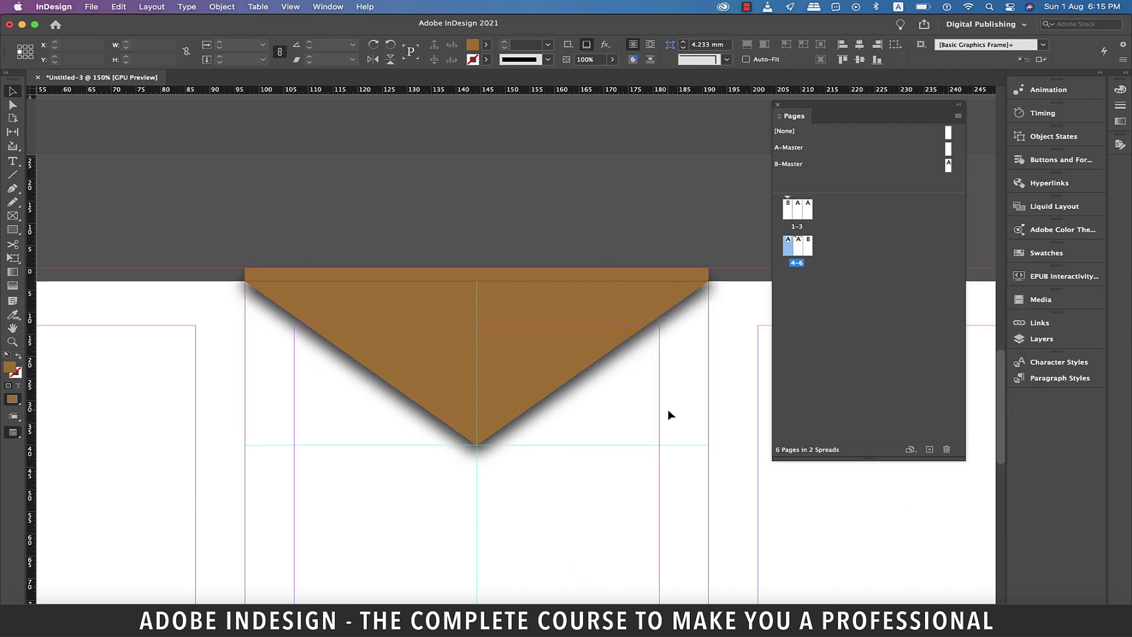
# Draw a text frame below the triangle and type MENU.
pyautogui.scroll(-3, 461, 393)
pyautogui.press('t')
pyautogui.moveTo(333, 376); pyautogui.dragTo(567, 476)
pyautogui.write('MENU')
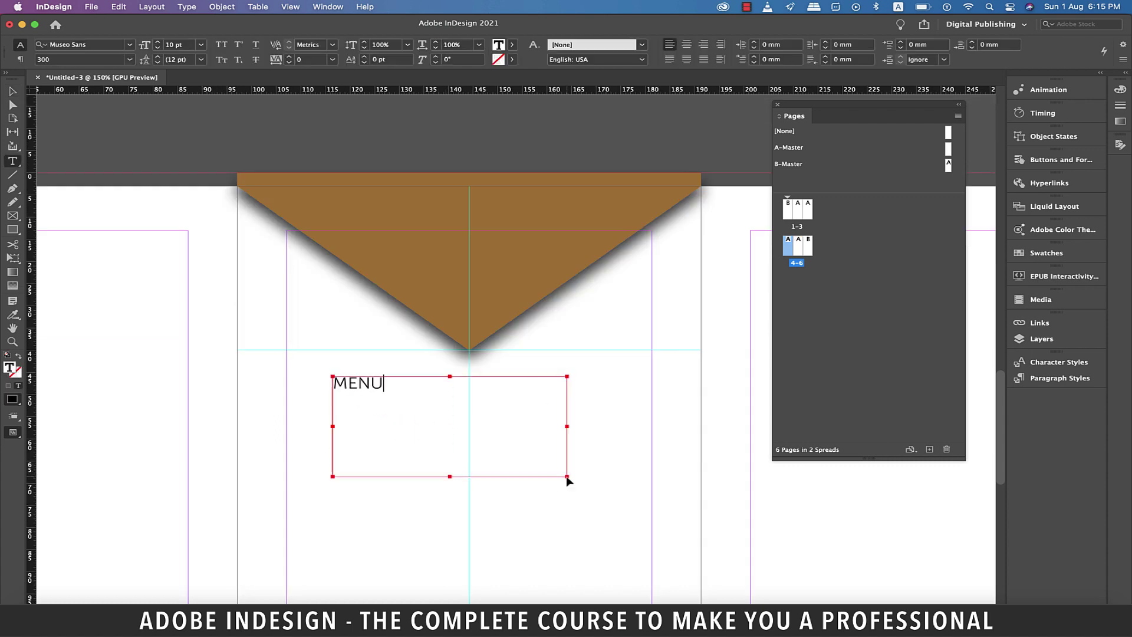
# Format MENU in Roboto Black at 30 pt.
pyautogui.press('super+a')
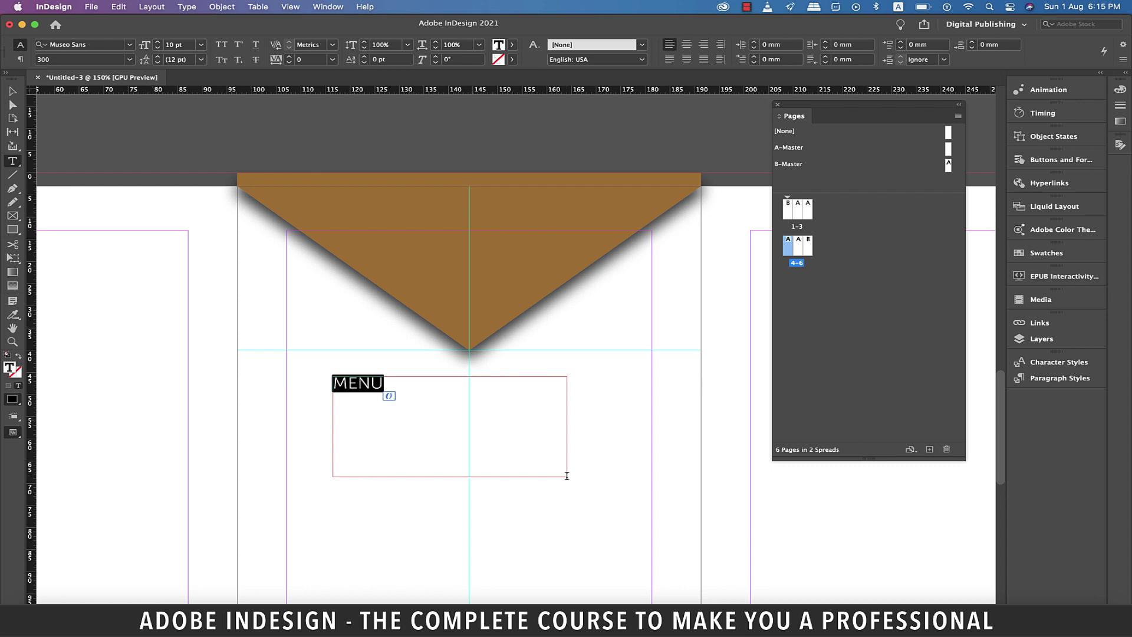
pyautogui.click(105, 46)
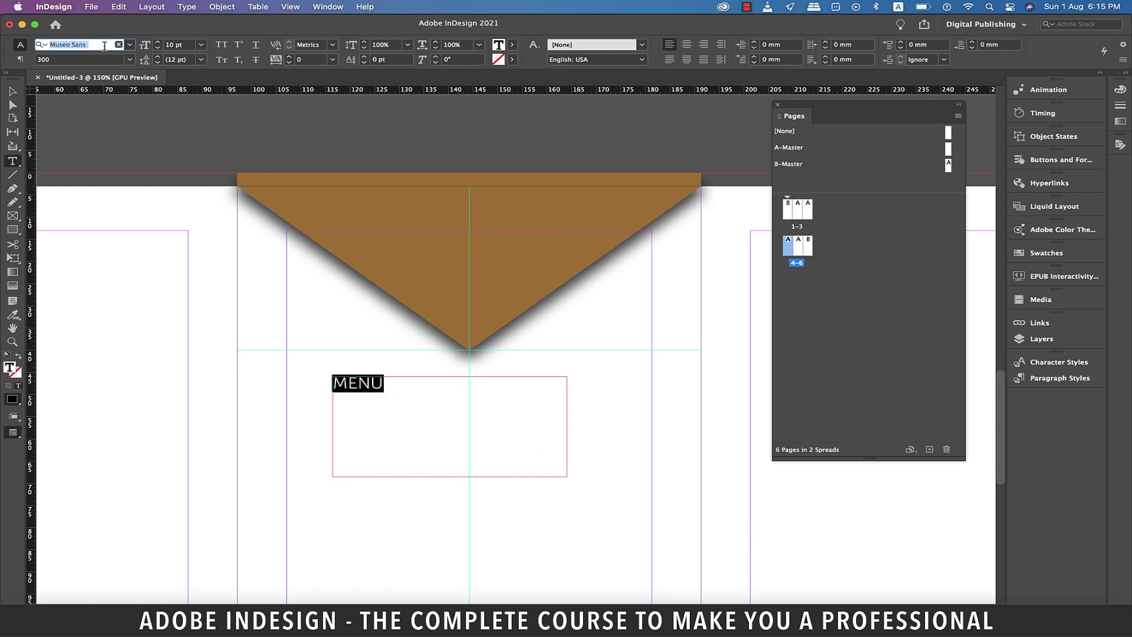
pyautogui.write('roboto')
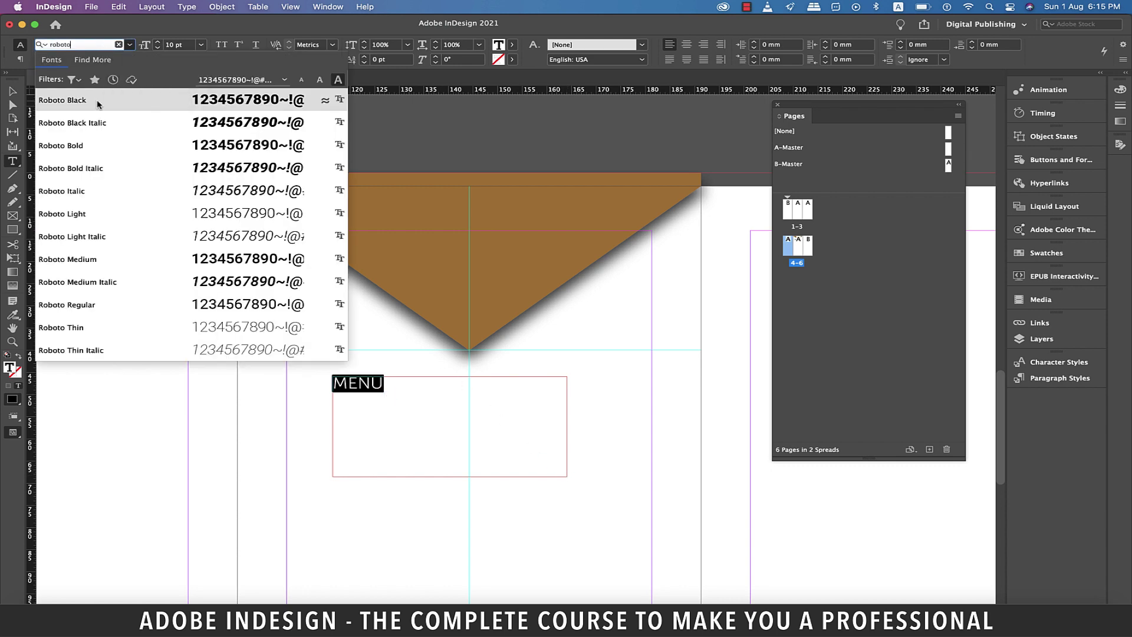
pyautogui.click(97, 105)
pyautogui.click(201, 45)
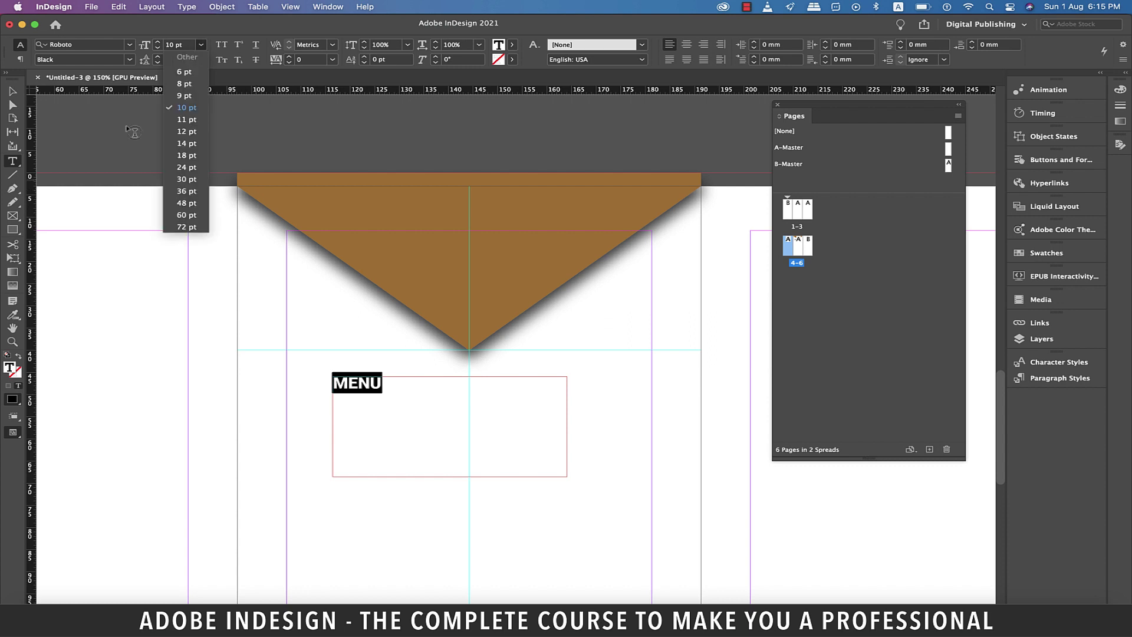
pyautogui.click(187, 179)
# Centre-align MENU, move its frame onto the brown triangle, and preview the spread.
pyautogui.click(378, 392)
pyautogui.click(687, 45)
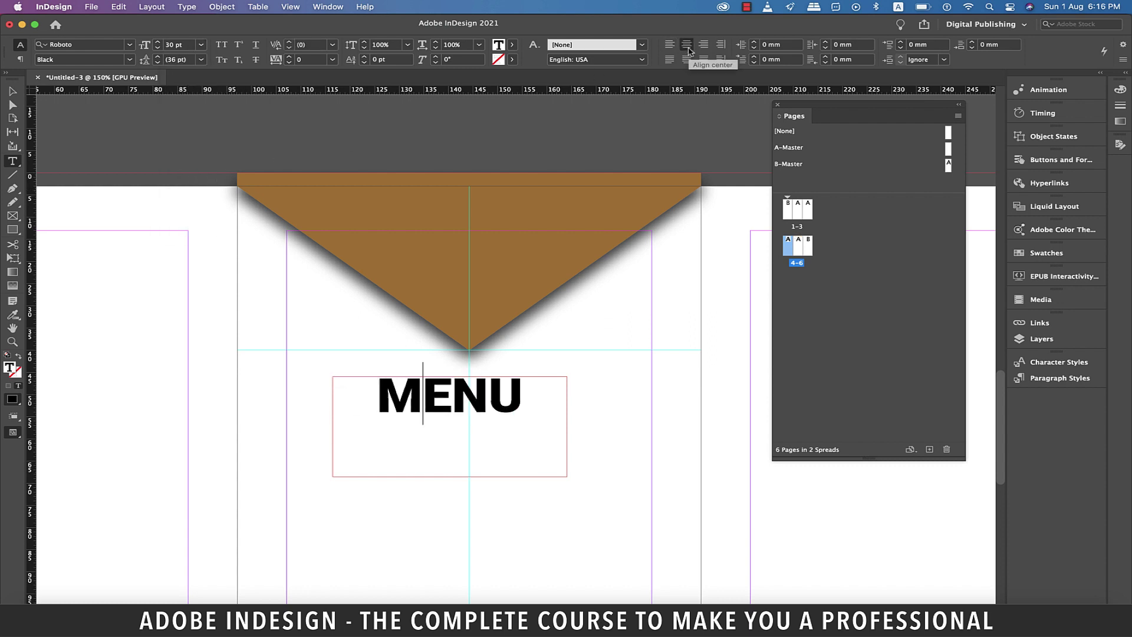
pyautogui.click(11, 91)
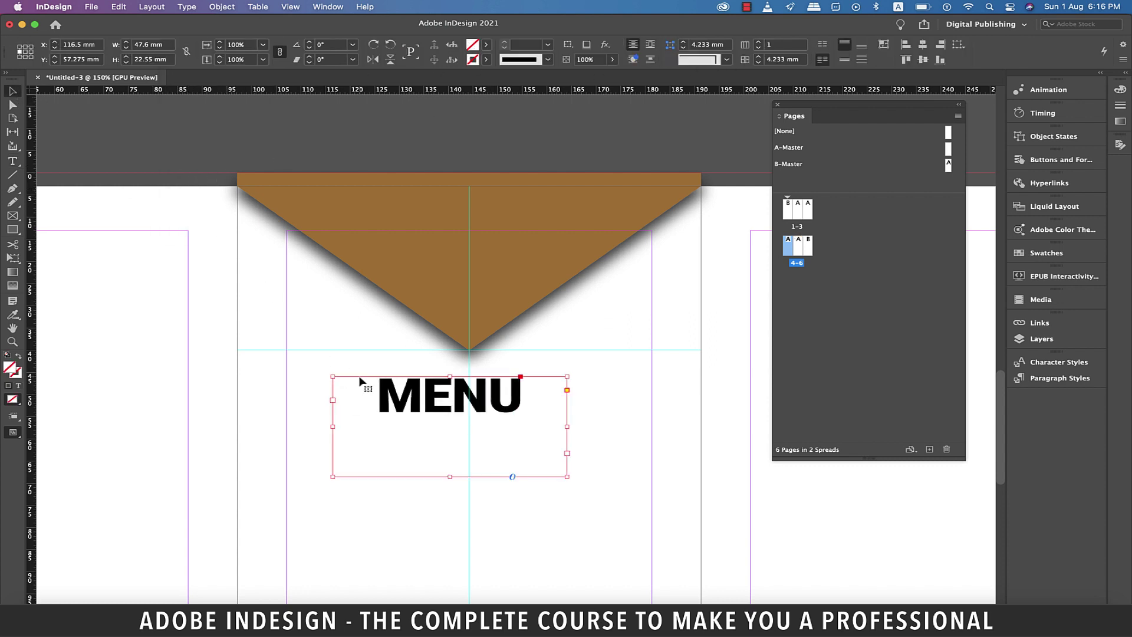
pyautogui.moveTo(437, 433); pyautogui.dragTo(456, 244)
pyautogui.press('super+shift+a')
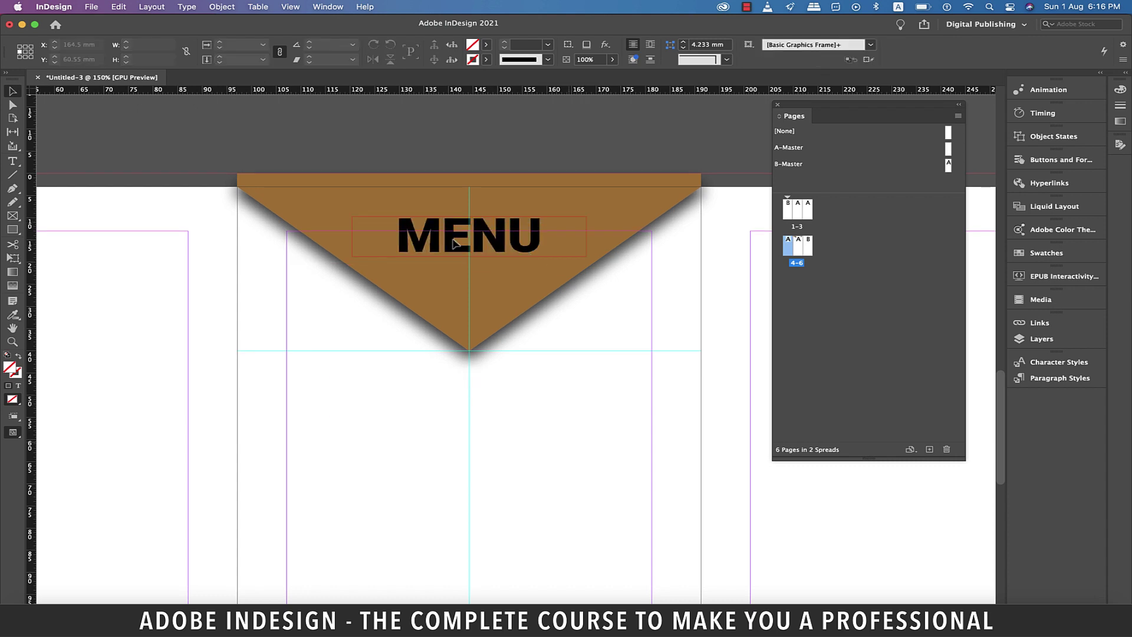
pyautogui.press('super+minus')
pyautogui.press('super+minus')
pyautogui.press('super+minus')
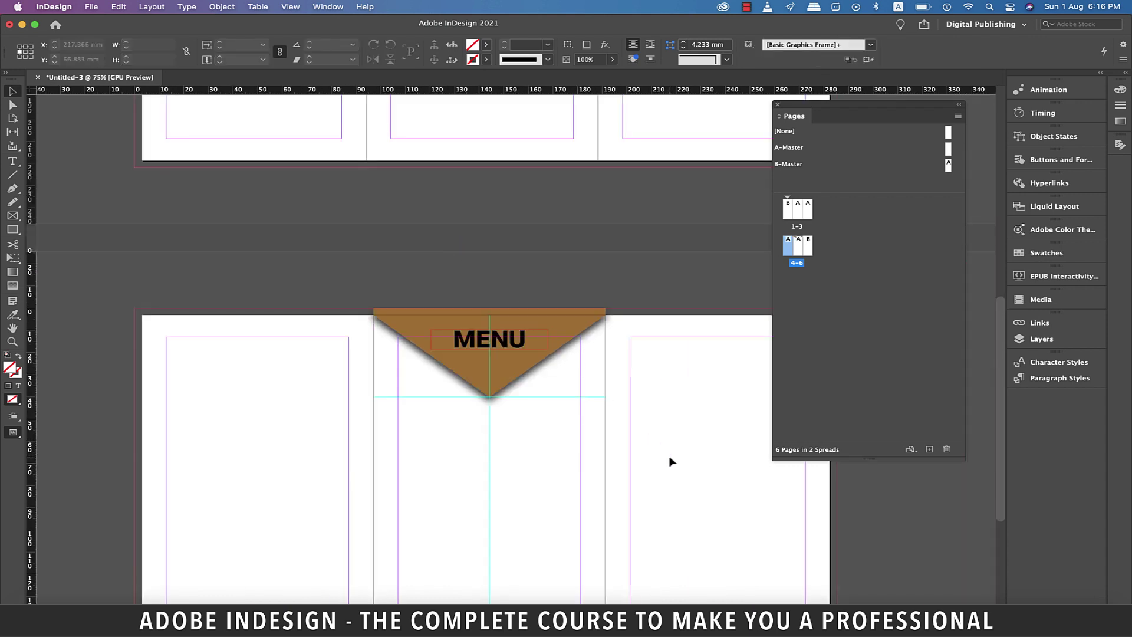
pyautogui.press('w')
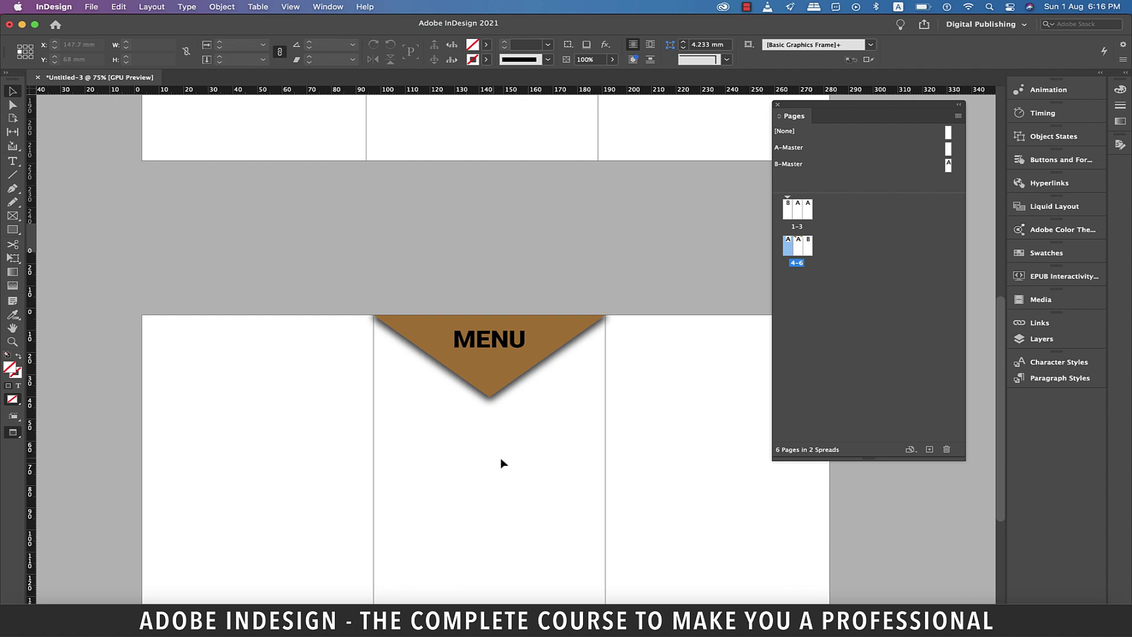
pyautogui.press('w')
# Select the triangle and change its fill to a more olive brown.
pyautogui.press('super+equal')
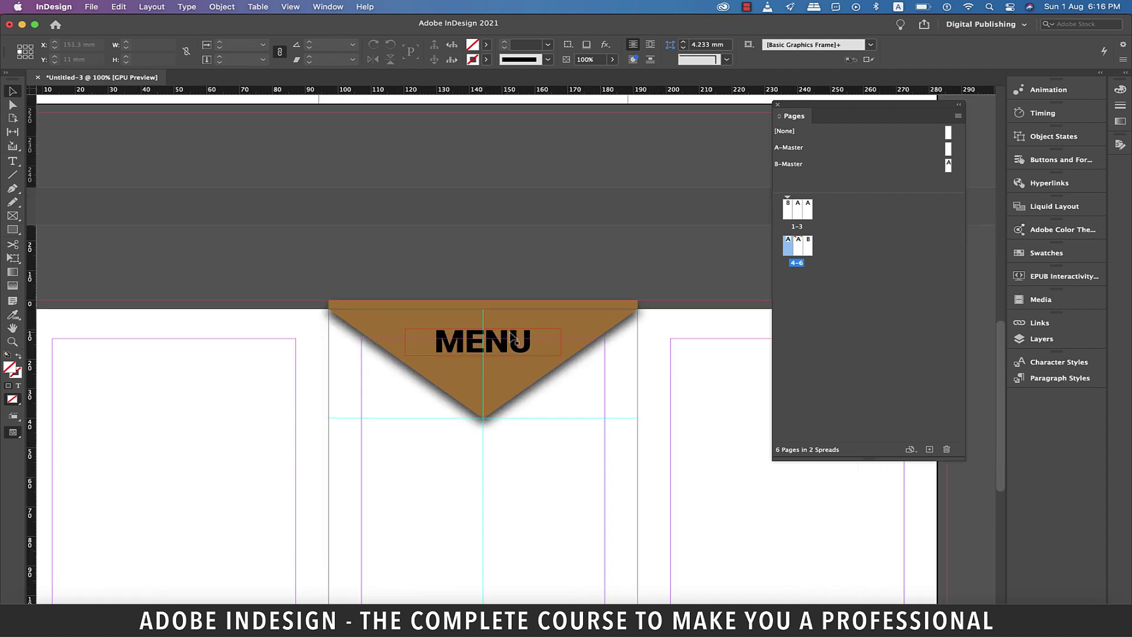
pyautogui.press('super+equal')
pyautogui.press('super+equal')
pyautogui.press('super+equal')
pyautogui.click(560, 313)
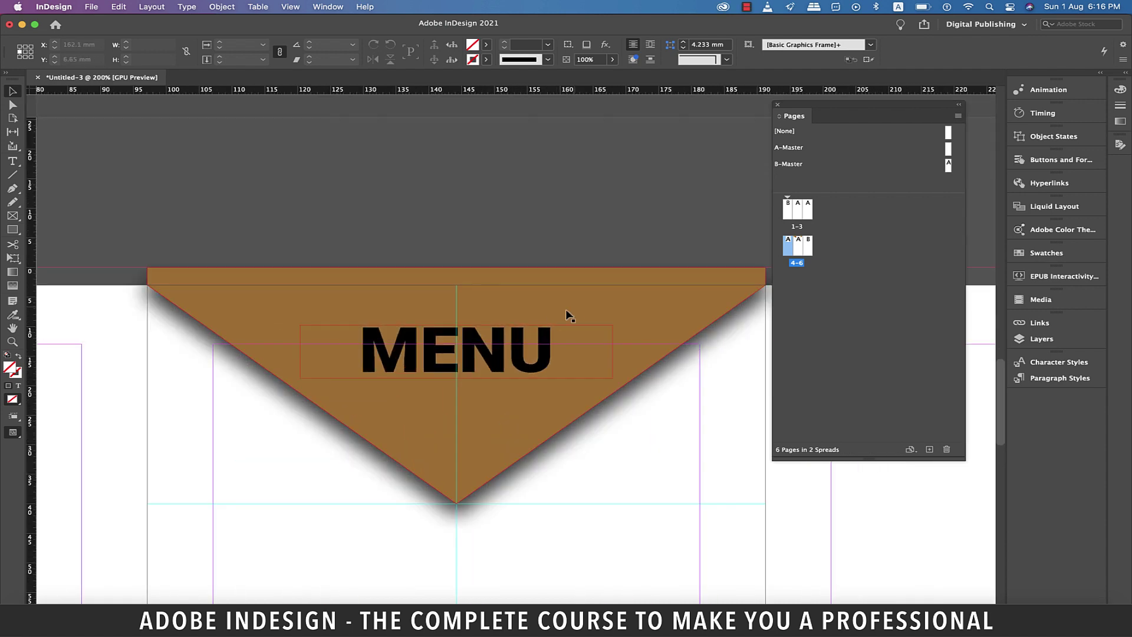
pyautogui.doubleClick(10, 366)
pyautogui.click(122, 460)
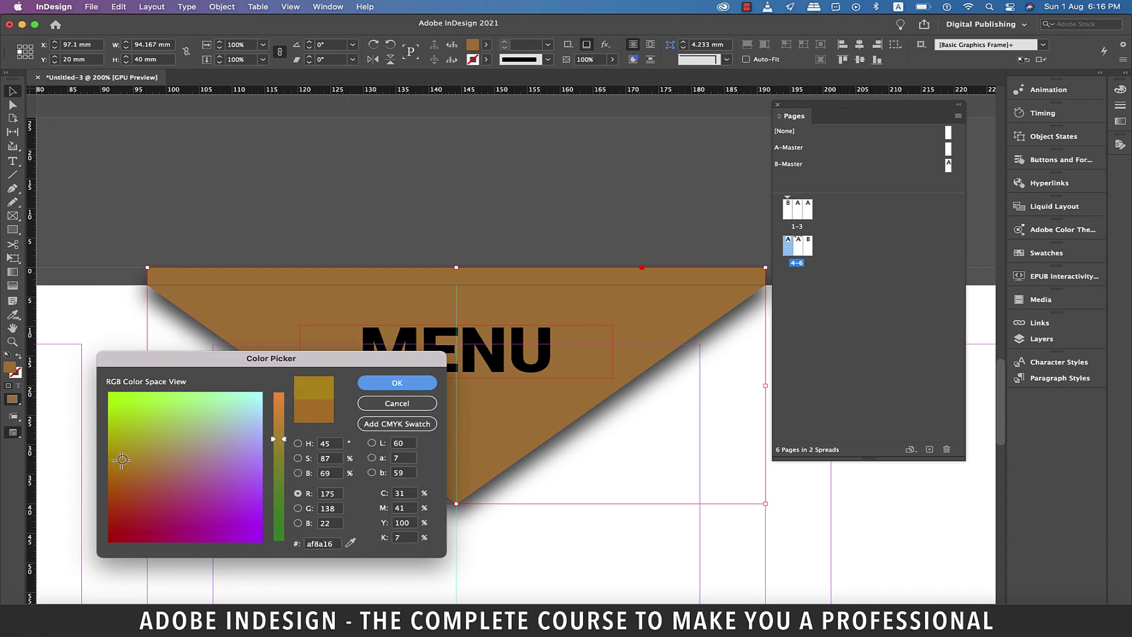
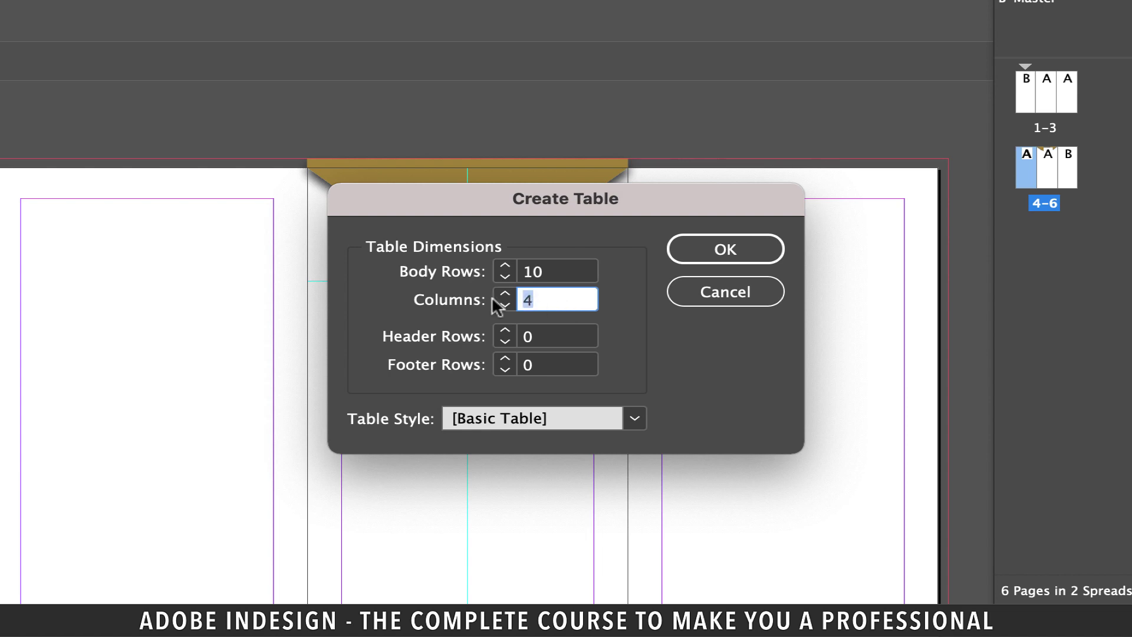
# Draw the 10-row, 2-column table down the left panel with a wide first column and narrow second column.
pyautogui.click(528, 334)
pyautogui.click(725, 249)
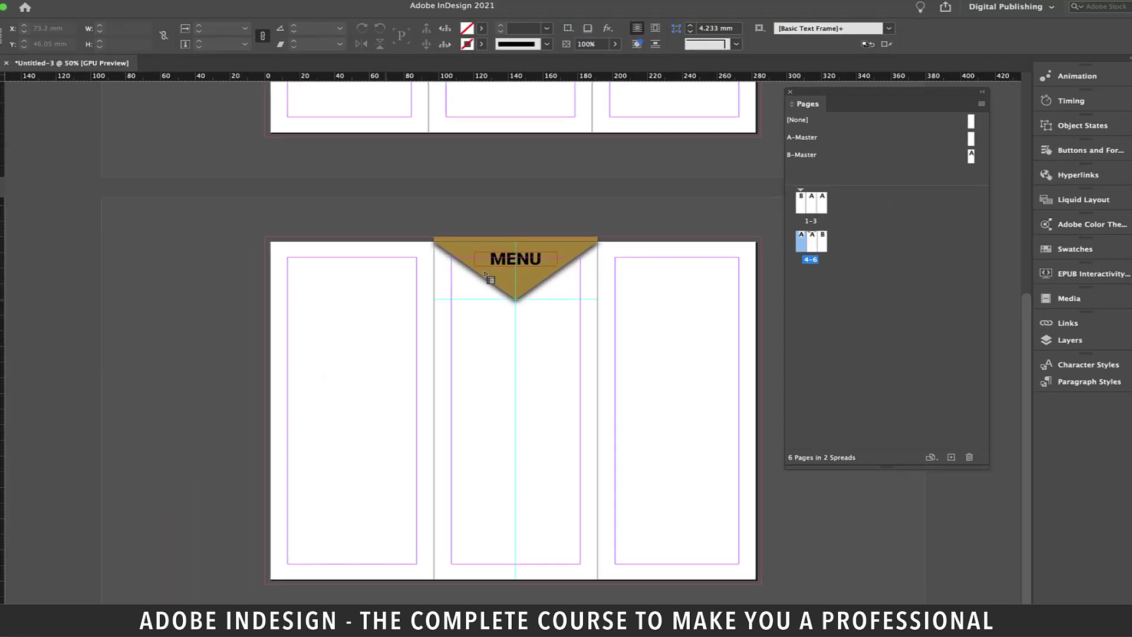
pyautogui.press('super+equal')
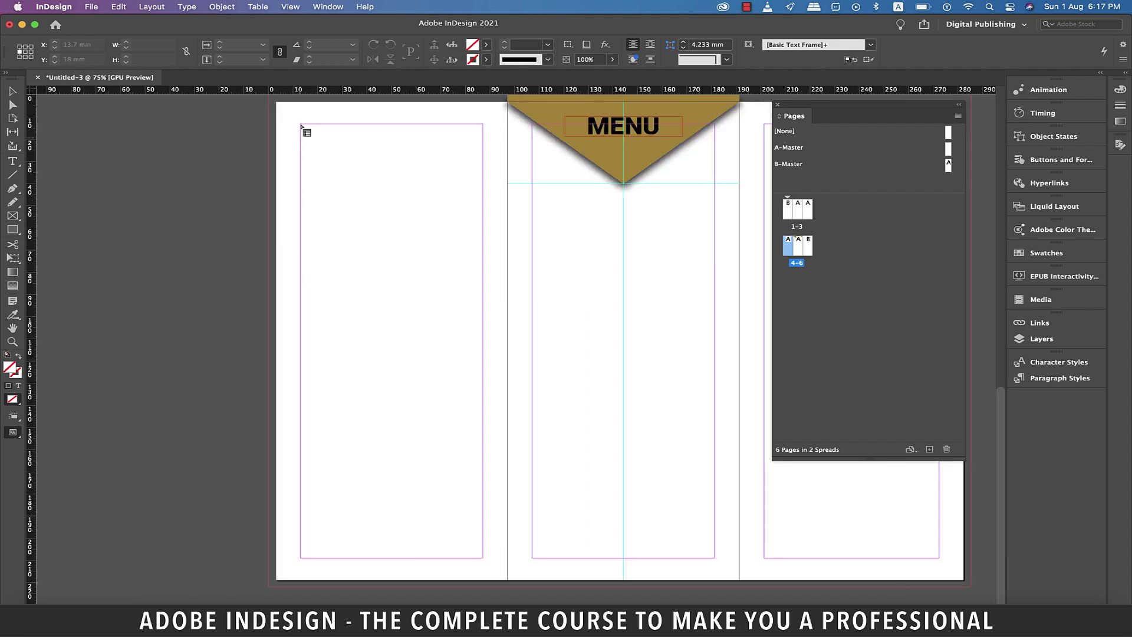
pyautogui.moveTo(301, 126); pyautogui.dragTo(482, 557)
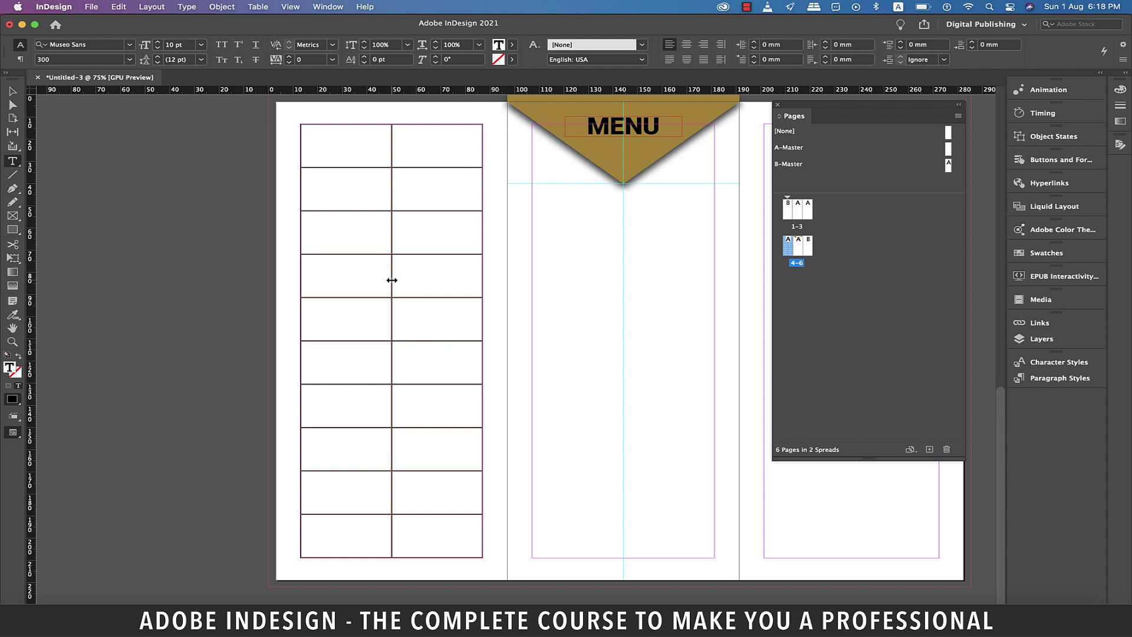
pyautogui.moveTo(391, 280); pyautogui.dragTo(451, 289)
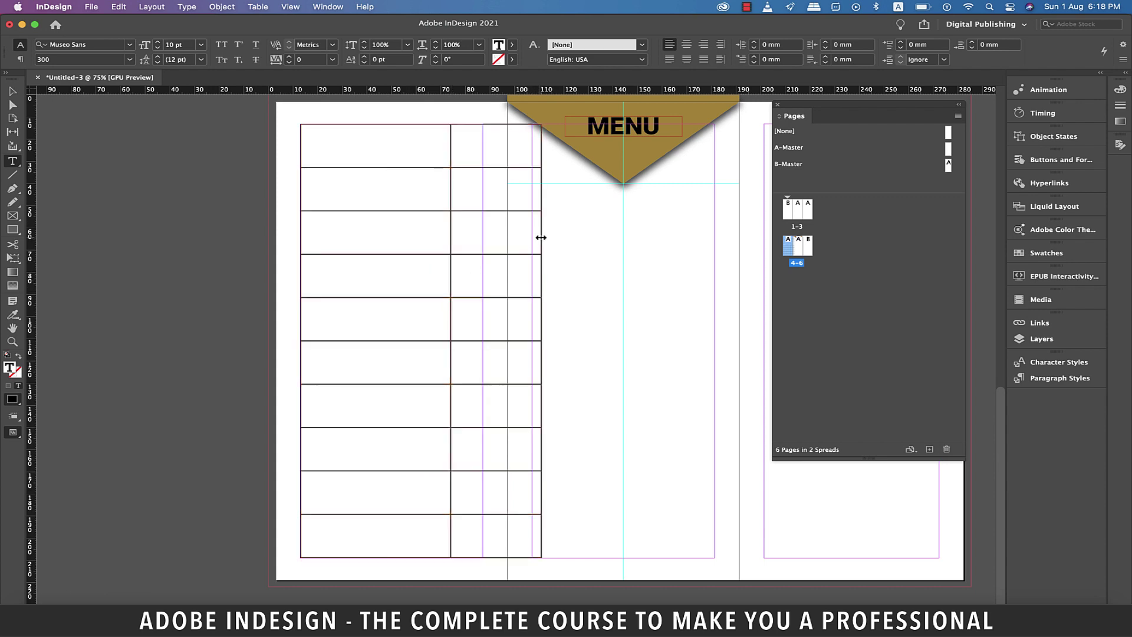
pyautogui.moveTo(540, 237); pyautogui.dragTo(483, 241)
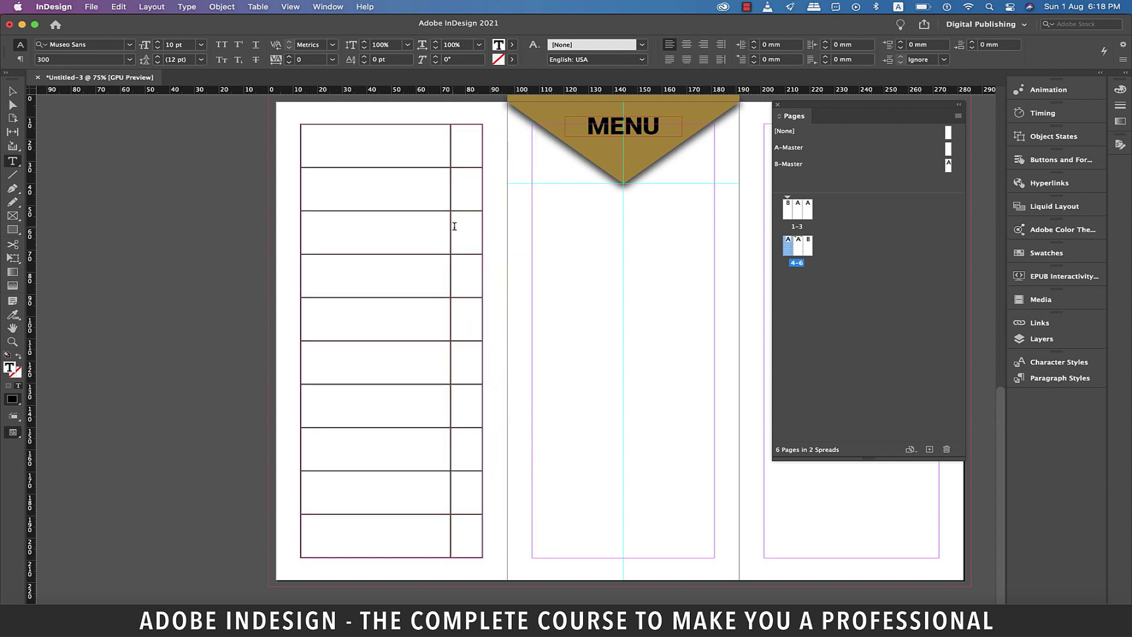
# Open the Table panel beside the table and type STARTERS into the first cell.
pyautogui.click(328, 7)
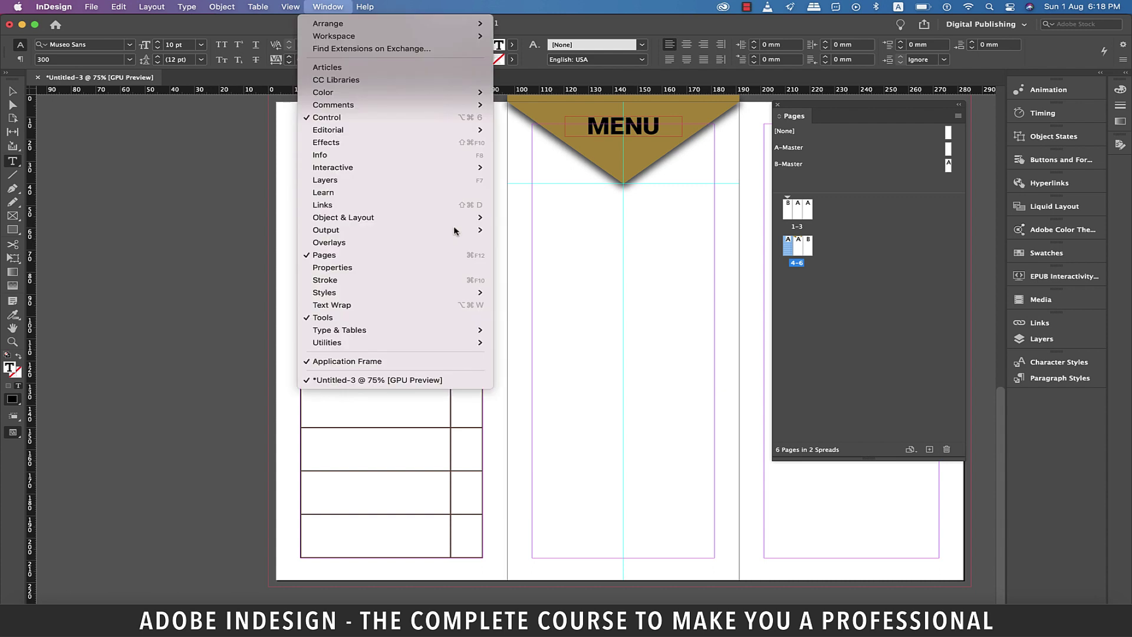
pyautogui.moveTo(365, 330)
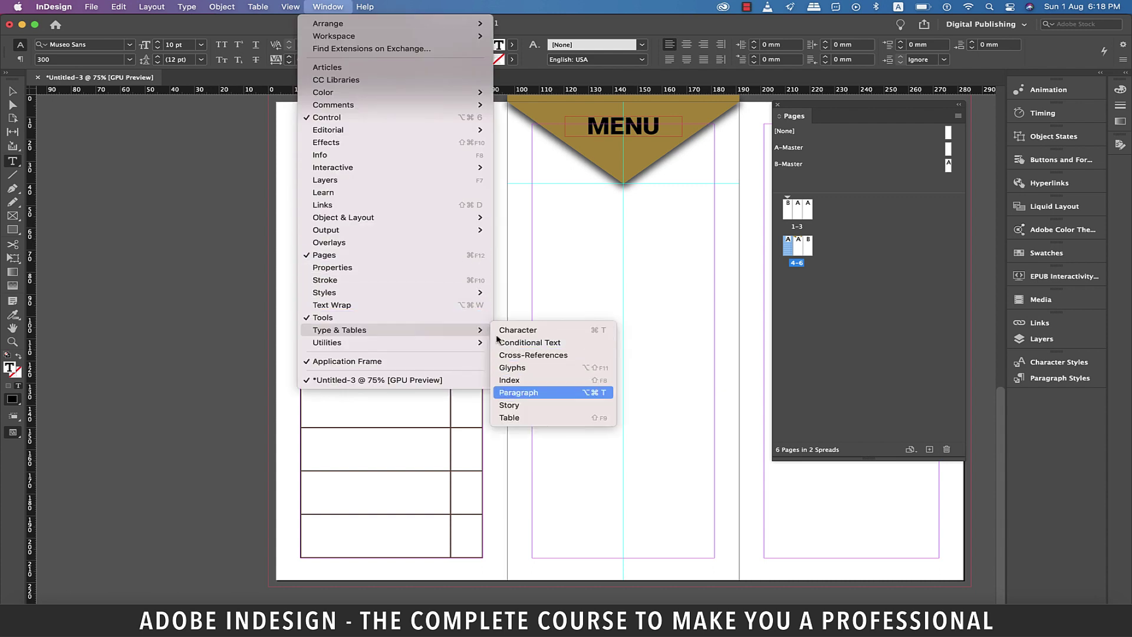
pyautogui.click(510, 417)
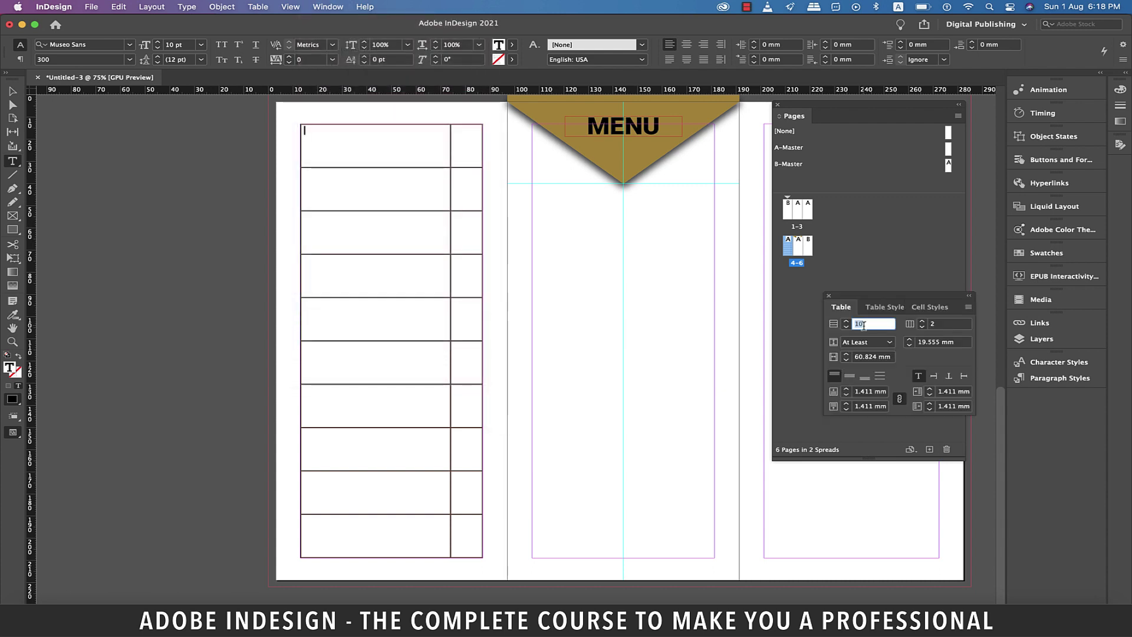
pyautogui.moveTo(924, 299); pyautogui.dragTo(213, 158)
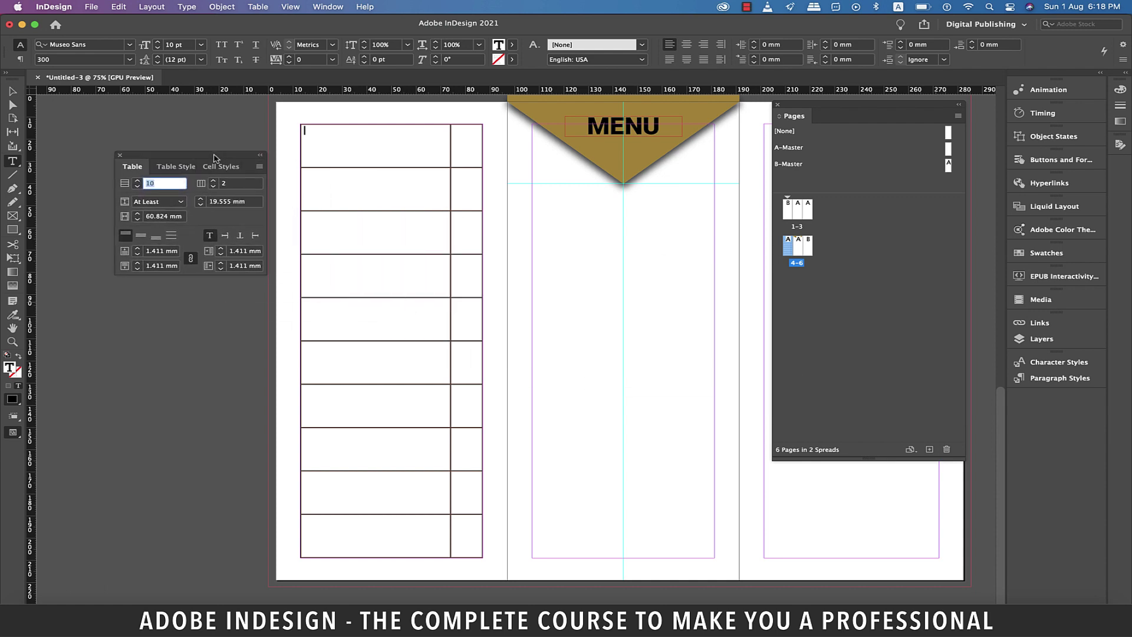
pyautogui.write('STARTERS')
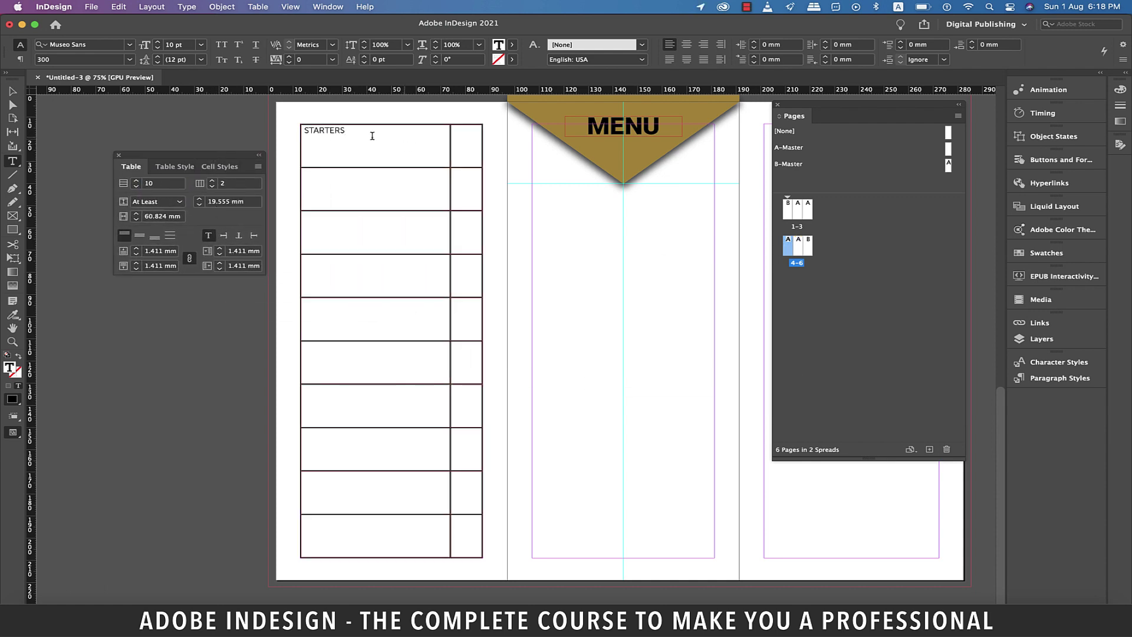
pyautogui.moveTo(372, 136); pyautogui.dragTo(301, 135)
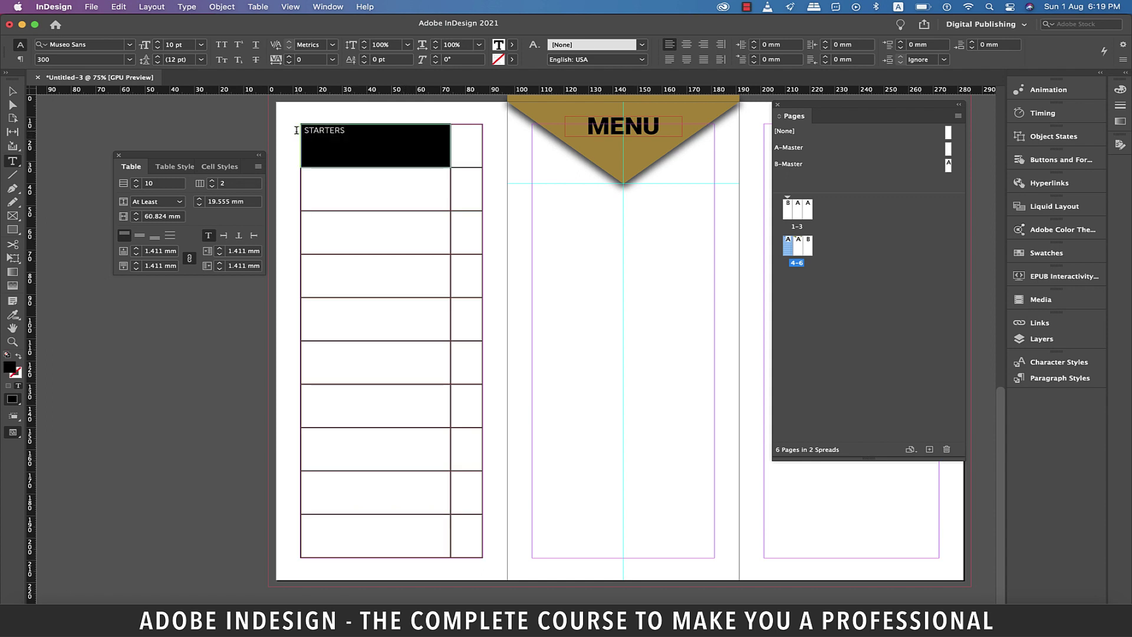
# Centre STARTERS vertically in its cell and set it in Silom at 18 pt.
pyautogui.click(140, 236)
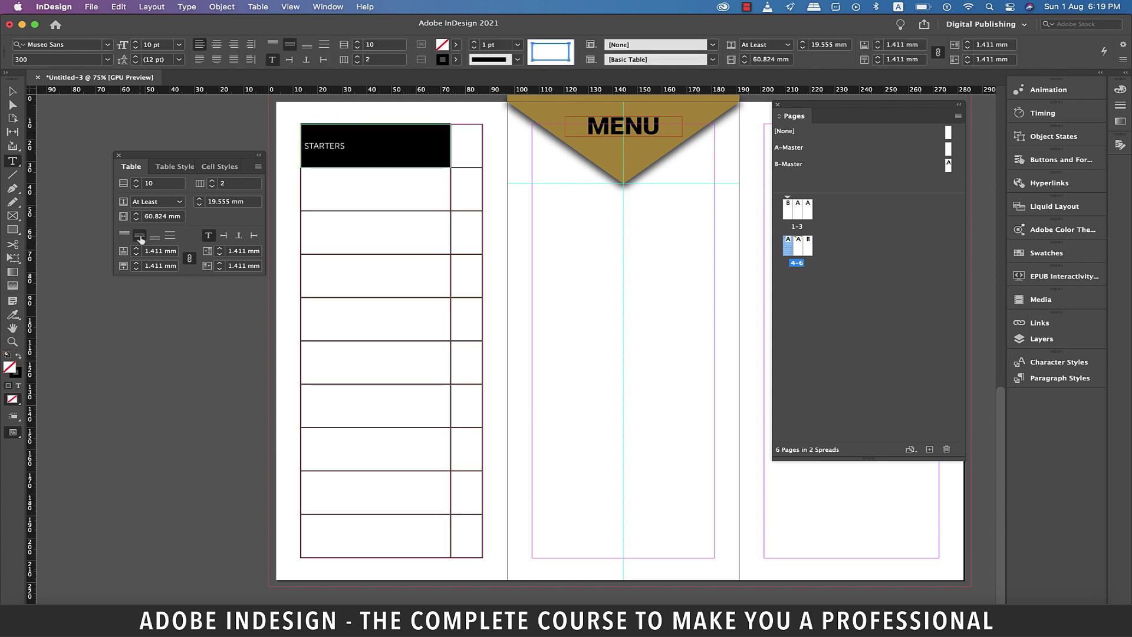
pyautogui.click(96, 46)
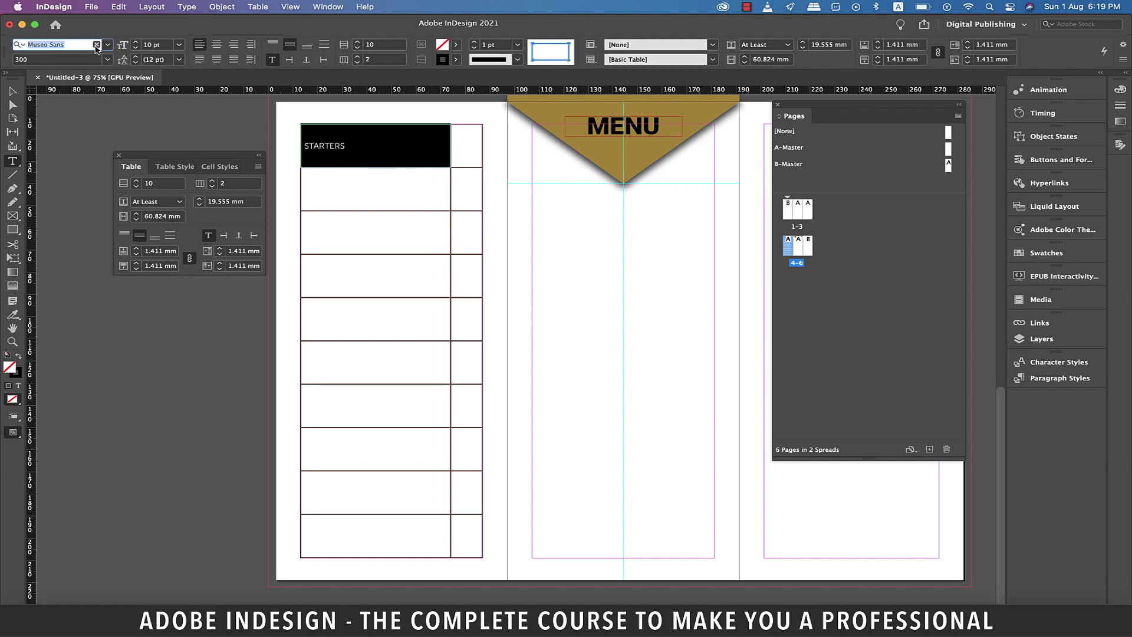
pyautogui.write('SILO')
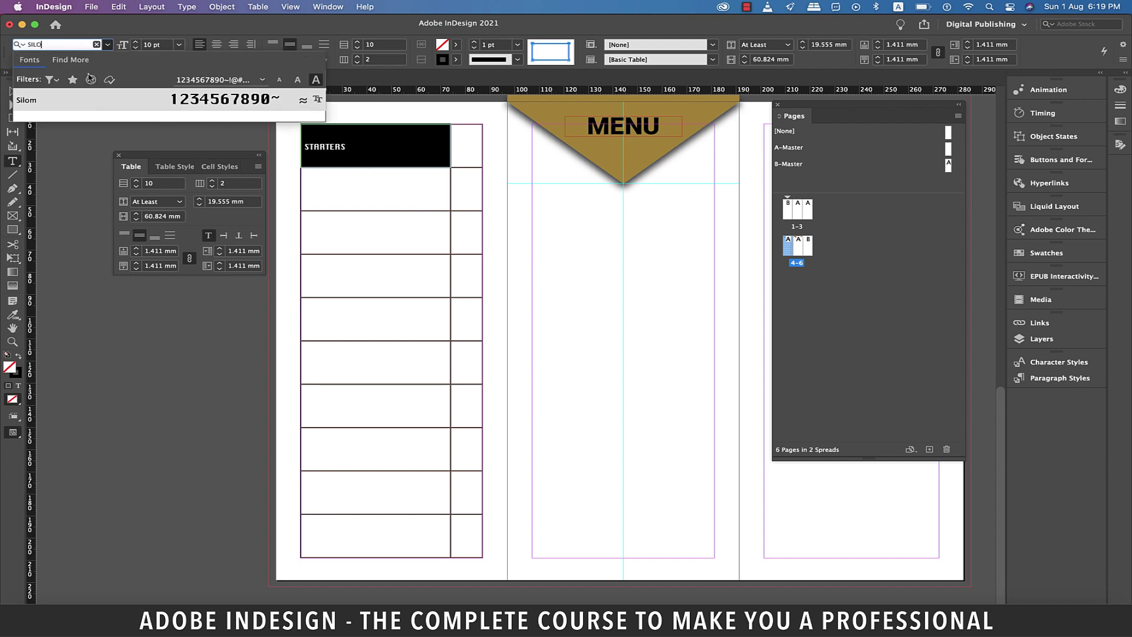
pyautogui.click(83, 105)
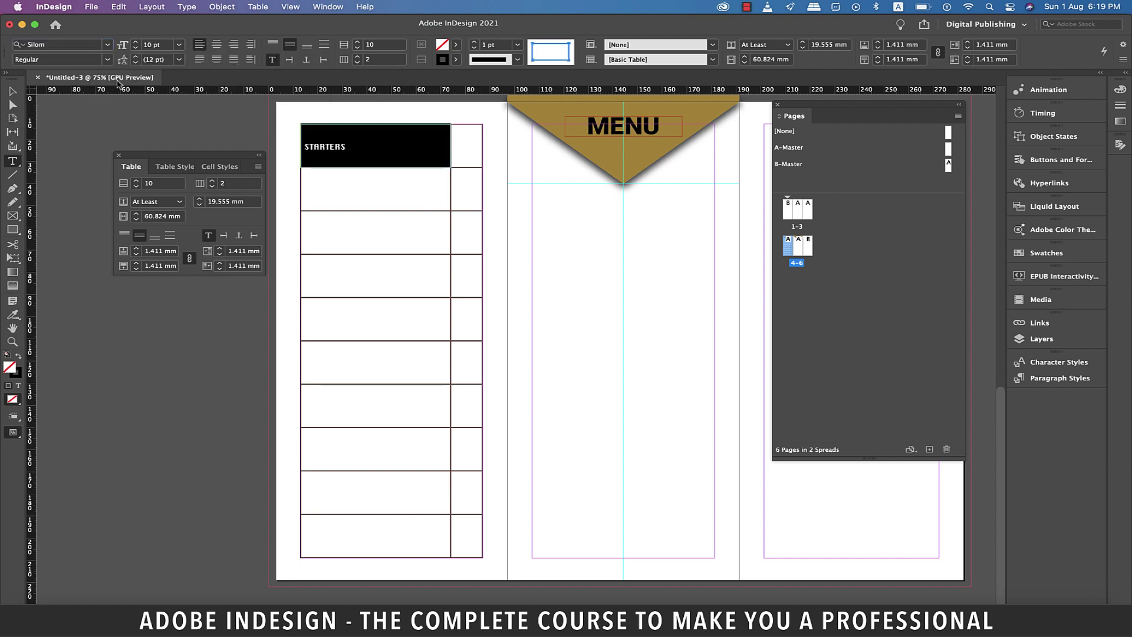
pyautogui.click(179, 44)
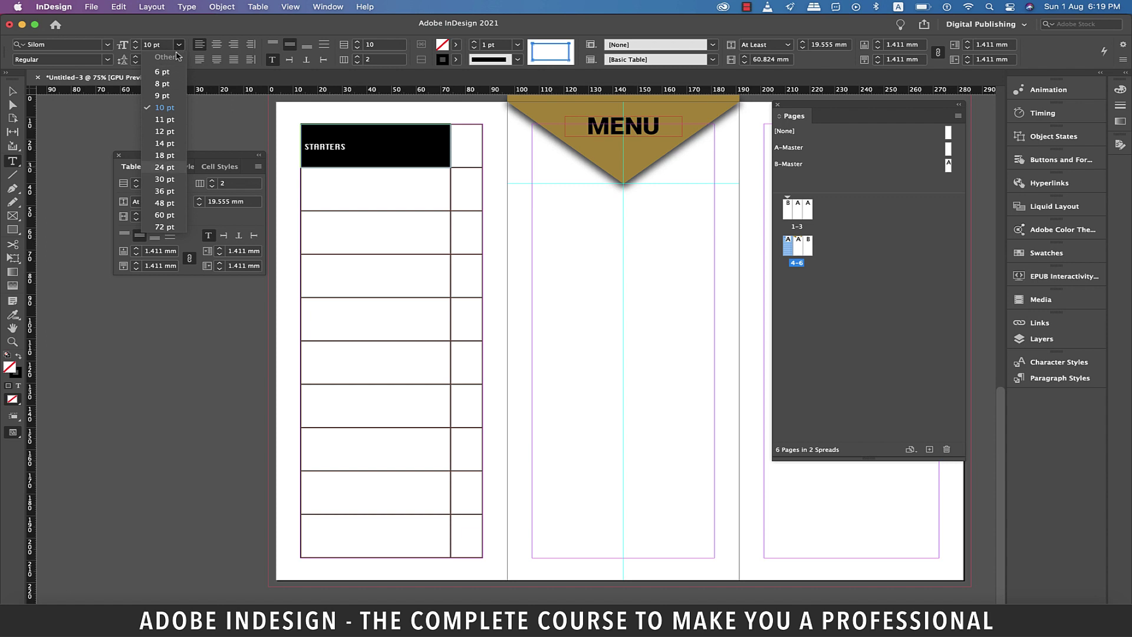
pyautogui.click(164, 155)
pyautogui.press('Escape')
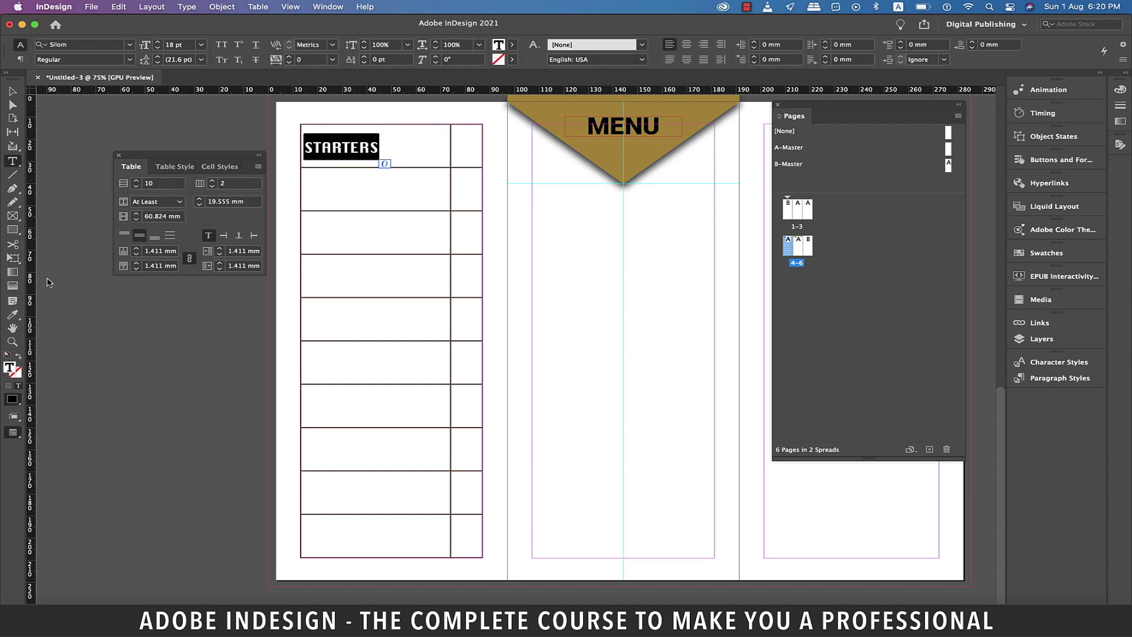
# Colour STARTERS with the MENU triangle's gold using the Eyedropper.
pyautogui.click(13, 315)
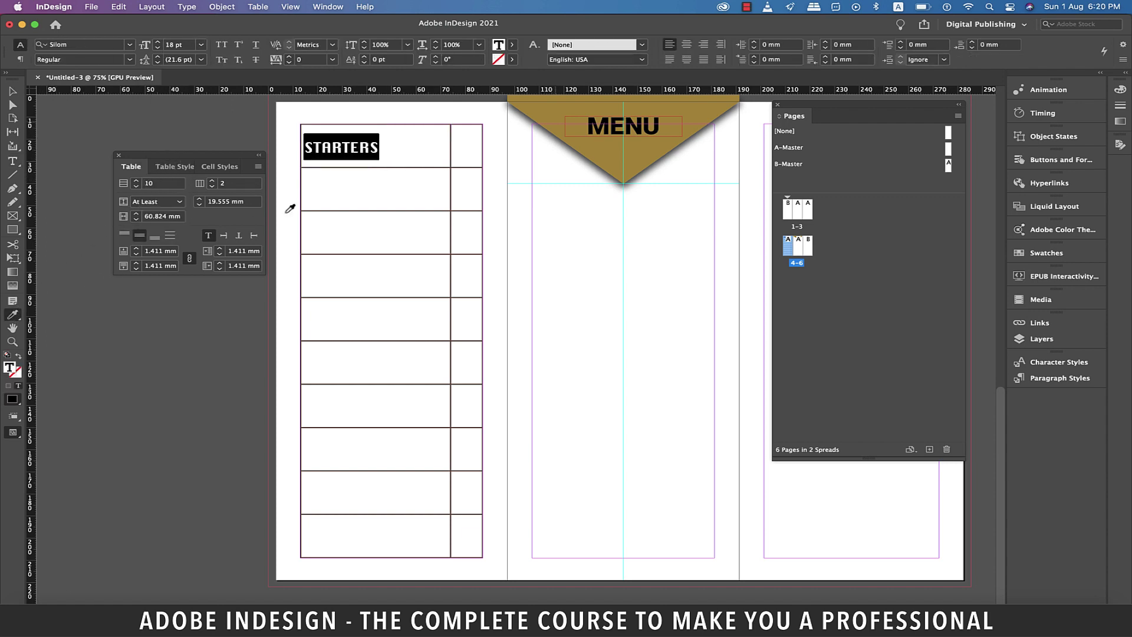
pyautogui.click(562, 108)
pyautogui.click(11, 90)
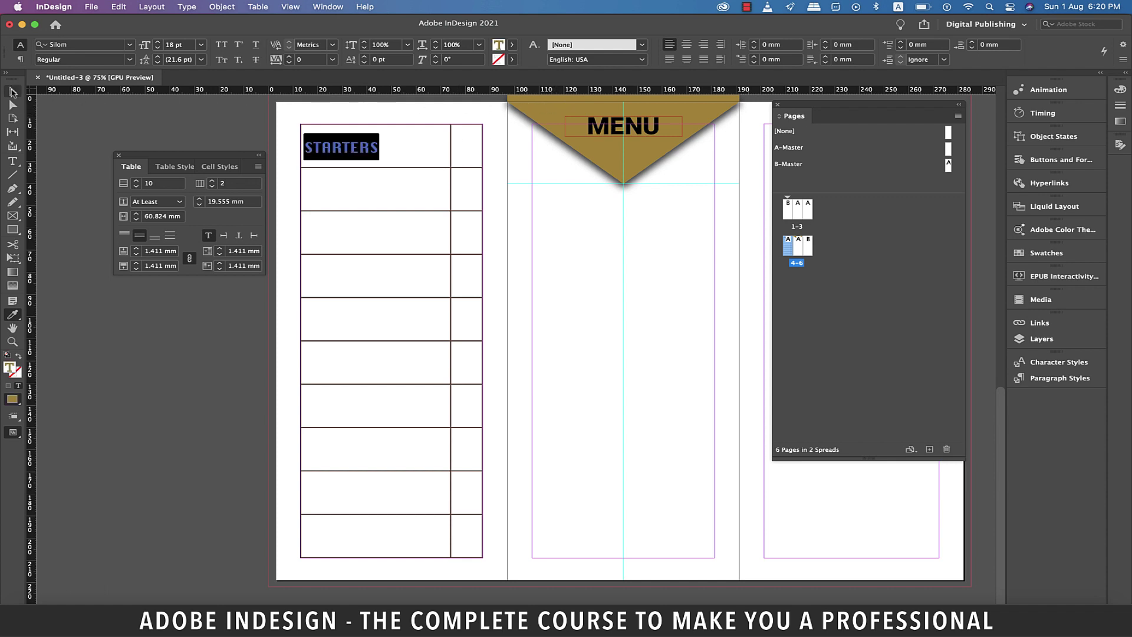
pyautogui.doubleClick(361, 155)
pyautogui.doubleClick(361, 154)
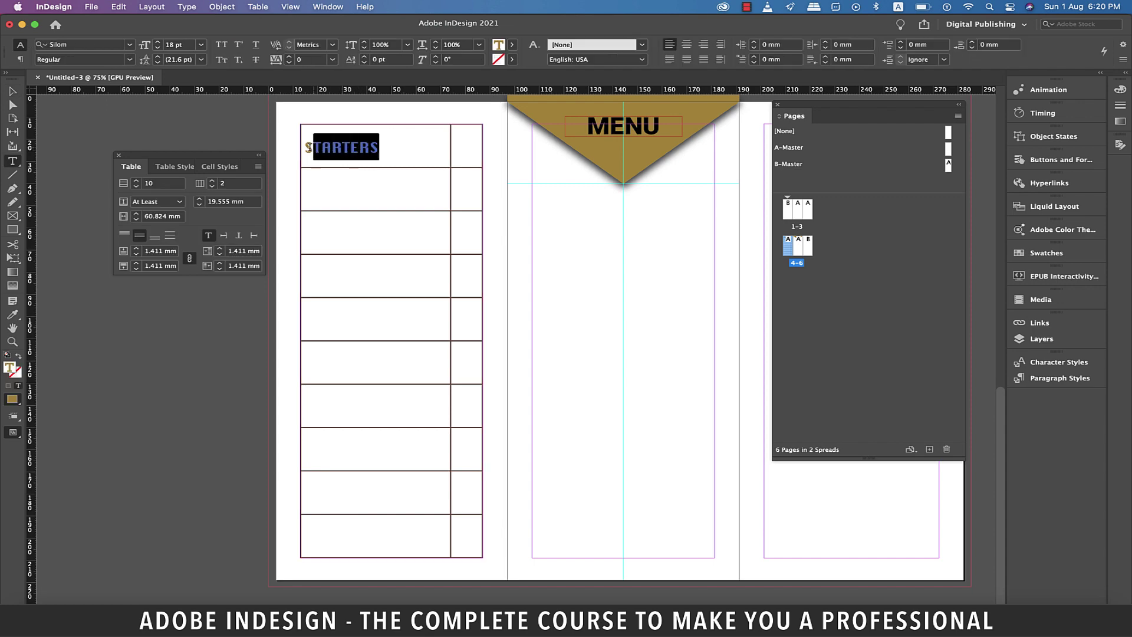
# Create a paragraph style named menu_heading from STARTERS and draw an empty frame in the middle panel.
pyautogui.click(328, 6)
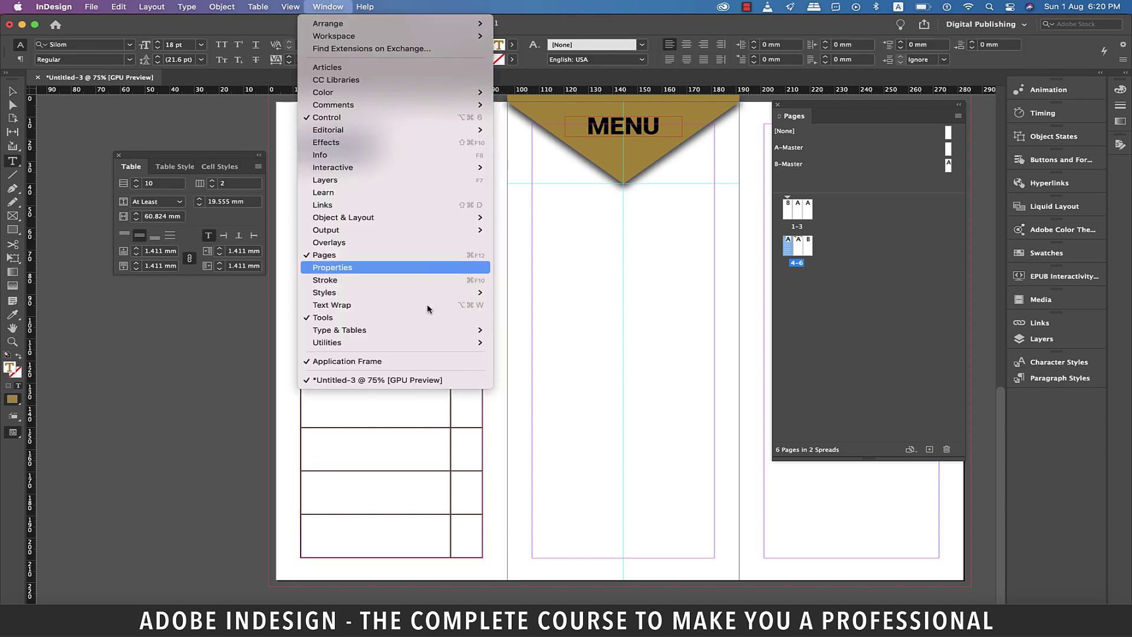
pyautogui.moveTo(432, 316)
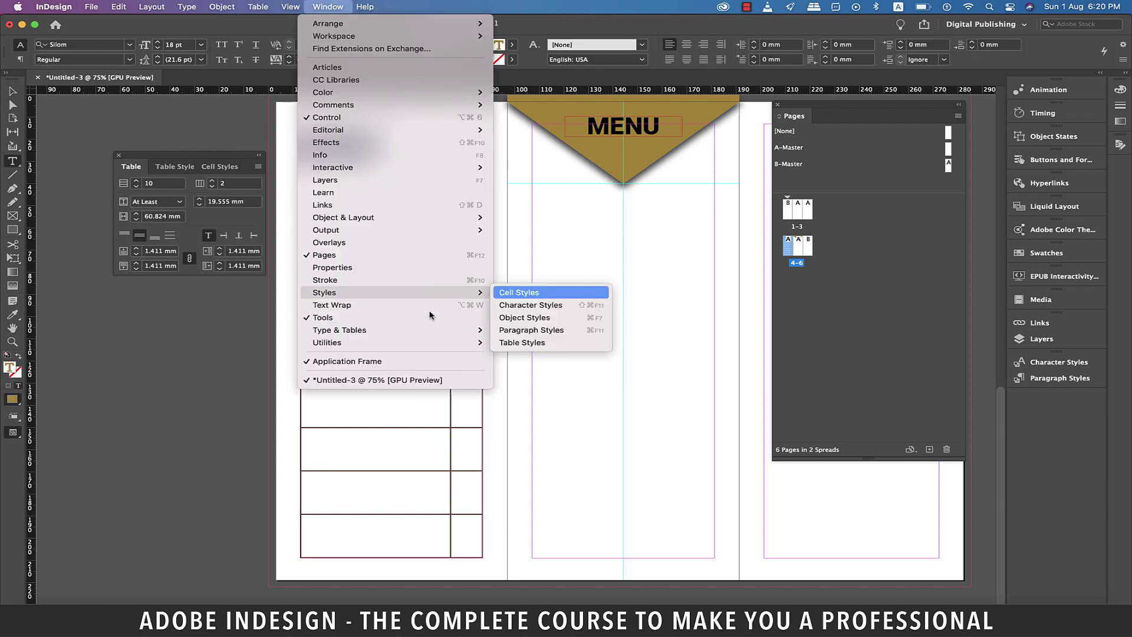
pyautogui.click(520, 331)
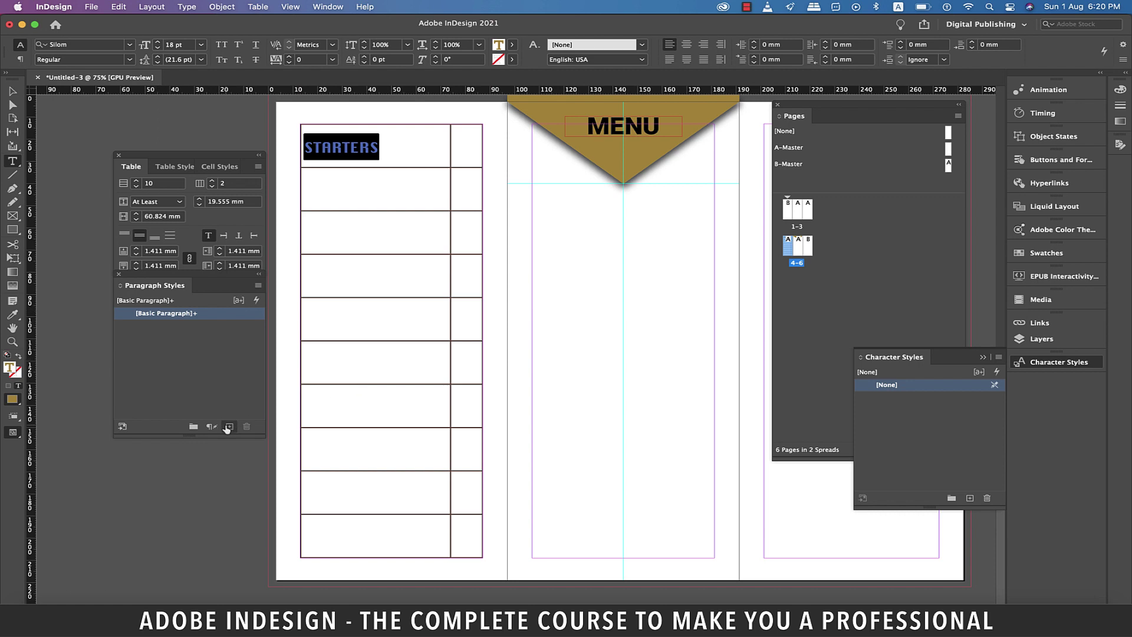
pyautogui.click(228, 426)
pyautogui.click(181, 325)
pyautogui.click(181, 325)
pyautogui.write('menu_')
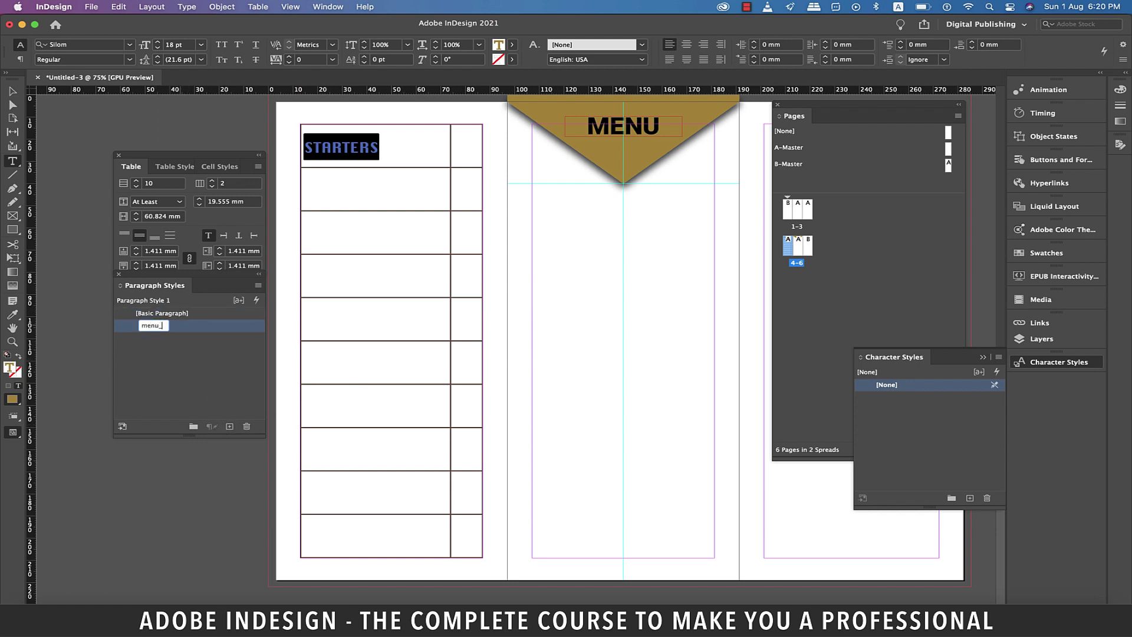
pyautogui.write('heading')
pyautogui.press('Return')
pyautogui.press('Down')
pyautogui.moveTo(547, 266); pyautogui.dragTo(676, 401)
# Fill the middle frame with placeholder text and paste its first line into the cell below STARTERS.
pyautogui.rightClick(600, 287)
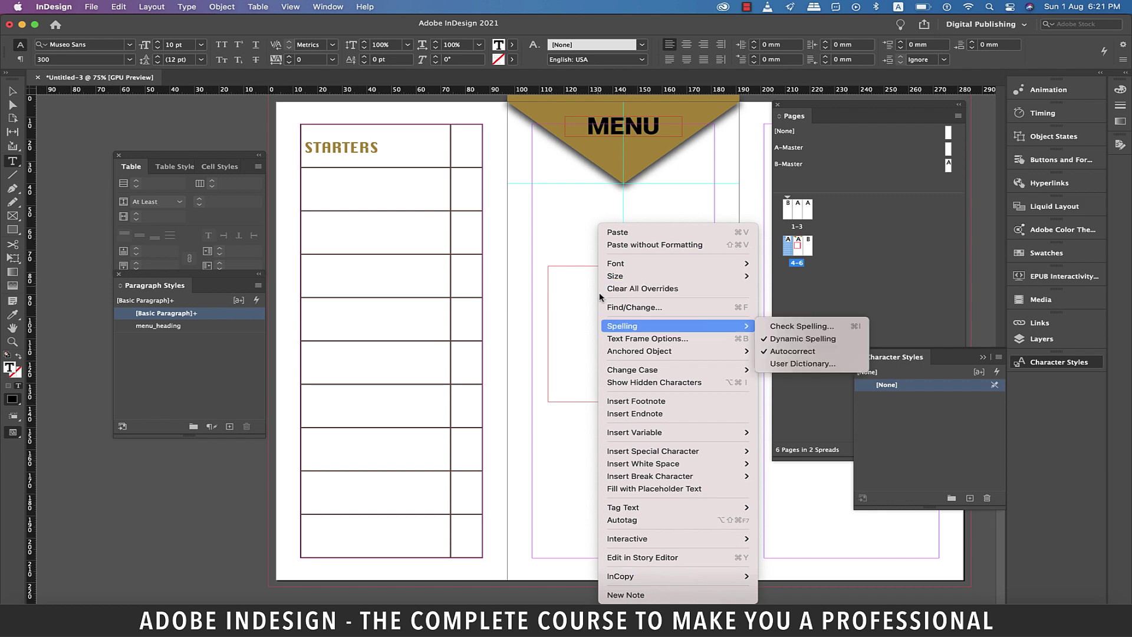
pyautogui.click(648, 488)
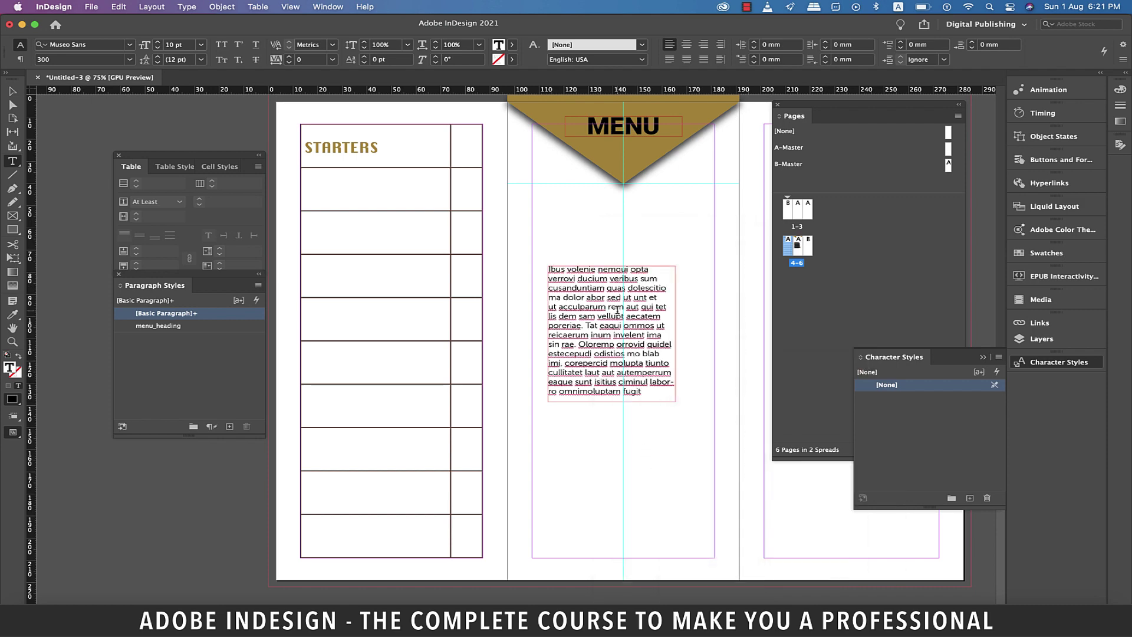
pyautogui.click(616, 307)
pyautogui.moveTo(648, 270); pyautogui.dragTo(547, 271)
pyautogui.press('super+c')
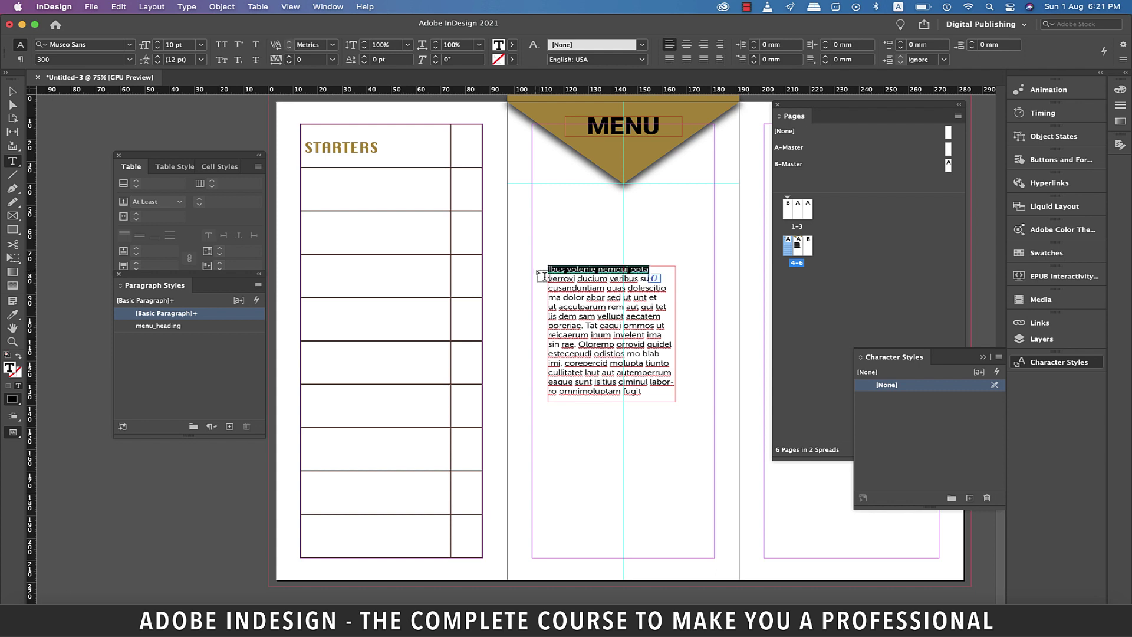
pyautogui.click(332, 181)
pyautogui.press('super+v')
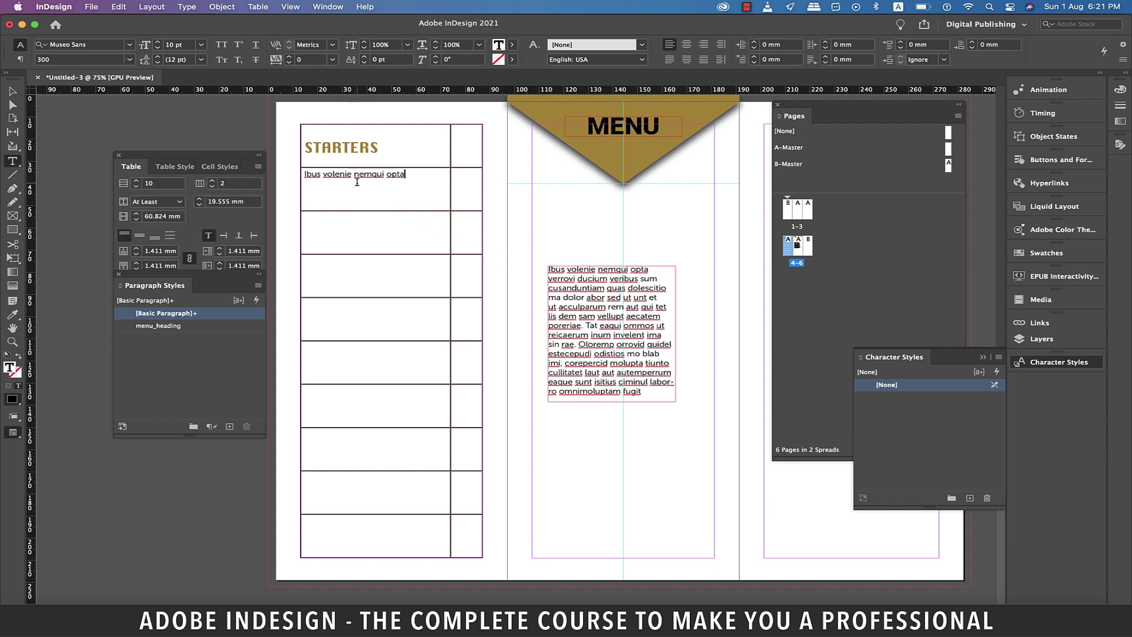
# Set the pasted dish name in all capitals with Roboto Medium.
pyautogui.moveTo(406, 175); pyautogui.dragTo(305, 175)
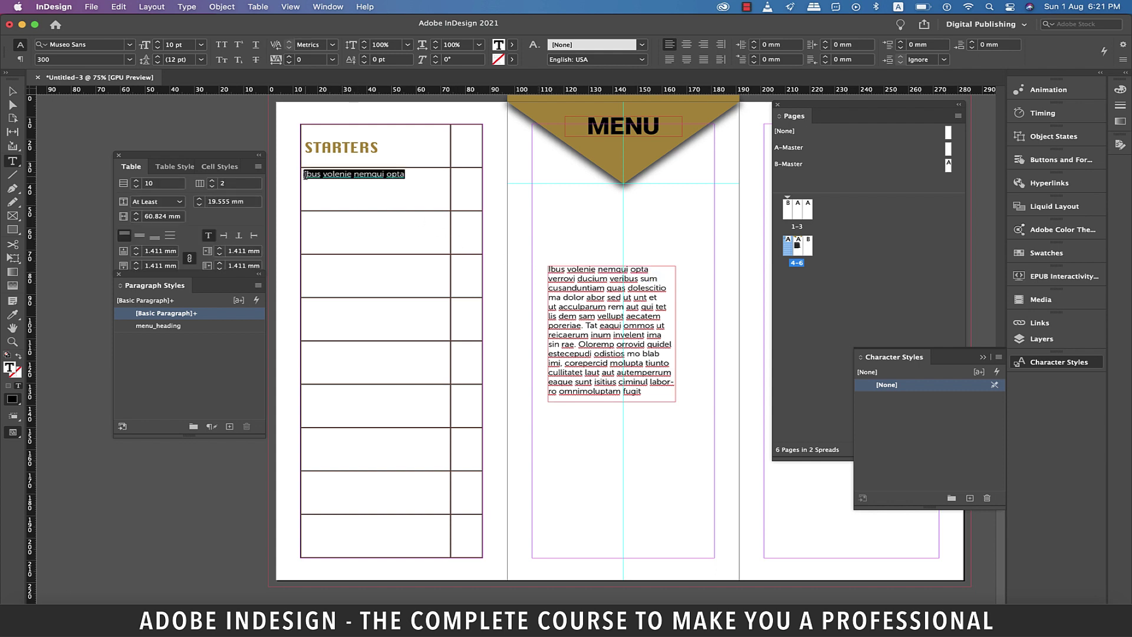
pyautogui.click(222, 45)
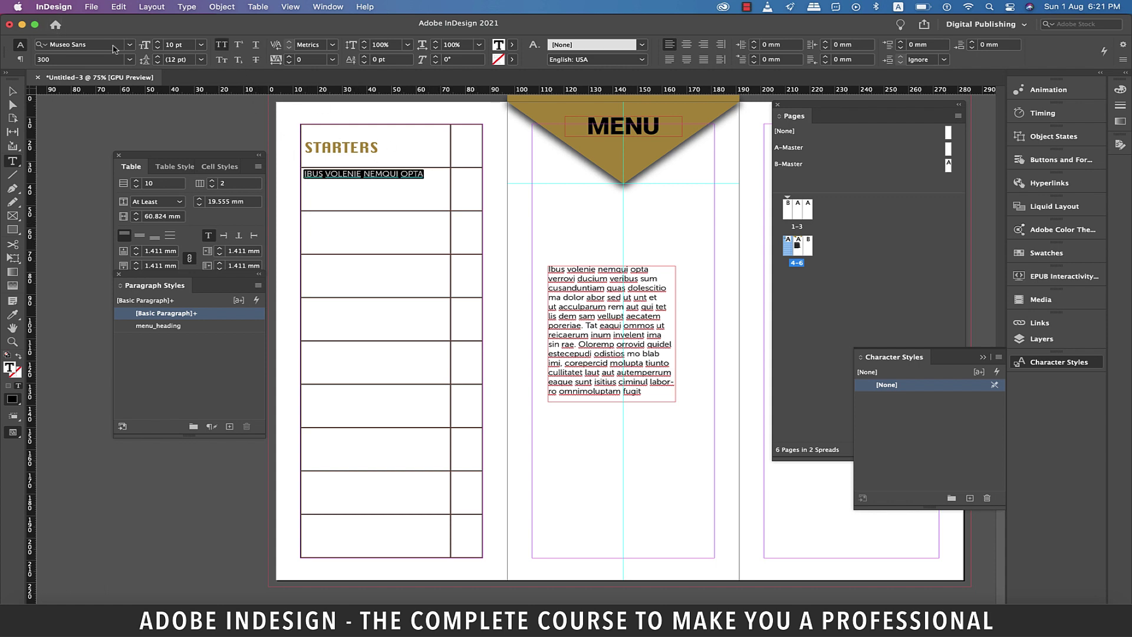
pyautogui.click(113, 45)
pyautogui.write('Roboto')
pyautogui.click(163, 259)
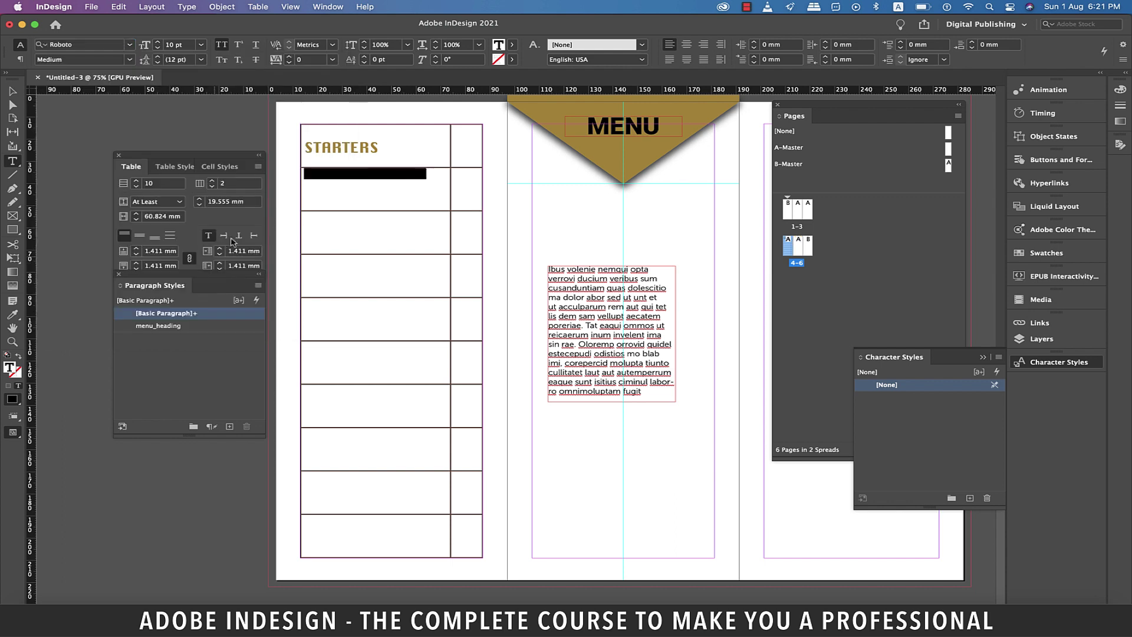
pyautogui.click(379, 186)
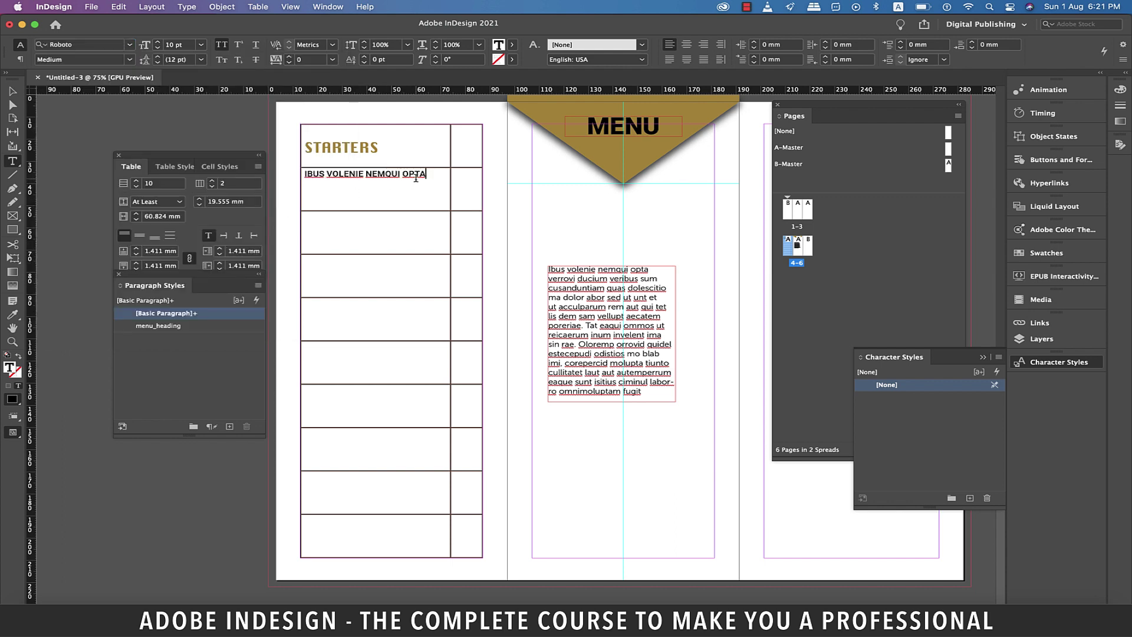
pyautogui.tripleClick(306, 175)
# Save the item name's formatting as a new paragraph style named item_heading.
pyautogui.click(229, 426)
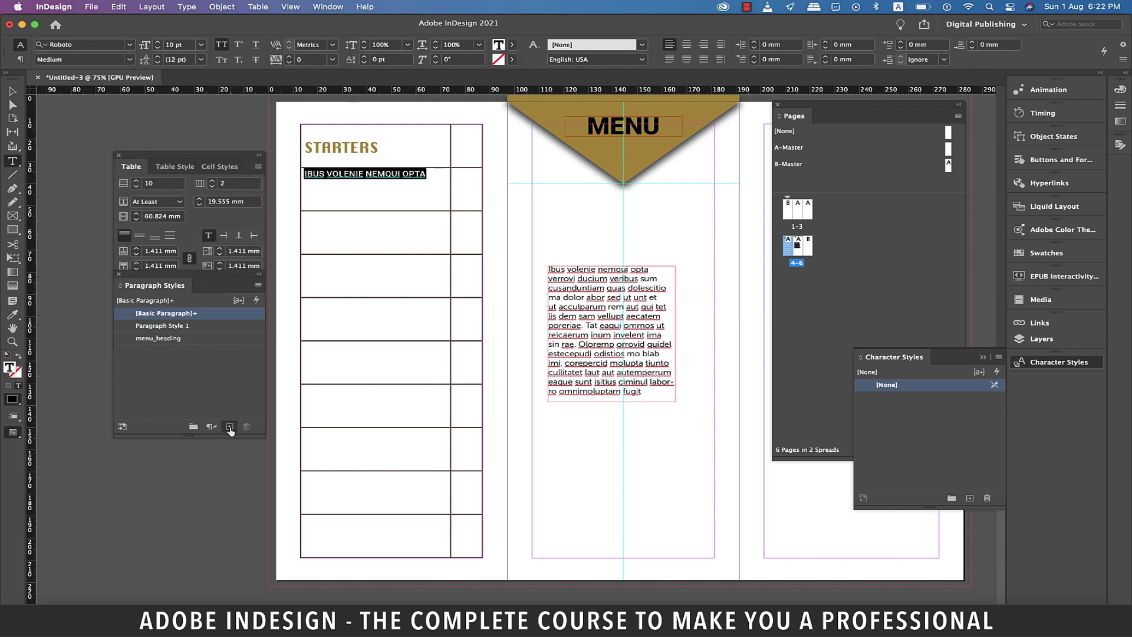
pyautogui.click(183, 329)
pyautogui.click(183, 329)
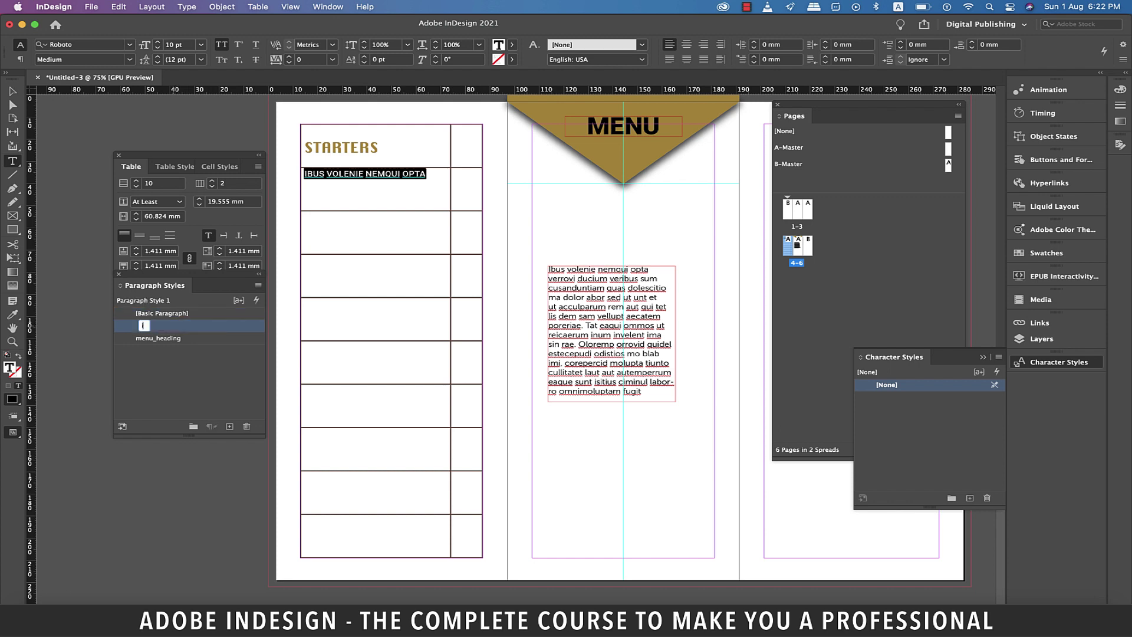
pyautogui.write('item_heading')
pyautogui.press('Return')
# Copy some placeholder body text and paste it as a description under the item name.
pyautogui.moveTo(611, 278); pyautogui.dragTo(618, 298)
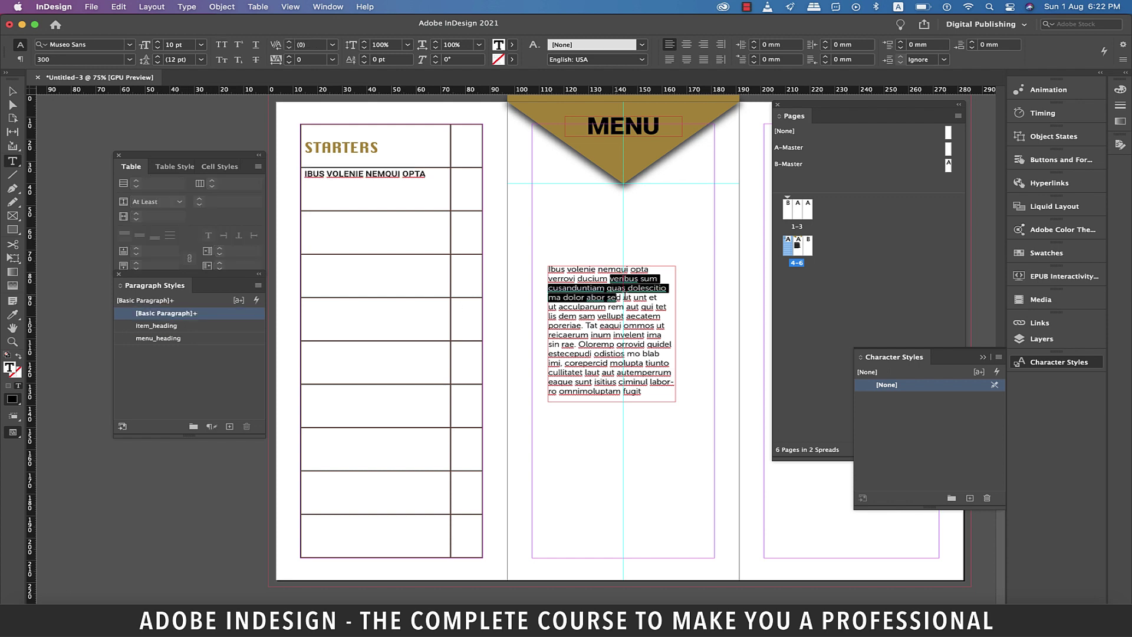
pyautogui.press('super+c')
pyautogui.press('super+v')
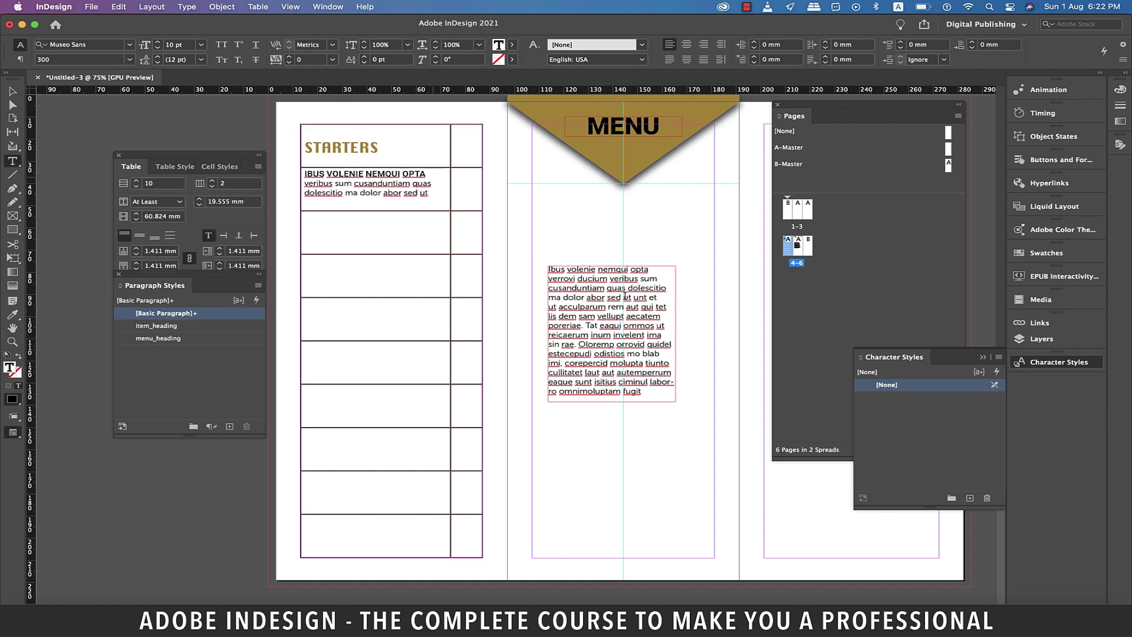
pyautogui.tripleClick(436, 194)
pyautogui.scroll(1, 436, 195)
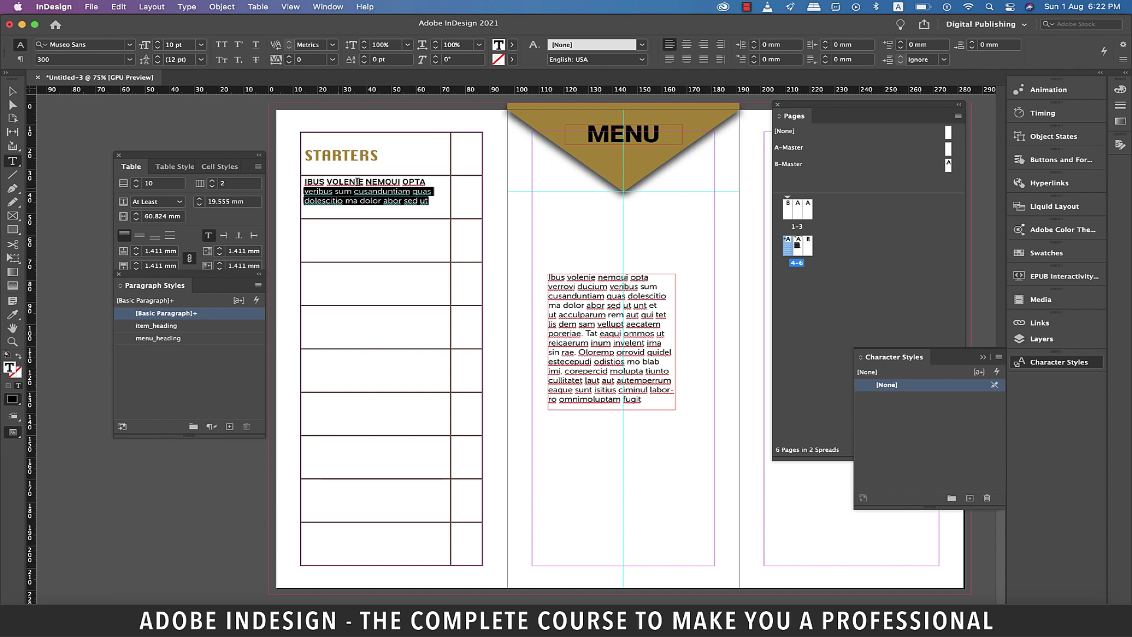
pyautogui.scroll(1, 335, 179)
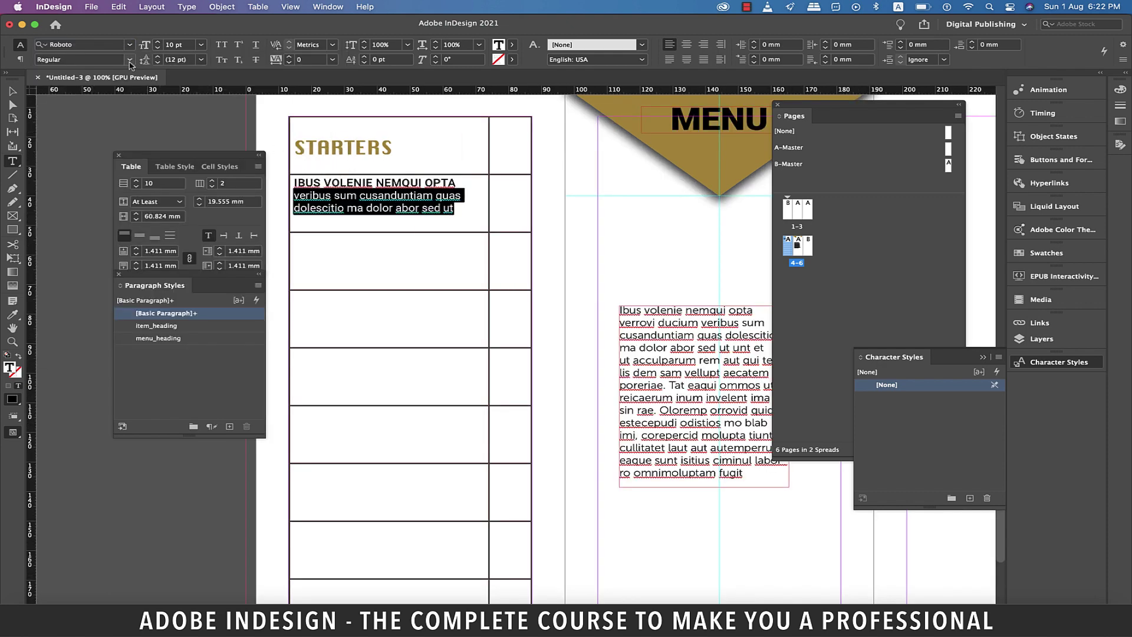
pyautogui.moveTo(452, 222); pyautogui.dragTo(295, 196)
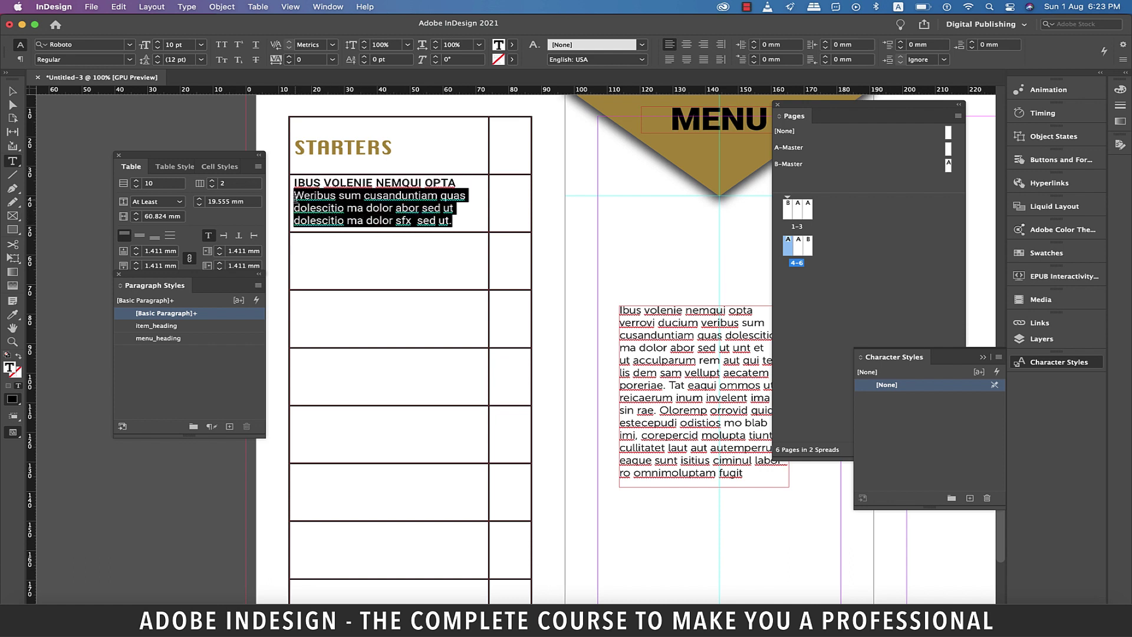
# Colour the description gold using the Eyedropper on the triangle banner.
pyautogui.click(12, 314)
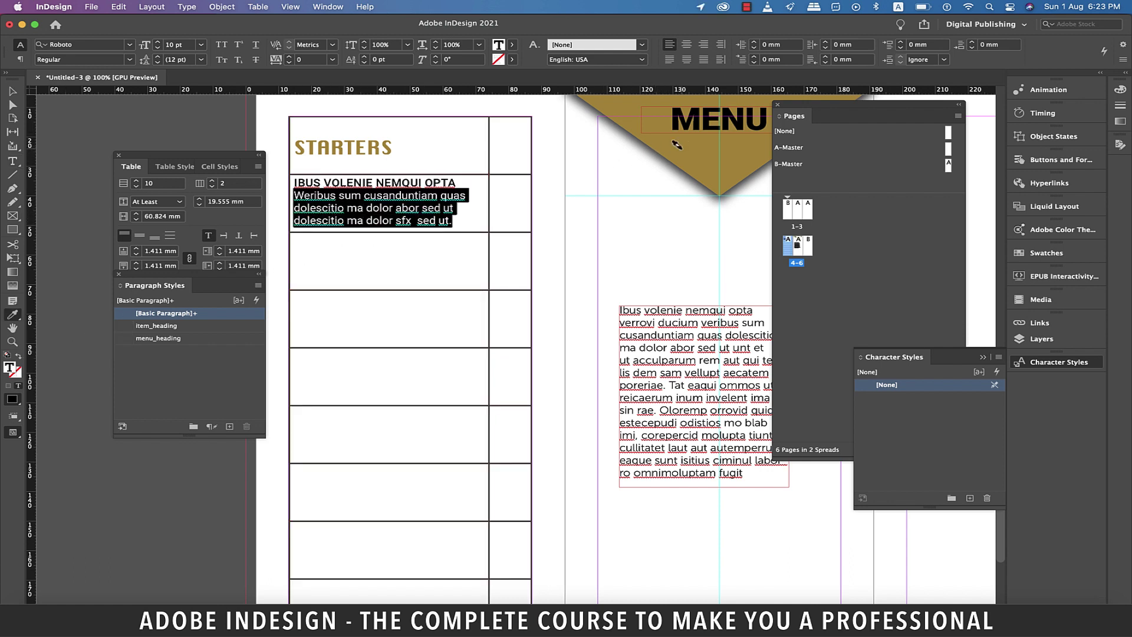
pyautogui.click(677, 145)
pyautogui.click(12, 92)
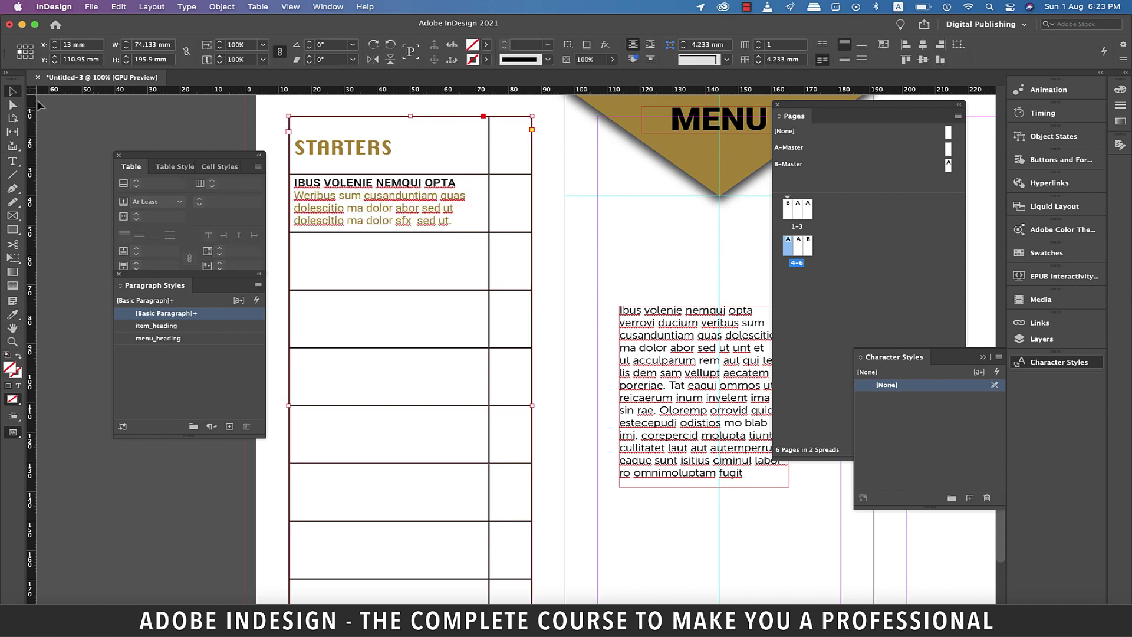
pyautogui.doubleClick(293, 185)
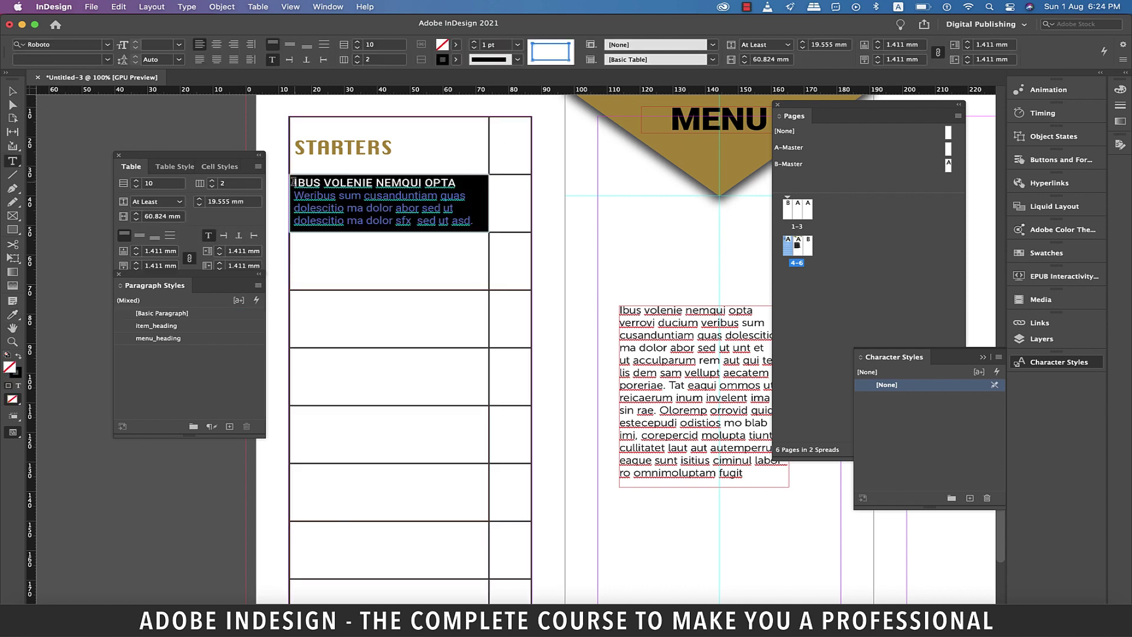
# Paste the copied menu item into each of the remaining empty table rows.
pyautogui.click(383, 255)
pyautogui.press('cmd+v')
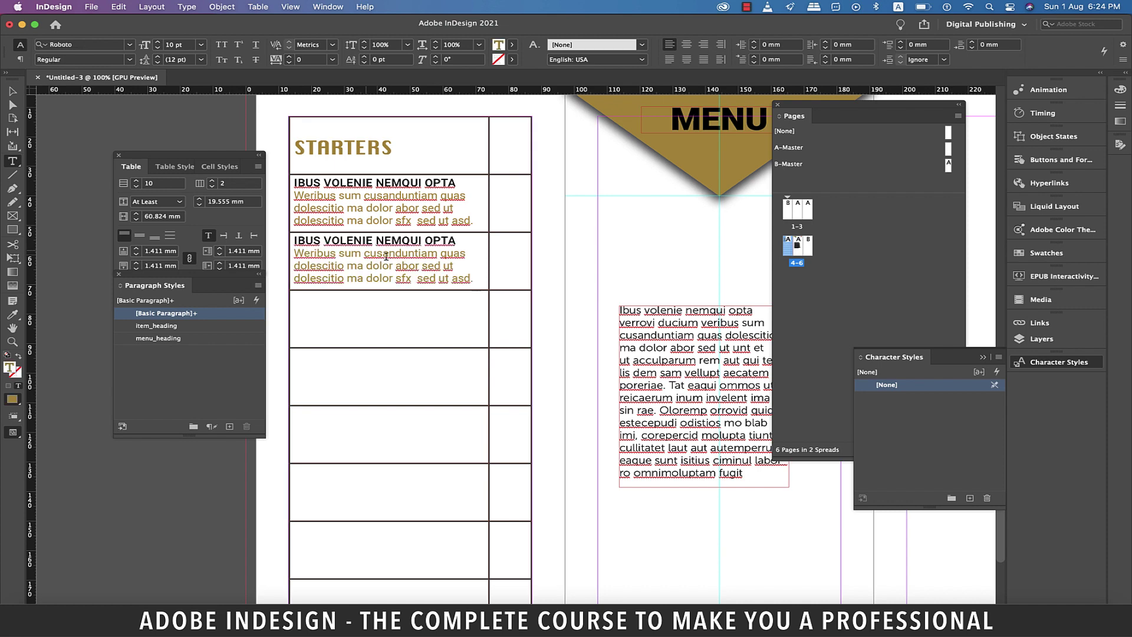
pyautogui.click(373, 298)
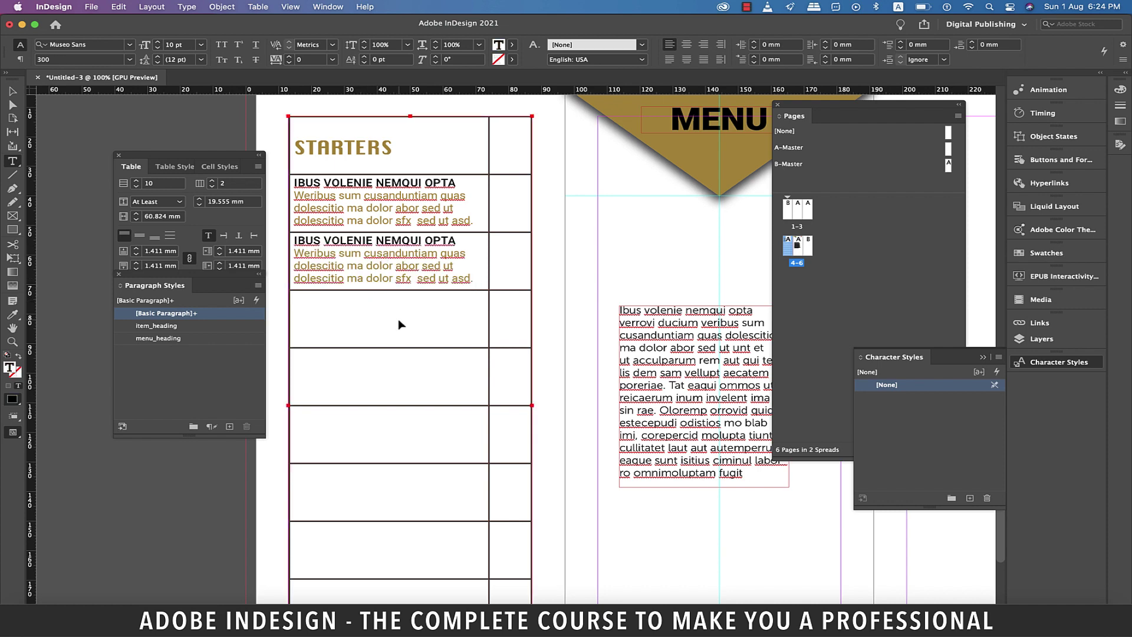
pyautogui.press('super+v')
pyautogui.click(398, 370)
pyautogui.press('super+v')
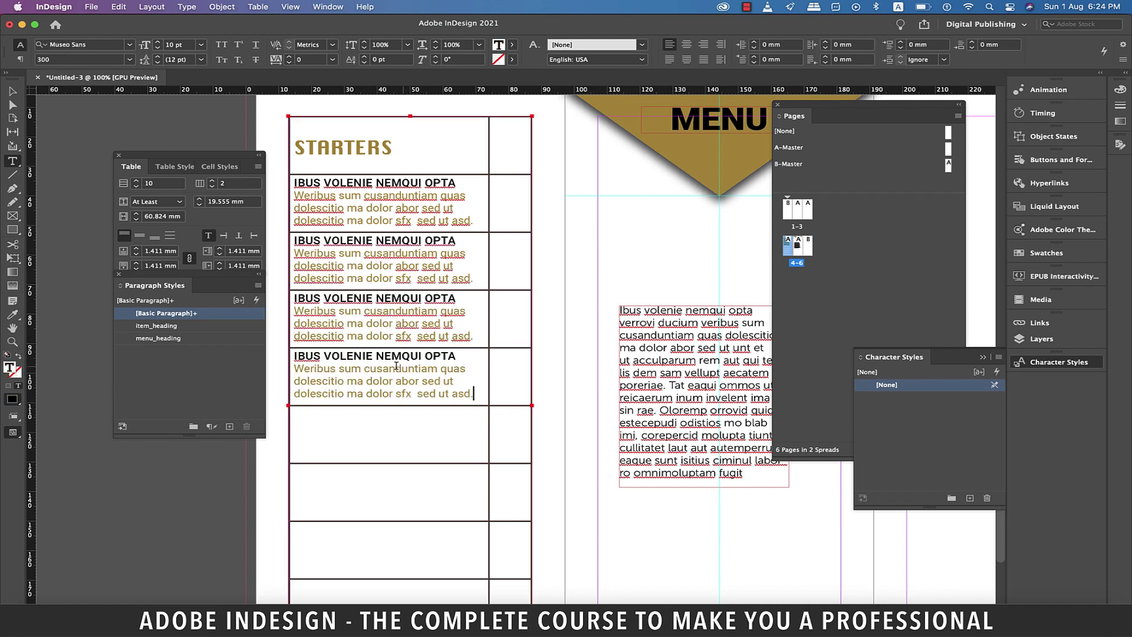
pyautogui.scroll(-5, 397, 372)
pyautogui.click(388, 321)
pyautogui.press('super+v')
pyautogui.click(383, 348)
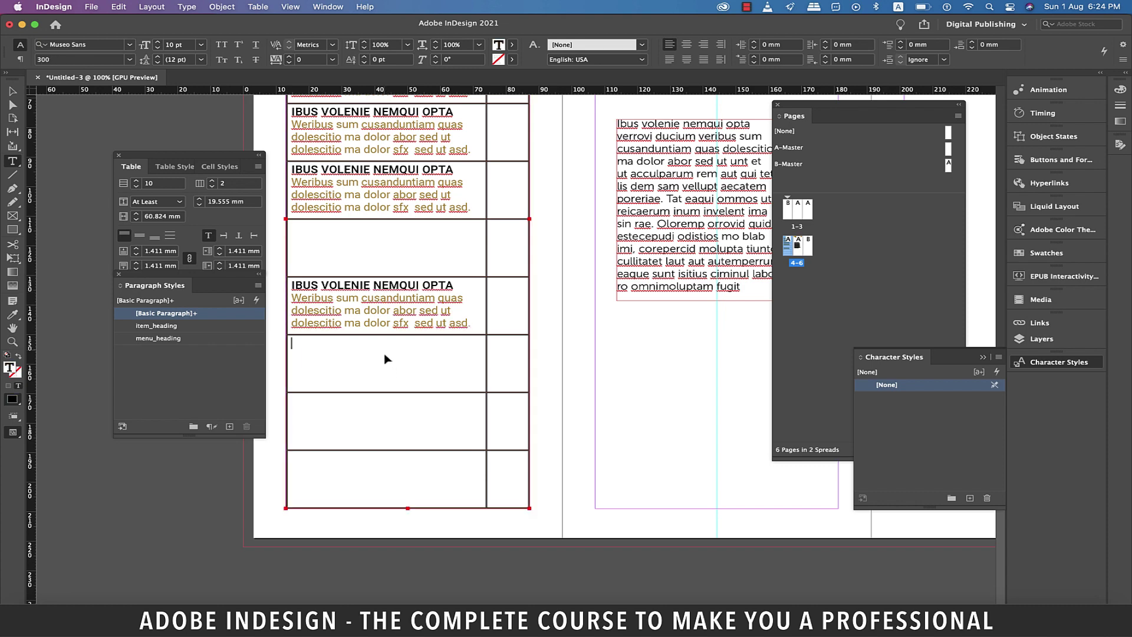
pyautogui.write('IBUS VOLENIE NEMQUI OPTA Weribus sum cusanduntiam quas dolescitio ma dolor abor sed ut dolescitio ma dolor sfx  sed ut asd.')
pyautogui.click(382, 422)
pyautogui.write('IBUS VOLENIE NEMQUI OPTA Weribus sum cusanduntiam quas dolescitio ma dolor abor sed ut dolescitio ma dolor sfx sed ut asd.')
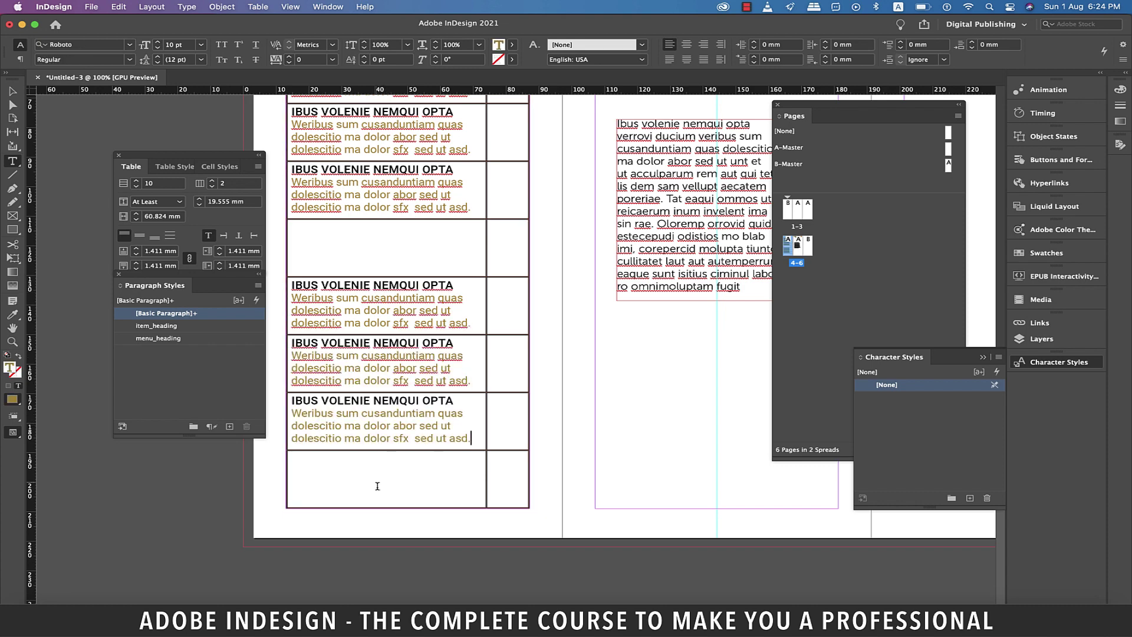
pyautogui.click(380, 485)
pyautogui.write('IBUS VOLENIE NEMQUI OPTA Weribus sum cusanduntiam quas dolescitio ma dolor abor sed ut dolescitio ma dolor sfx sed ut asd.')
pyautogui.scroll(5, 388, 358)
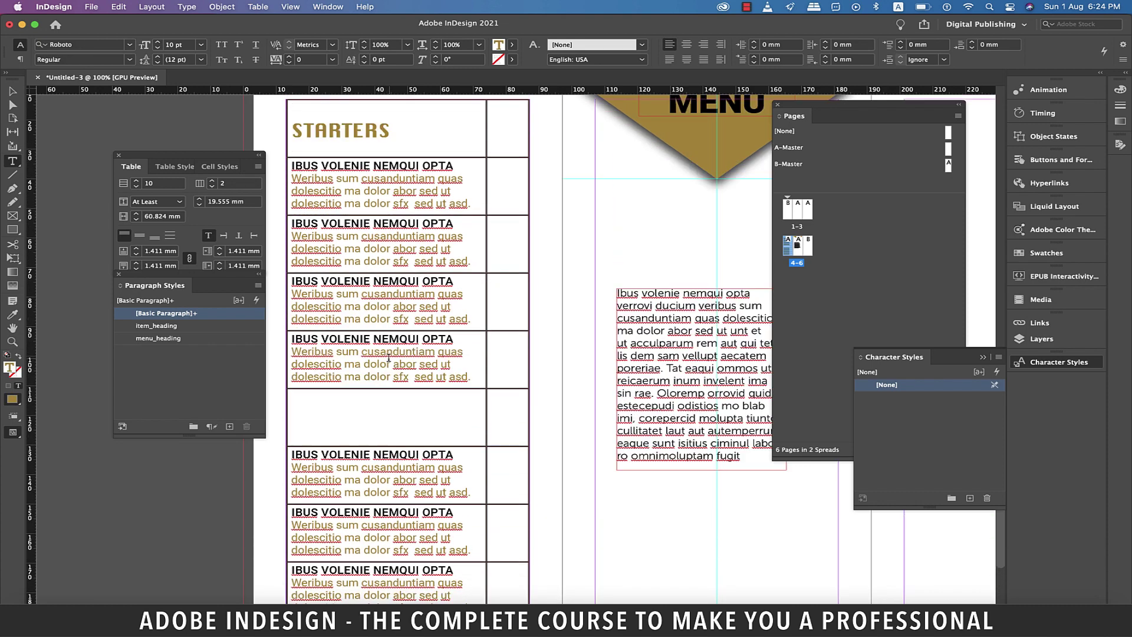
# Copy the STARTERS heading into an empty row, centre it vertically and retype it as BARBECUE.
pyautogui.moveTo(391, 137); pyautogui.dragTo(291, 132)
pyautogui.press('super+c')
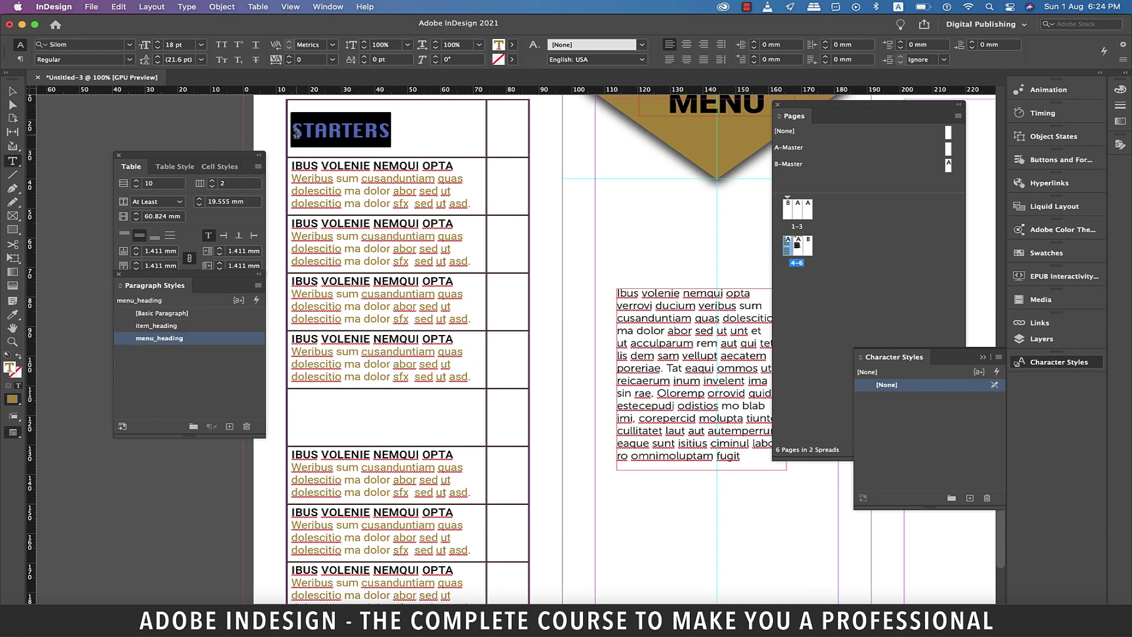
pyautogui.click(384, 417)
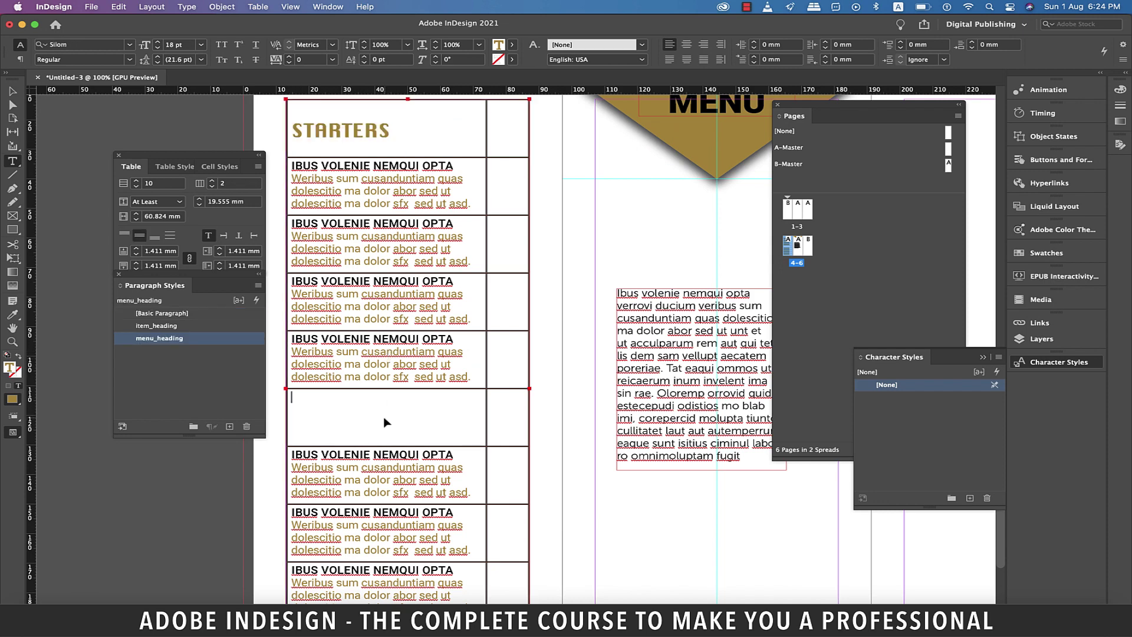
pyautogui.press('super+v')
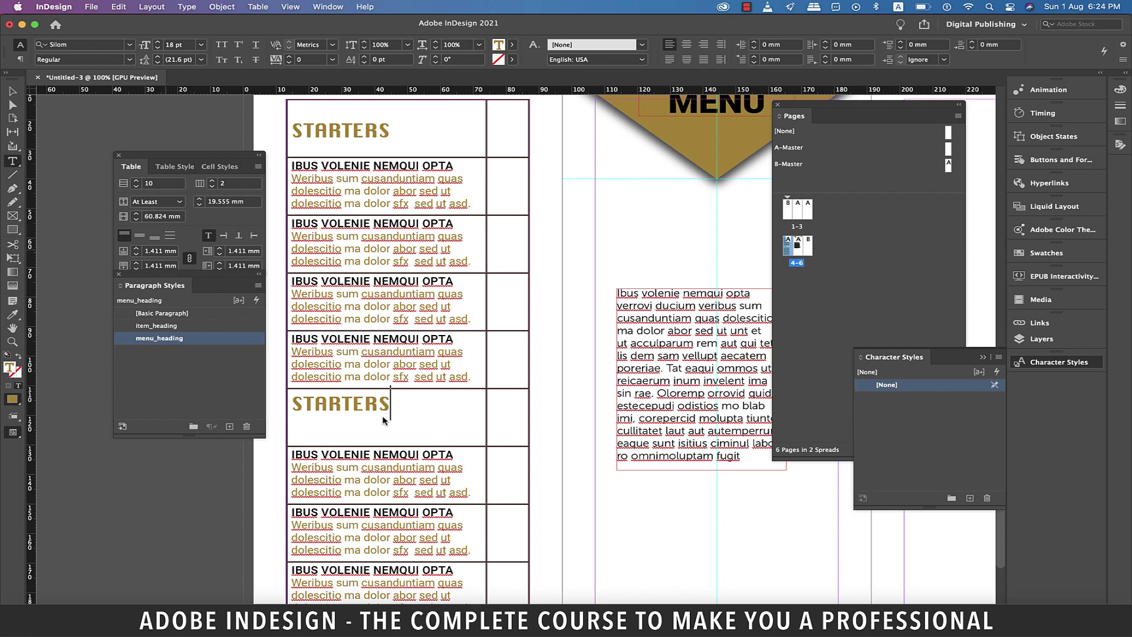
pyautogui.click(140, 236)
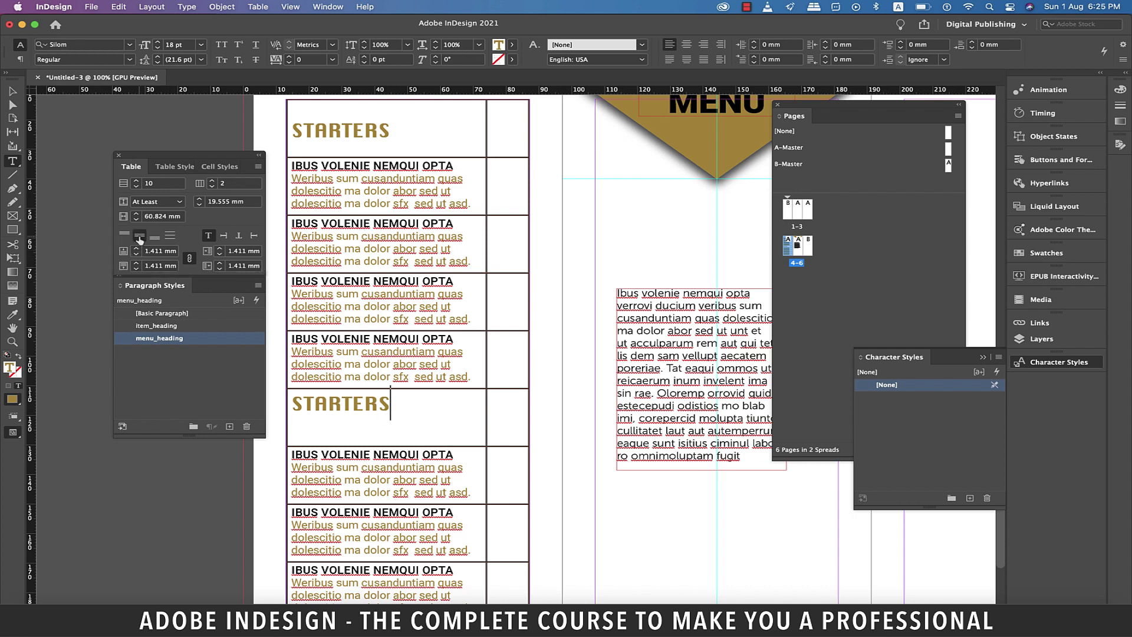
pyautogui.doubleClick(392, 419)
pyautogui.write('BARBECUE')
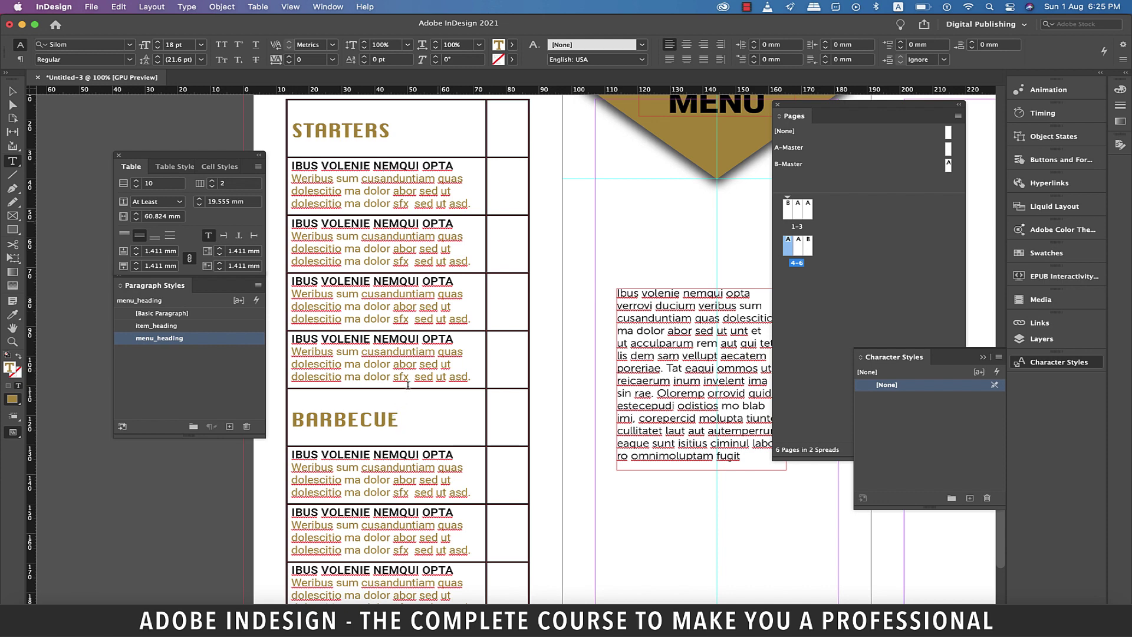
pyautogui.click(510, 182)
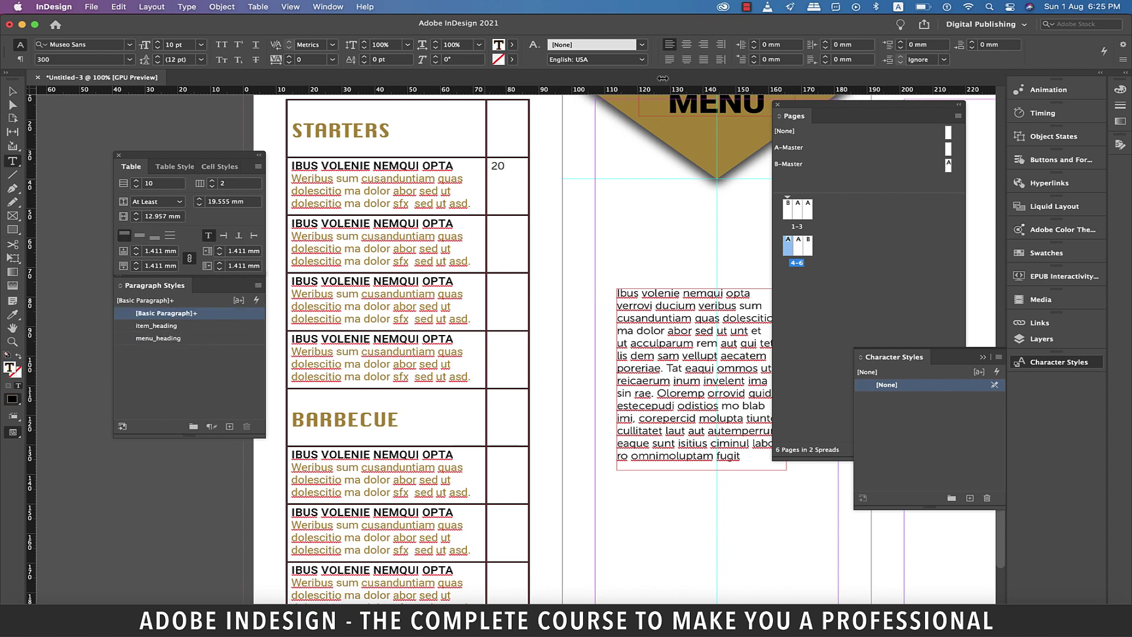
# Right-align the price 20 in Roboto Medium and start entering the next price.
pyautogui.press('super+a')
pyautogui.click(703, 44)
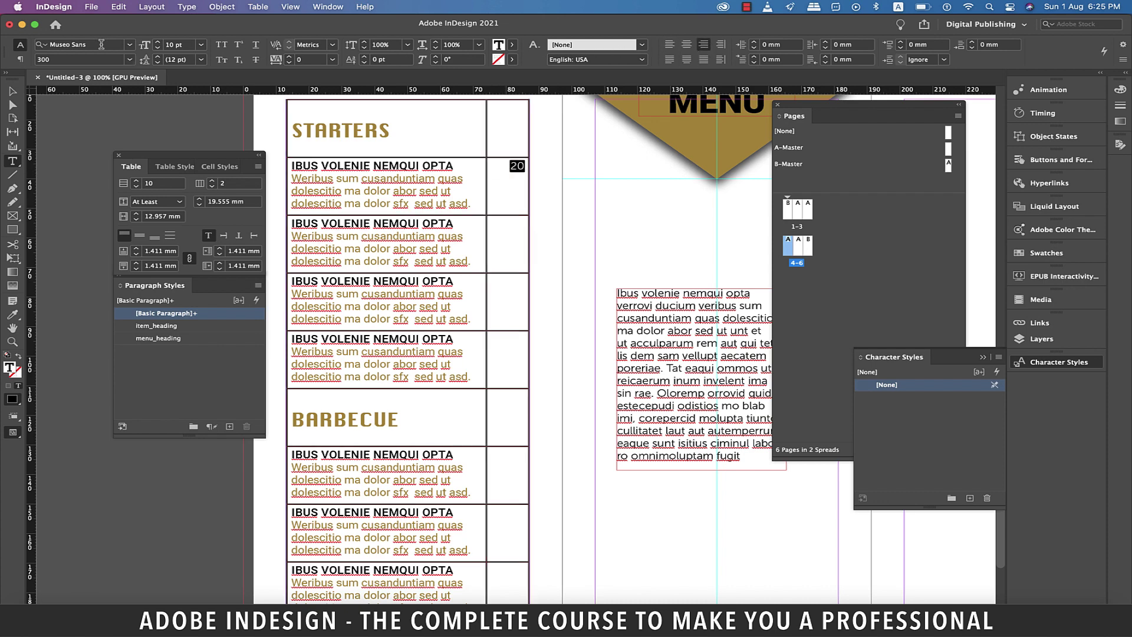
pyautogui.click(102, 44)
pyautogui.write('Roboto')
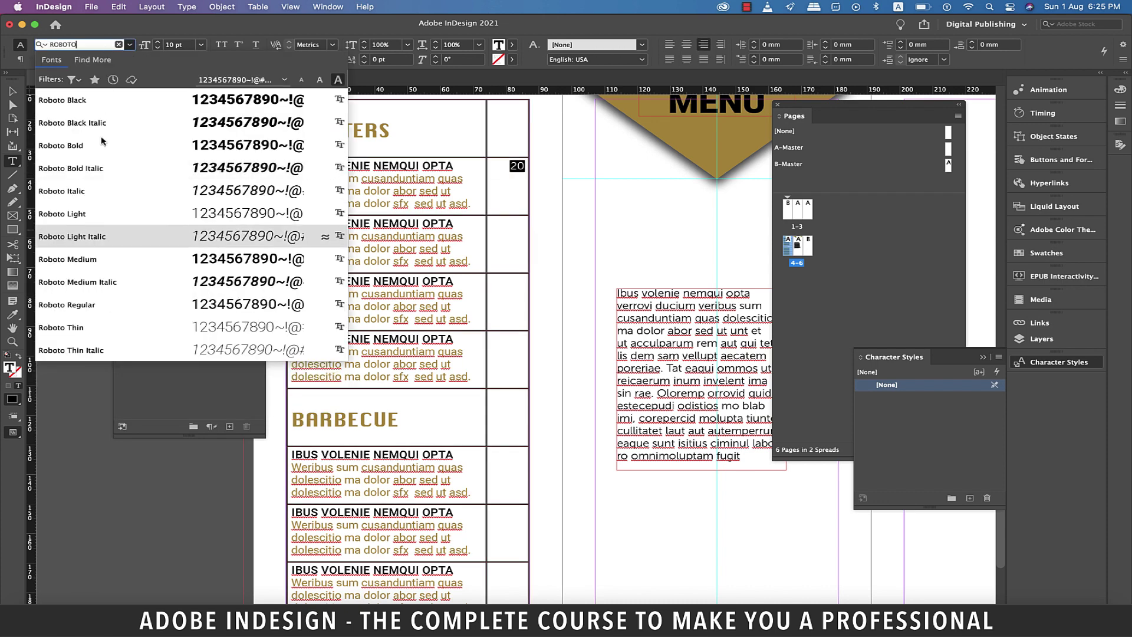
pyautogui.click(105, 260)
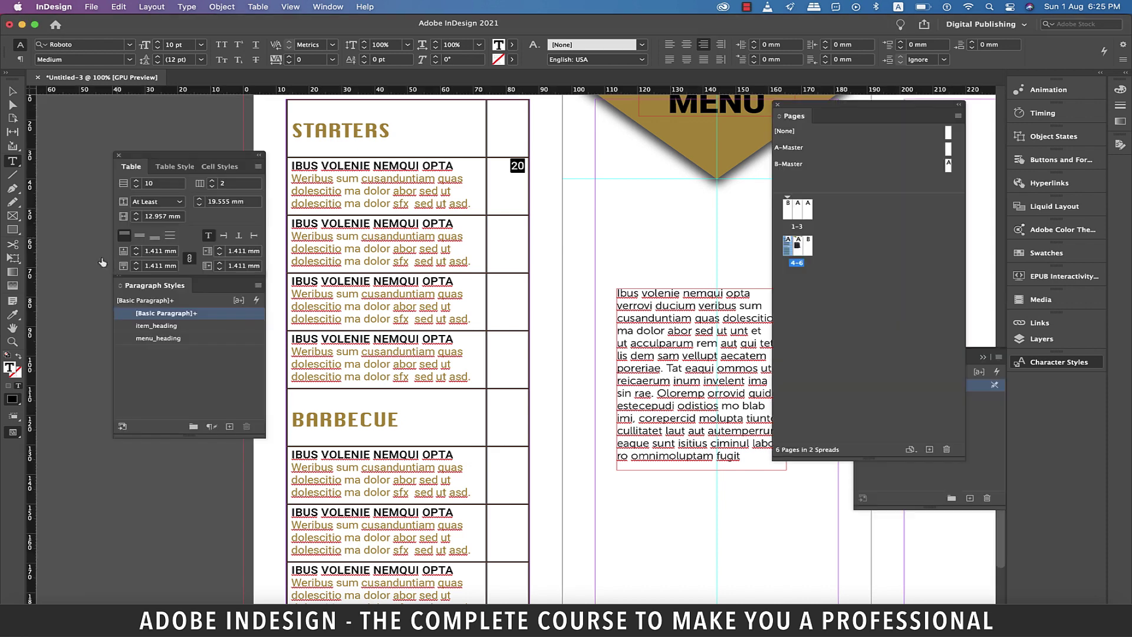
pyautogui.press('Down')
pyautogui.write('1')
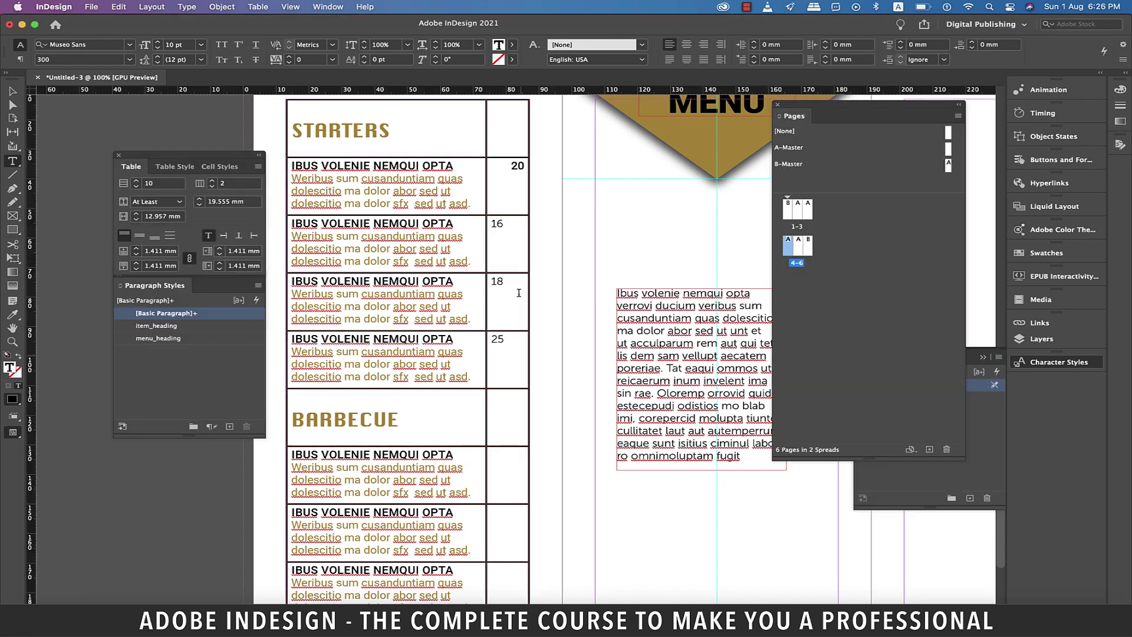
# Save the price 20's formatting as a paragraph style named price.
pyautogui.moveTo(525, 167); pyautogui.dragTo(510, 166)
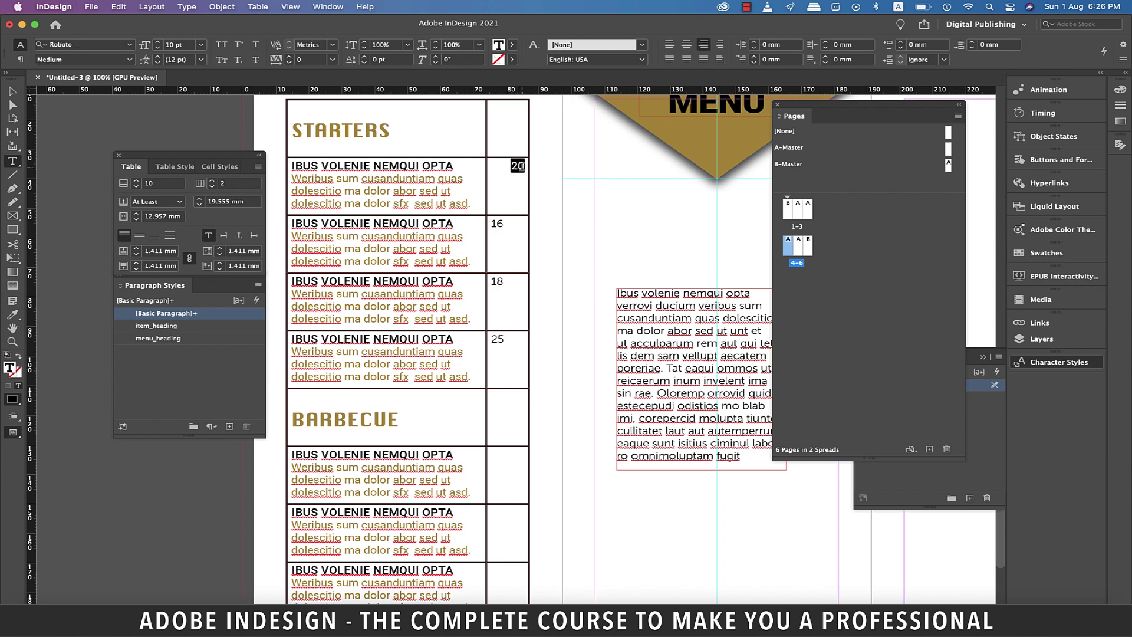
pyautogui.click(230, 425)
pyautogui.click(194, 328)
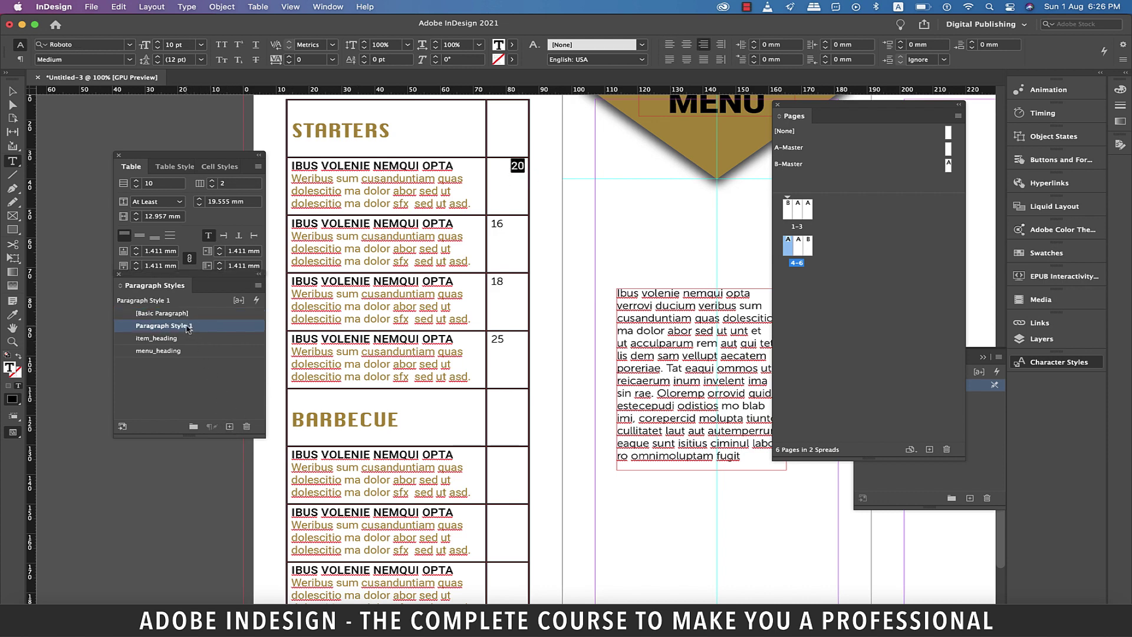
pyautogui.click(186, 326)
pyautogui.write('price')
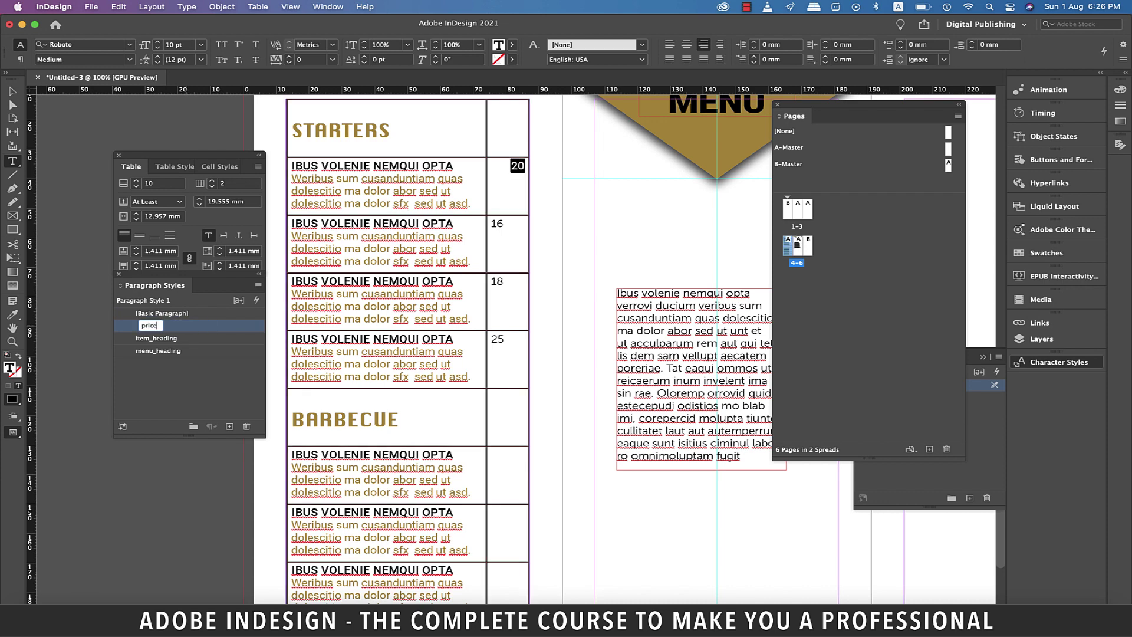
pyautogui.press('Return')
# Apply the price style to 16, 18, 25 and paste the four prices into the Barbecue cells.
pyautogui.moveTo(505, 224); pyautogui.dragTo(498, 342)
pyautogui.click(204, 328)
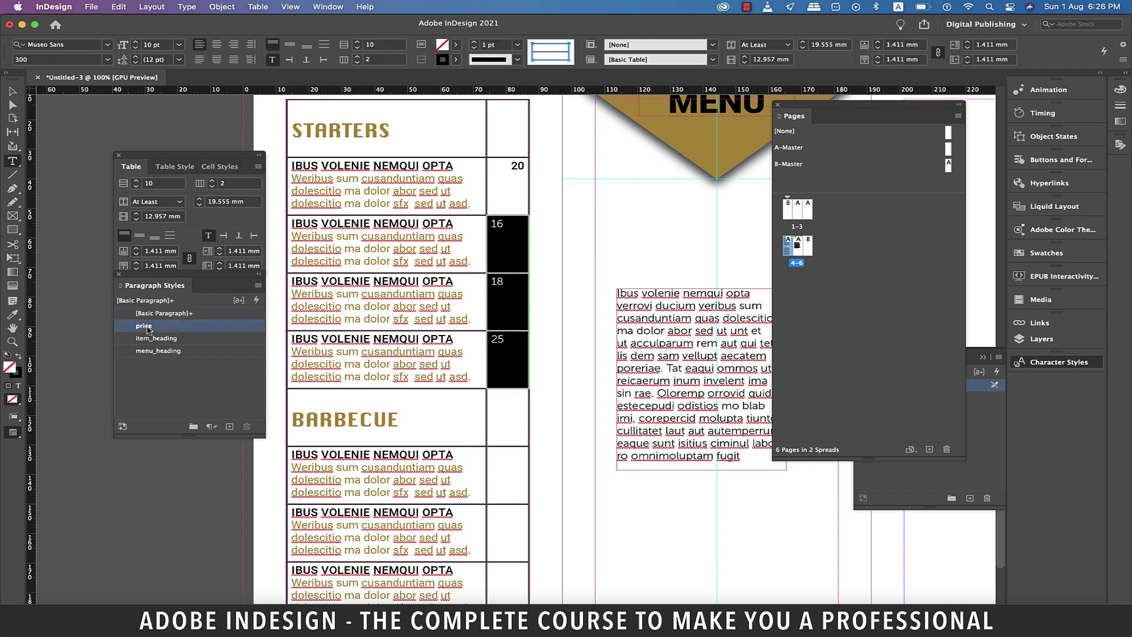
pyautogui.moveTo(512, 174); pyautogui.dragTo(528, 453)
pyautogui.scroll(-5, 527, 320)
pyautogui.write('20 16 18 25')
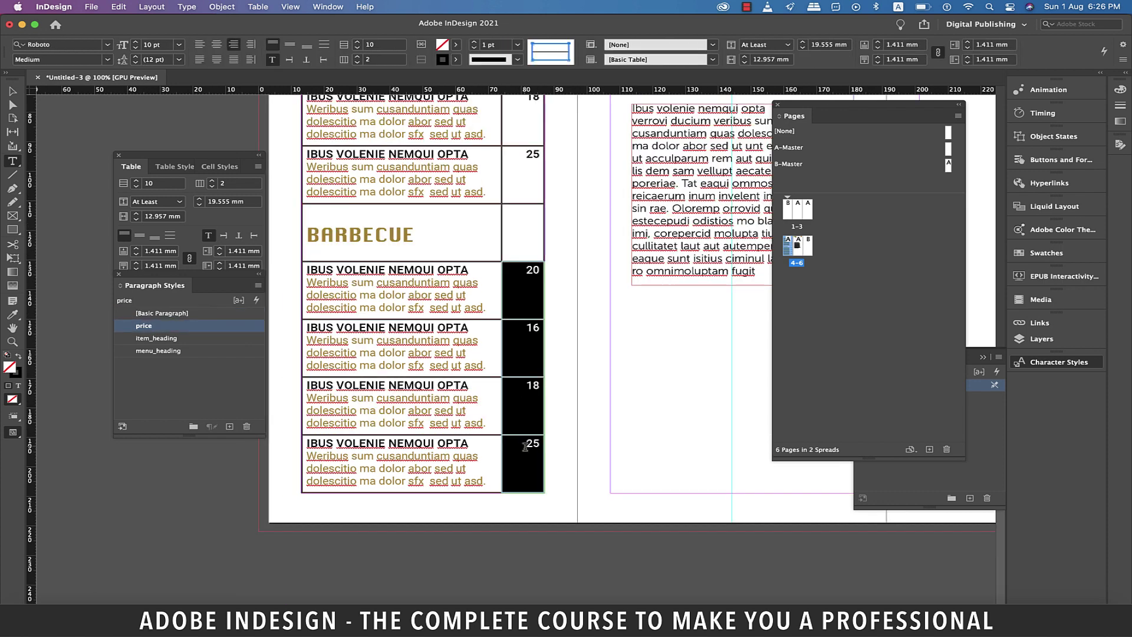
# Set the stroke of every table cell to [None] and preview the table without guides.
pyautogui.click(465, 252)
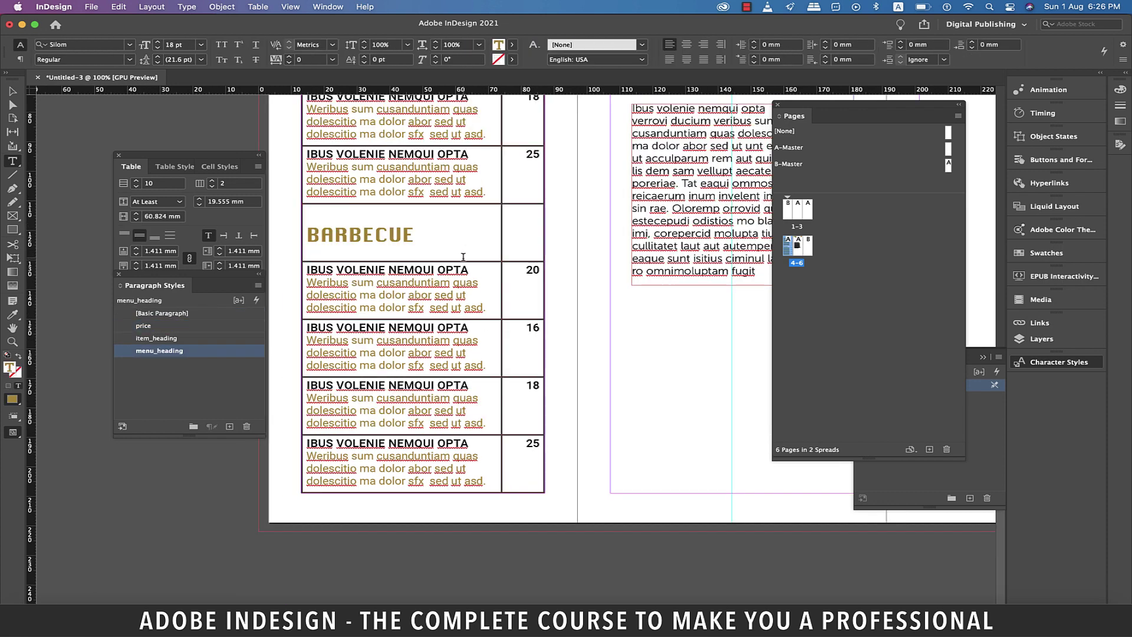
pyautogui.press('cmd+minus')
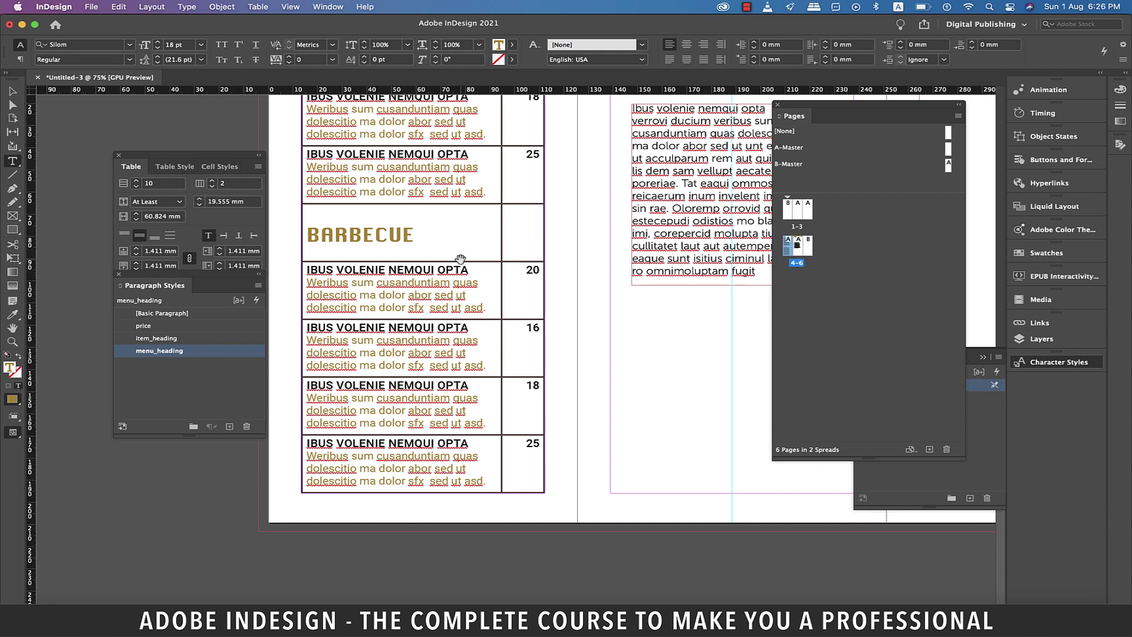
pyautogui.scroll(-2, 460, 260)
pyautogui.moveTo(330, 121); pyautogui.dragTo(455, 511)
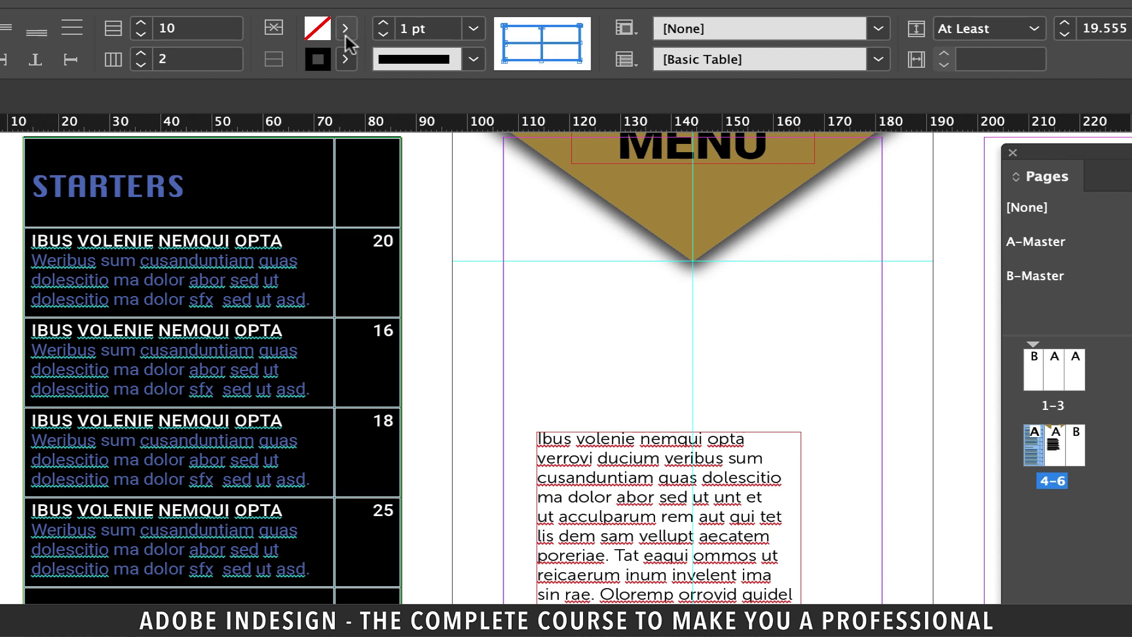
pyautogui.click(346, 59)
pyautogui.click(115, 131)
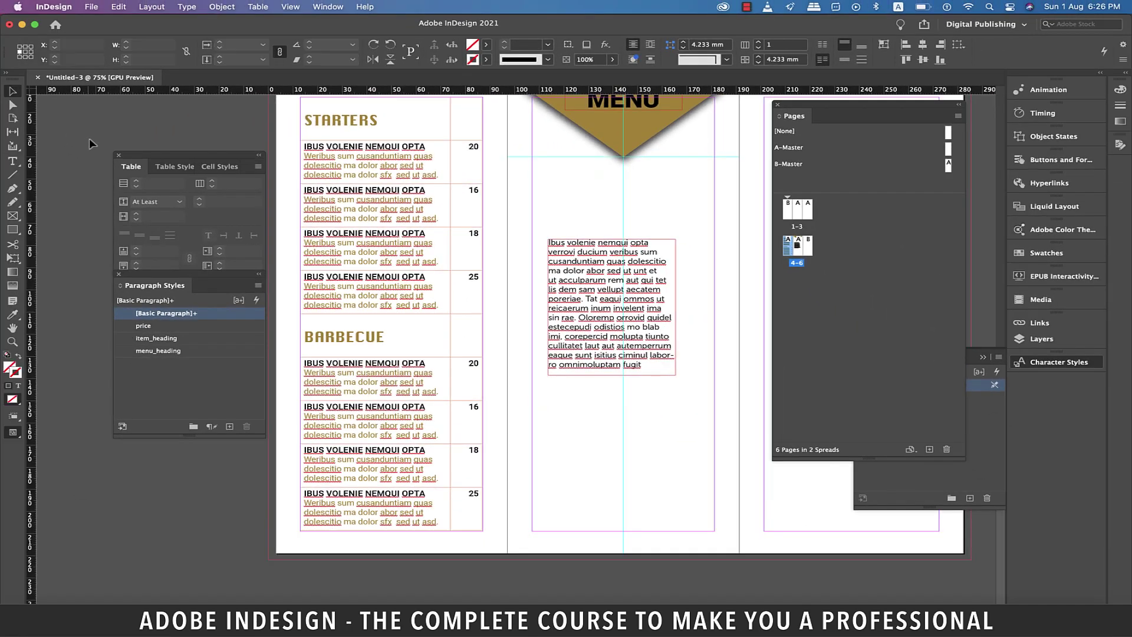
pyautogui.click(417, 587)
pyautogui.press('w')
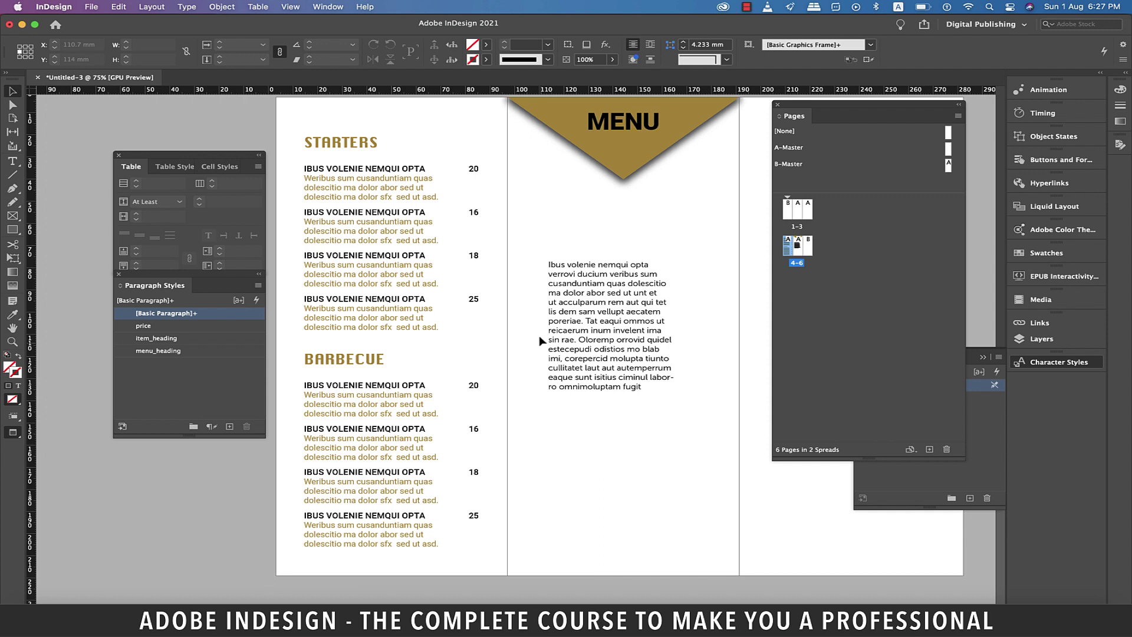
pyautogui.press('w')
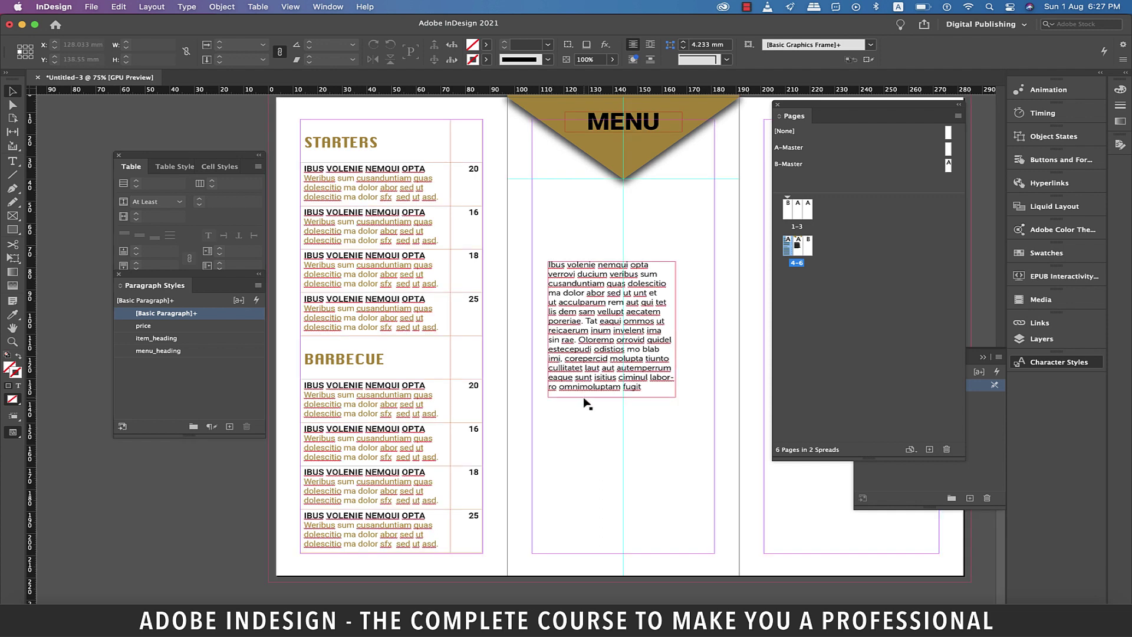
# Delete the placeholder text frame from the middle panel.
pyautogui.click(585, 399)
pyautogui.press('Delete')
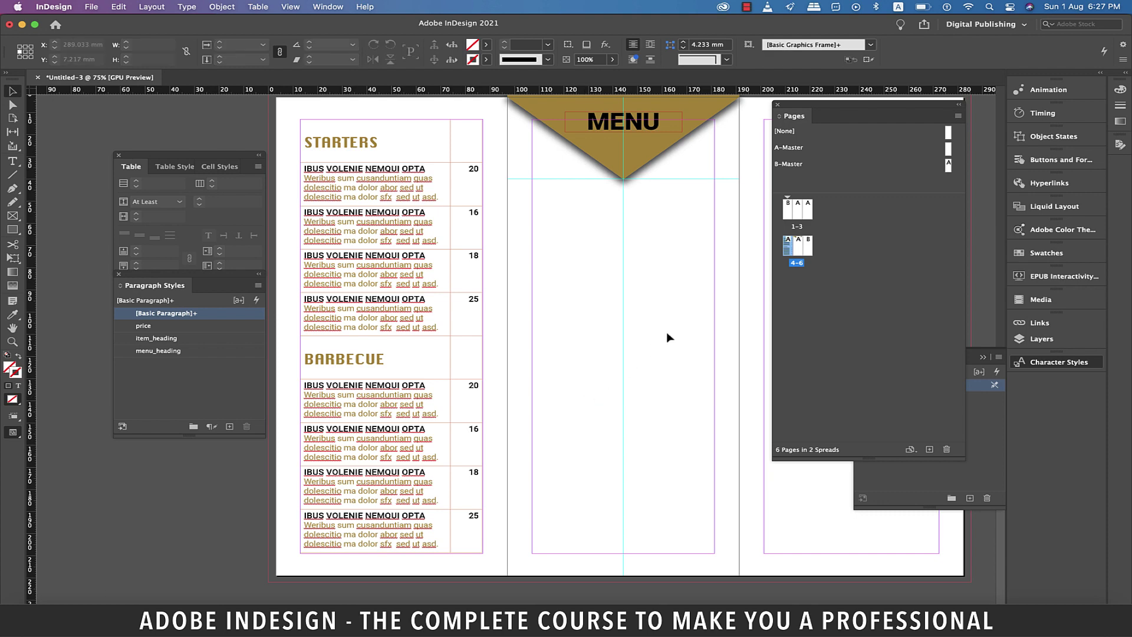
pyautogui.click(958, 105)
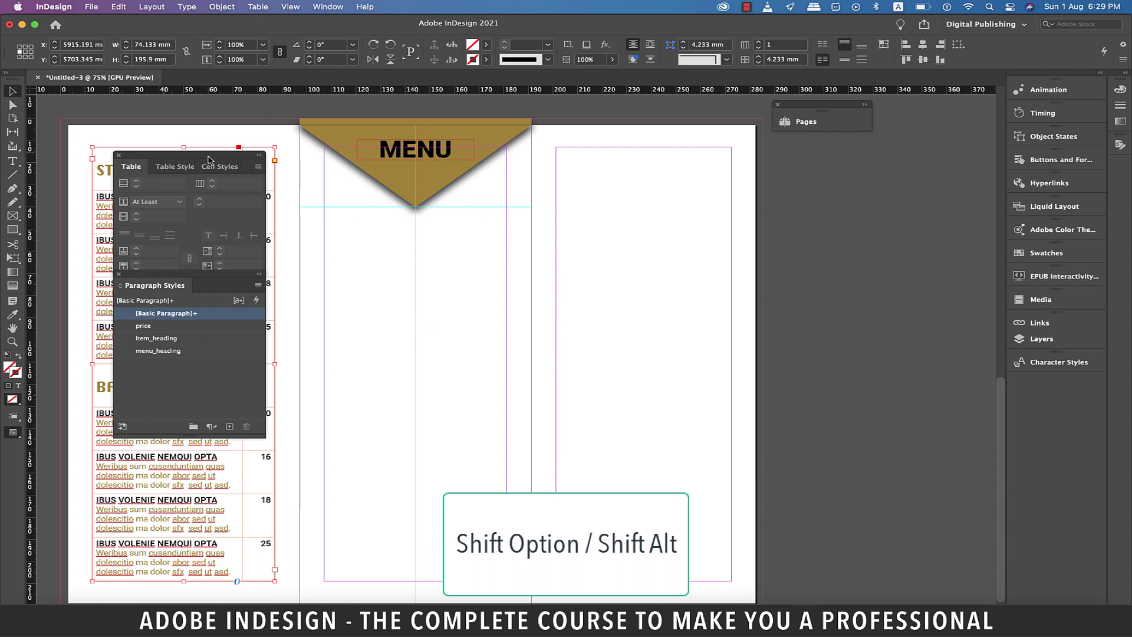
# Duplicate the course table onto the right panel and adjust its frame and item column width.
pyautogui.moveTo(227, 160); pyautogui.dragTo(570, 190)
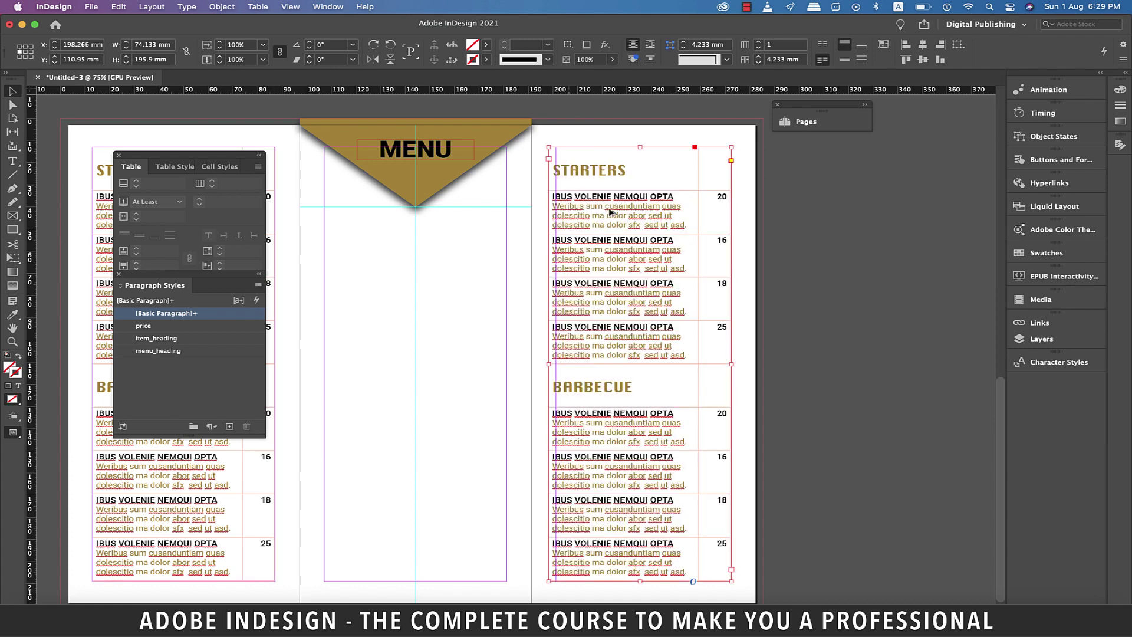
pyautogui.click(858, 346)
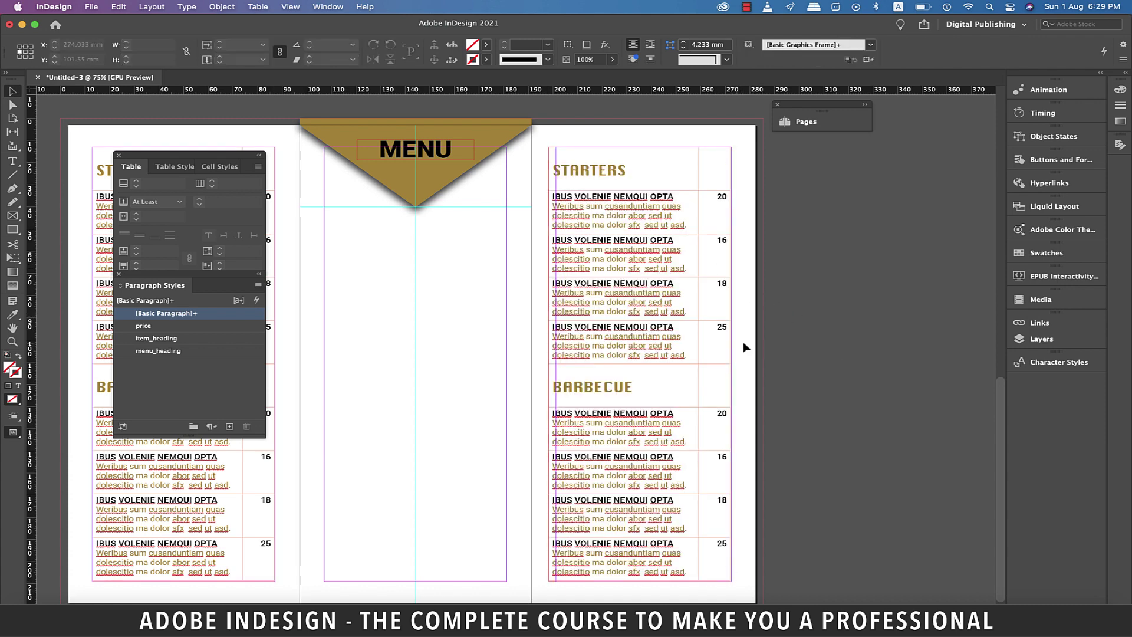
pyautogui.press('super+equal')
pyautogui.moveTo(494, 372); pyautogui.dragTo(495, 373)
pyautogui.scroll(3, 693, 210)
pyautogui.doubleClick(692, 211)
pyautogui.moveTo(693, 211); pyautogui.dragTo(687, 211)
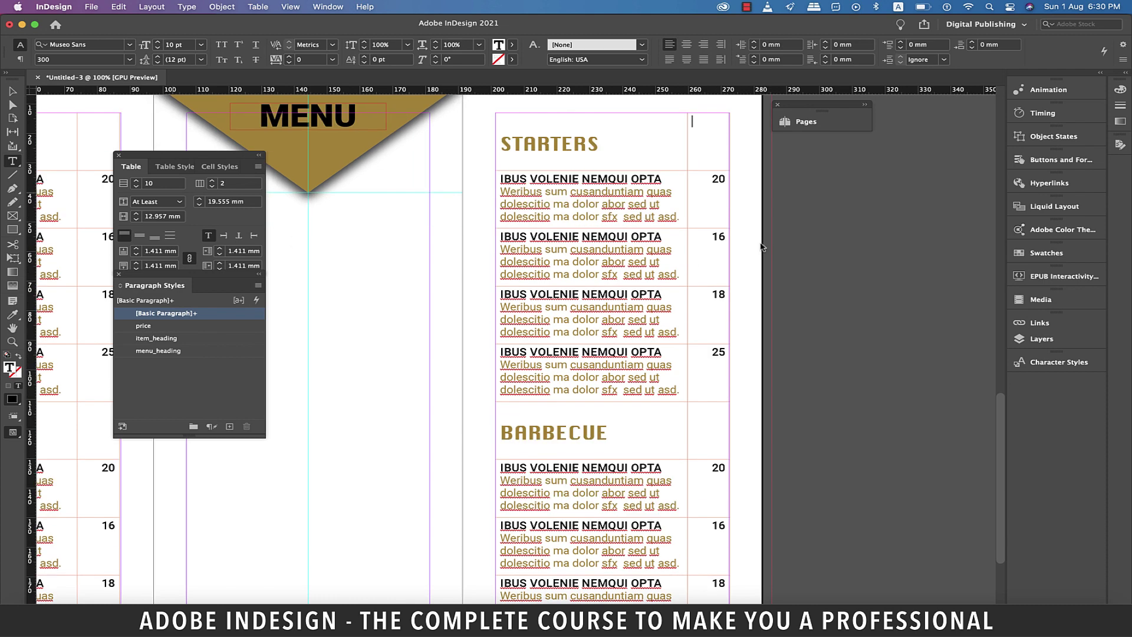
pyautogui.press('Escape')
# Draw an empty rectangle frame covering the middle panel at 75% zoom.
pyautogui.press('super+minus')
pyautogui.scroll(-3, 395, 113)
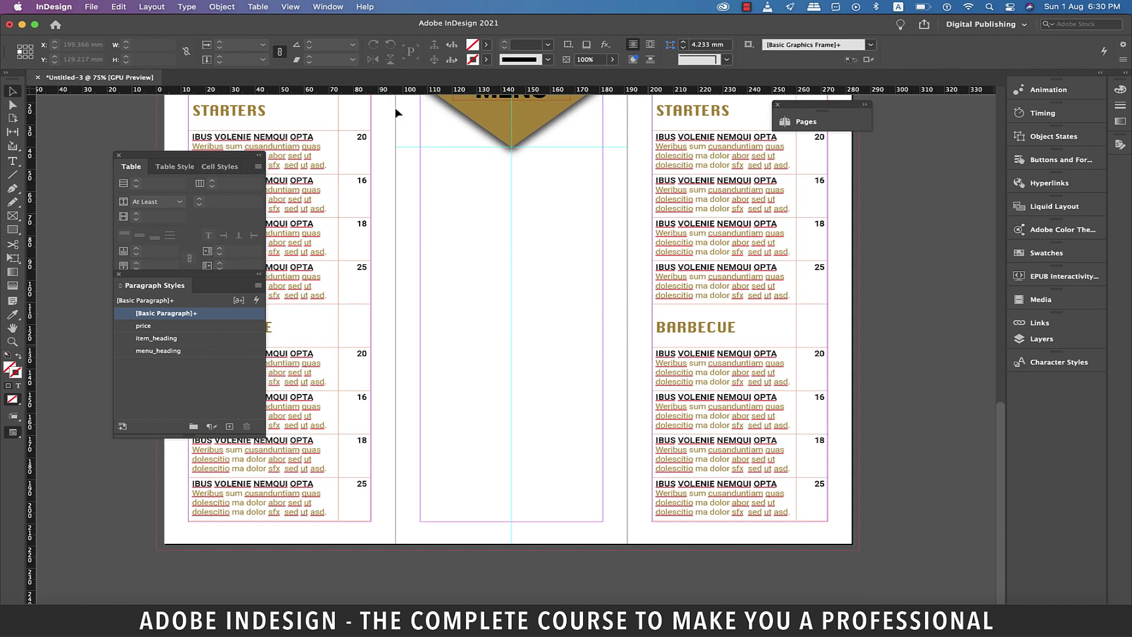
pyautogui.scroll(2, 397, 113)
pyautogui.press('f')
pyautogui.moveTo(395, 109); pyautogui.dragTo(629, 598)
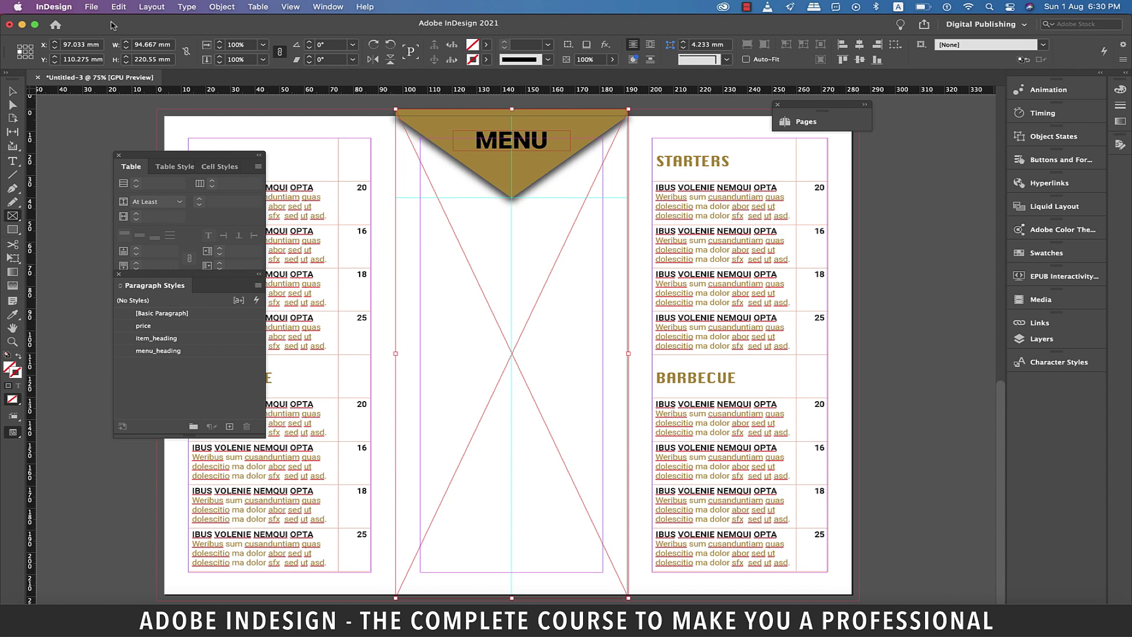
# Place 15.9_3.jpg into the middle frame and send the photo behind the MENU triangle.
pyautogui.click(91, 7)
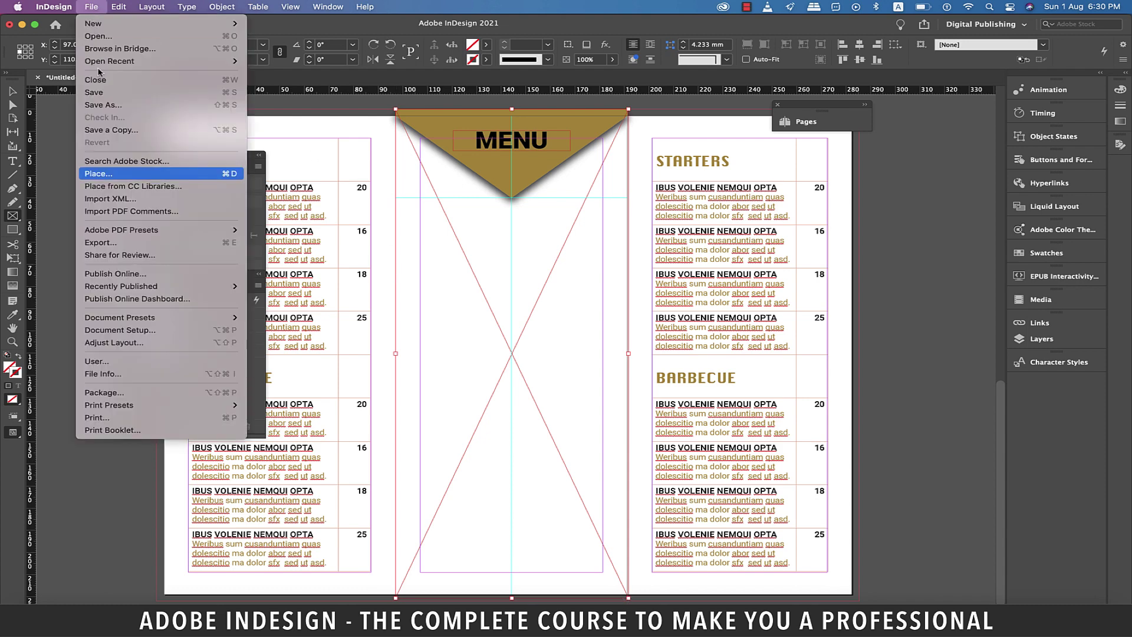
pyautogui.click(111, 177)
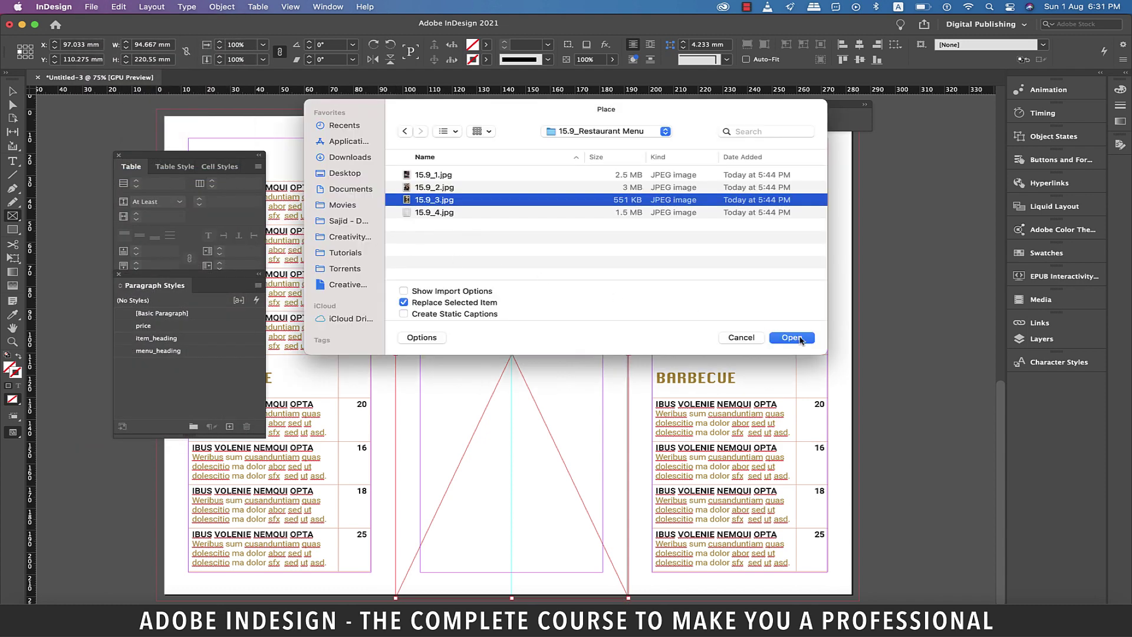
pyautogui.click(798, 337)
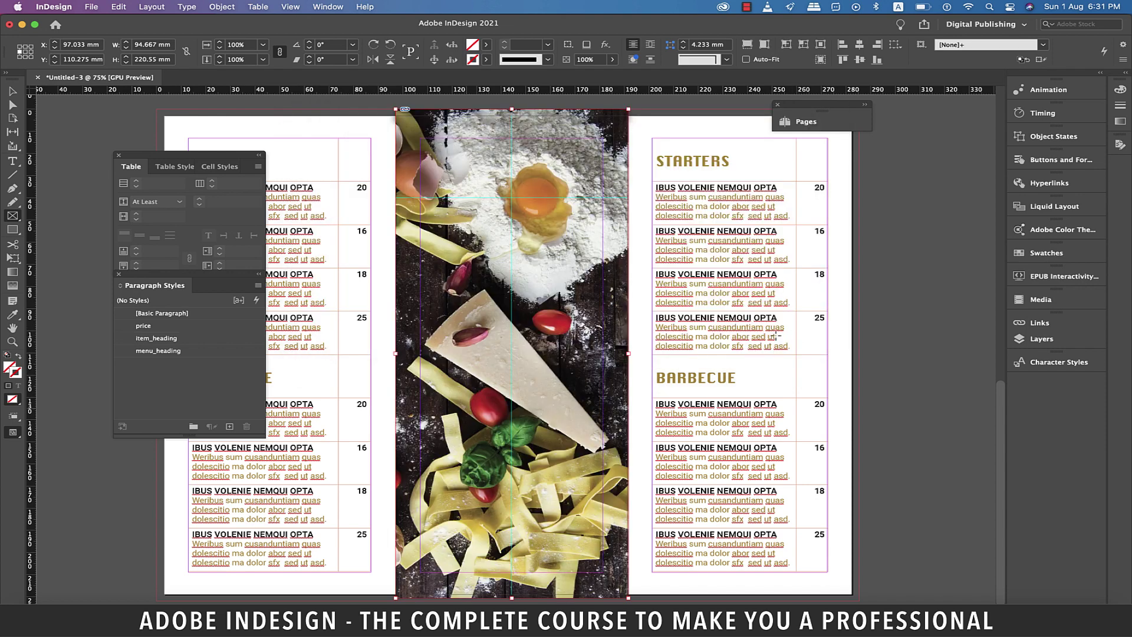
pyautogui.rightClick(776, 335)
pyautogui.moveTo(705, 320)
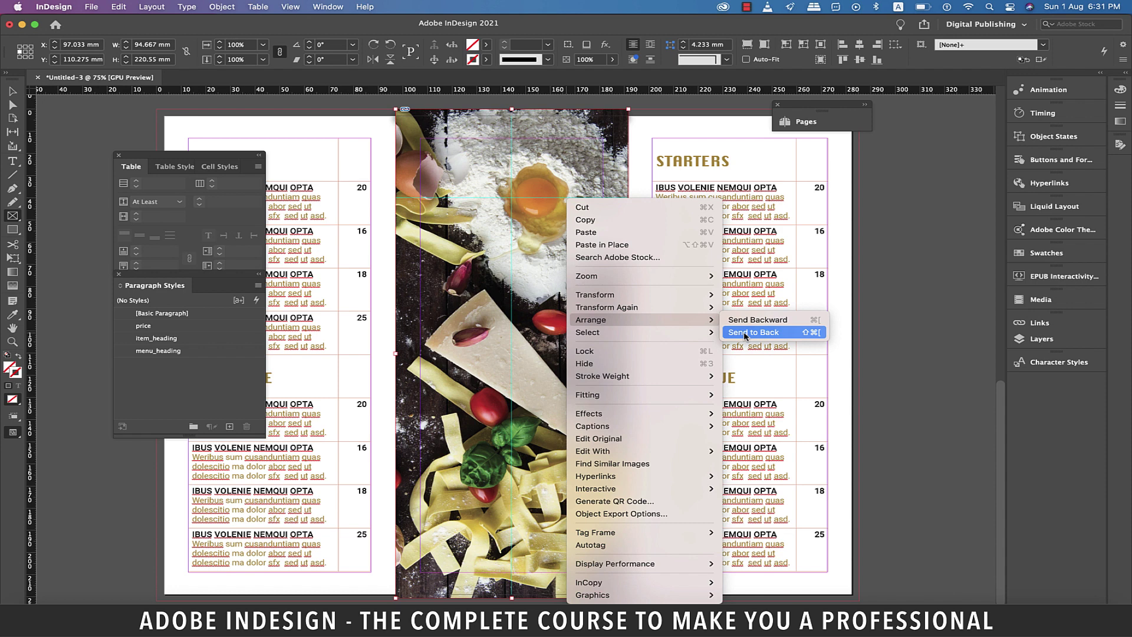
pyautogui.click(745, 334)
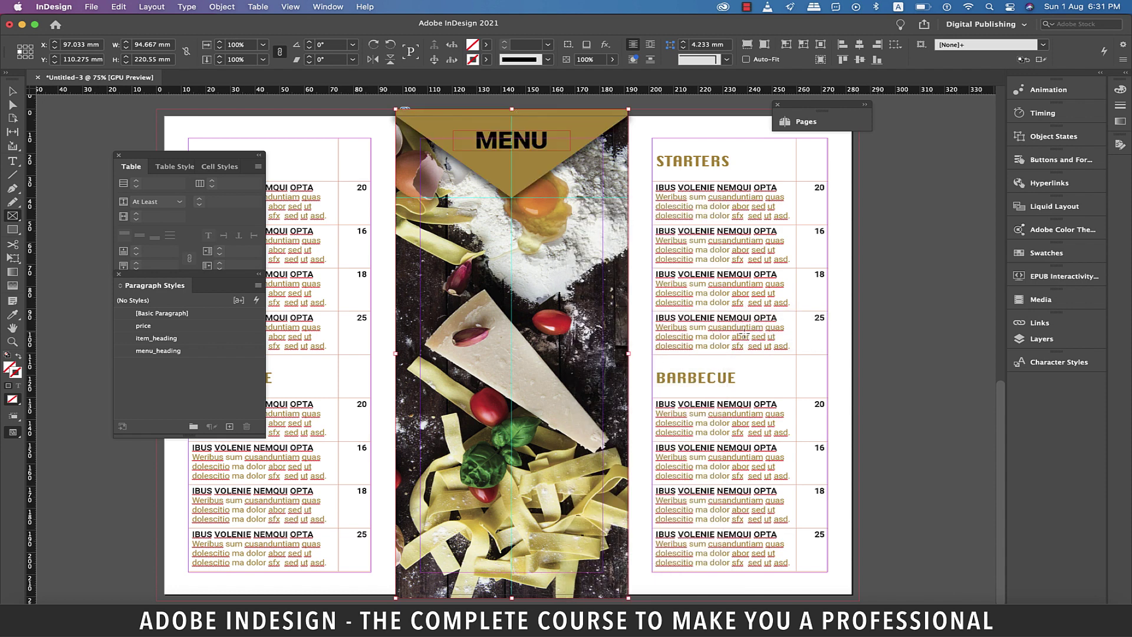
# Copy the course table and paste it onto the middle page of the upper spread.
pyautogui.scroll(5, 745, 335)
pyautogui.hscroll(-3, 746, 335)
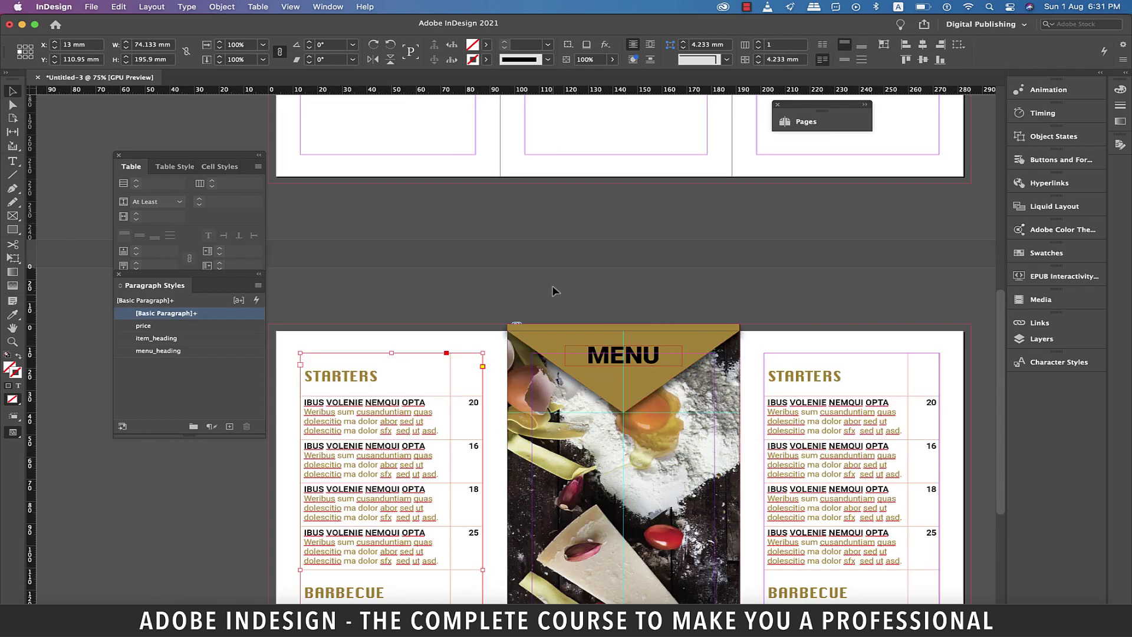
pyautogui.press('cmd+c')
pyautogui.scroll(10, 549, 284)
pyautogui.hscroll(3, 549, 285)
pyautogui.press('cmd+v')
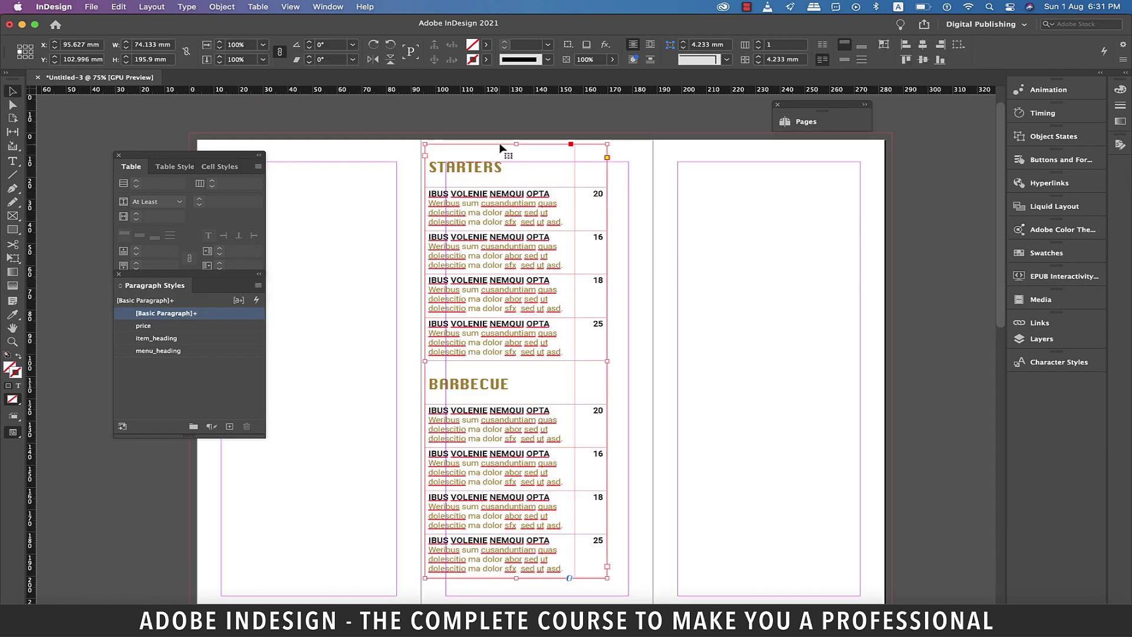
pyautogui.moveTo(500, 148); pyautogui.dragTo(521, 169)
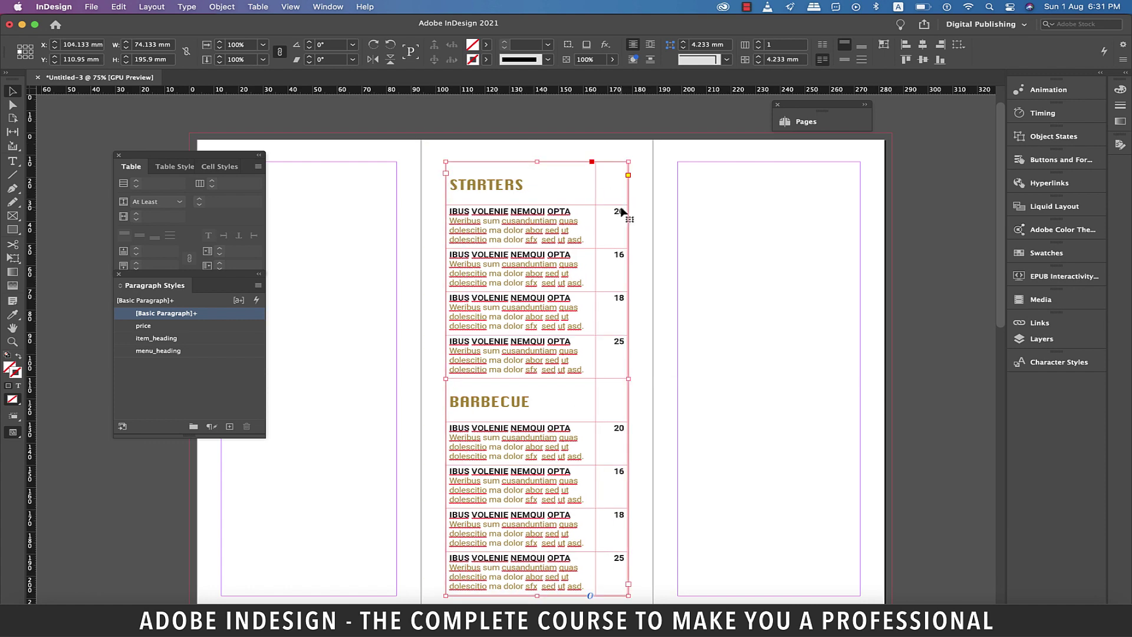
# Rename the copied table's headings from STARTERS and BARBECUE to DESSERT and SALADS.
pyautogui.doubleClick(486, 185)
pyautogui.write('DE')
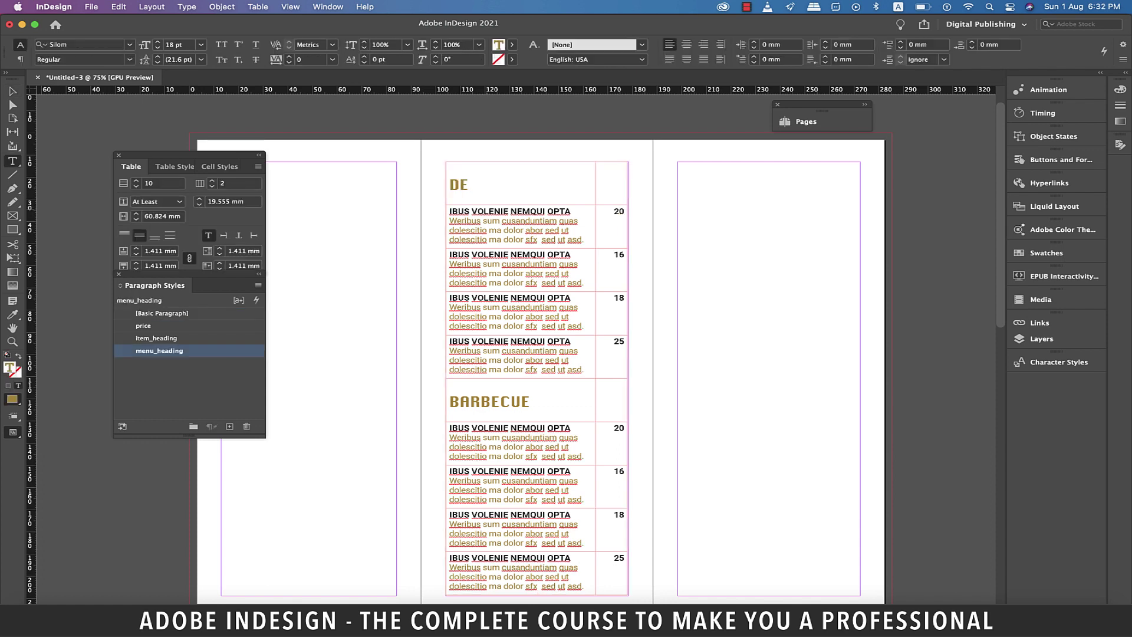
pyautogui.write('SSERT')
pyautogui.moveTo(529, 402); pyautogui.dragTo(451, 406)
pyautogui.write('SALADS')
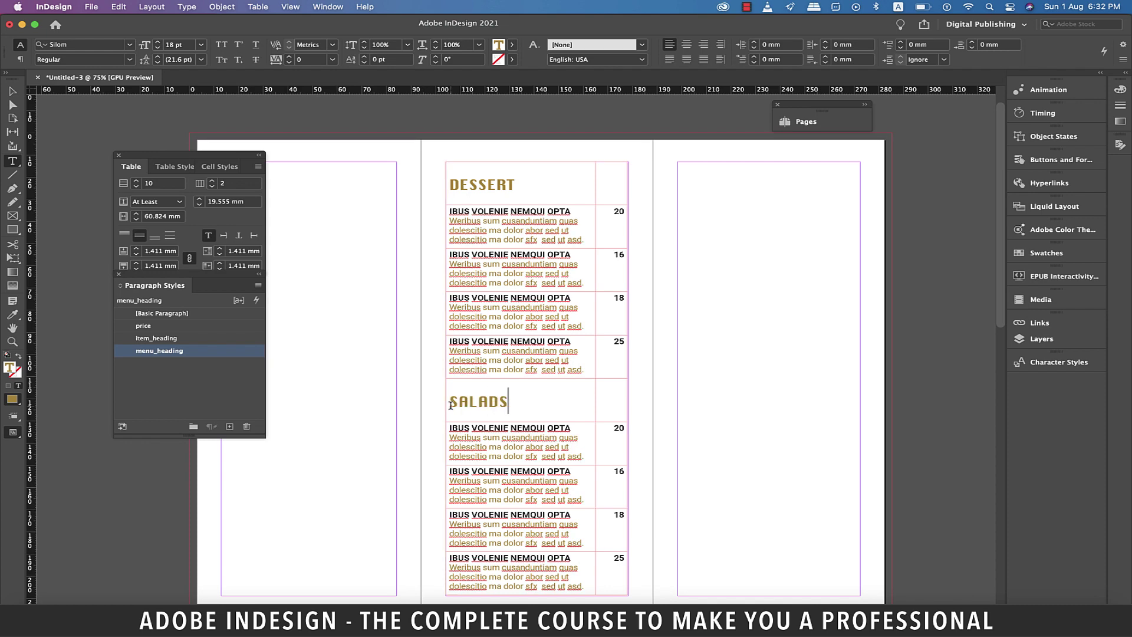
# Rename the right table's headings to MAIN COURSE and BEVERAGES.
pyautogui.scroll(-15, 467, 401)
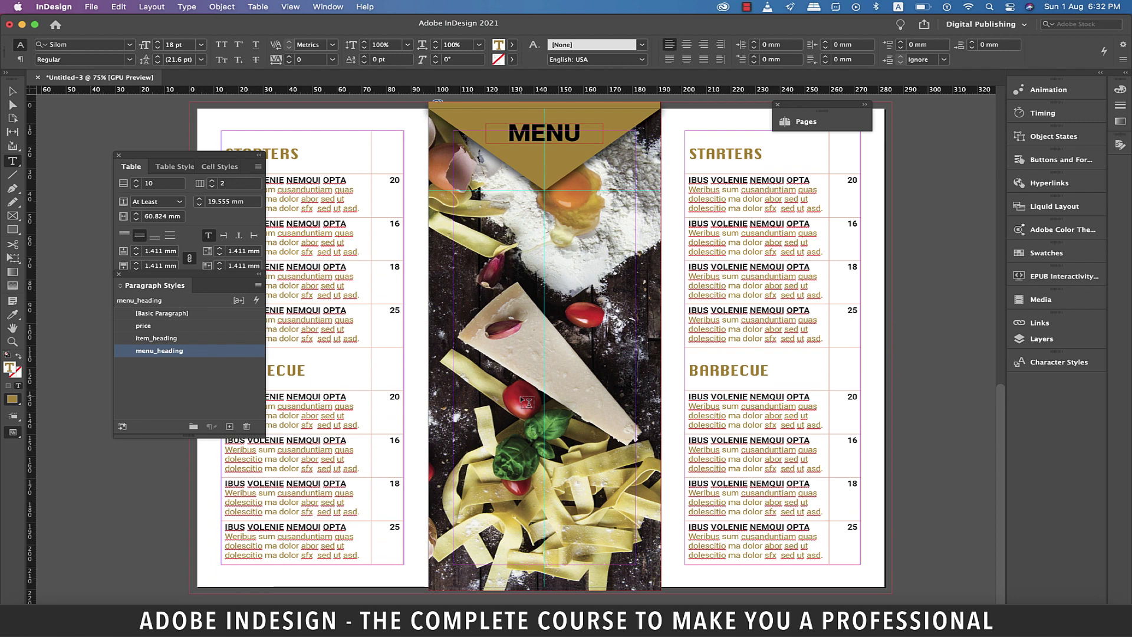
pyautogui.doubleClick(691, 156)
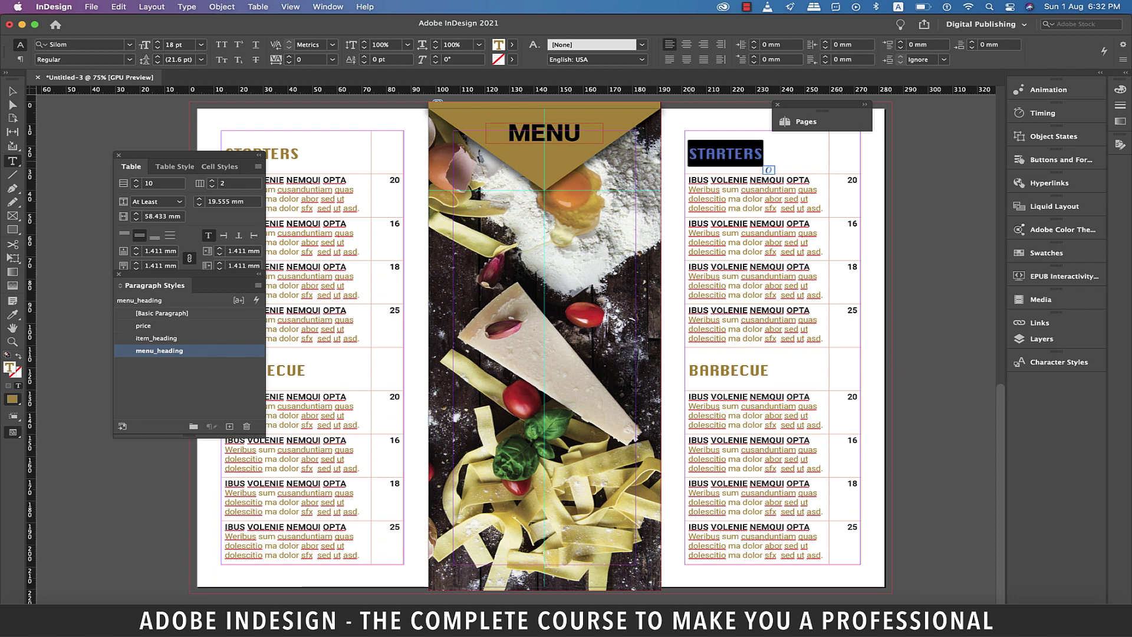
pyautogui.write('MAIN COURSE')
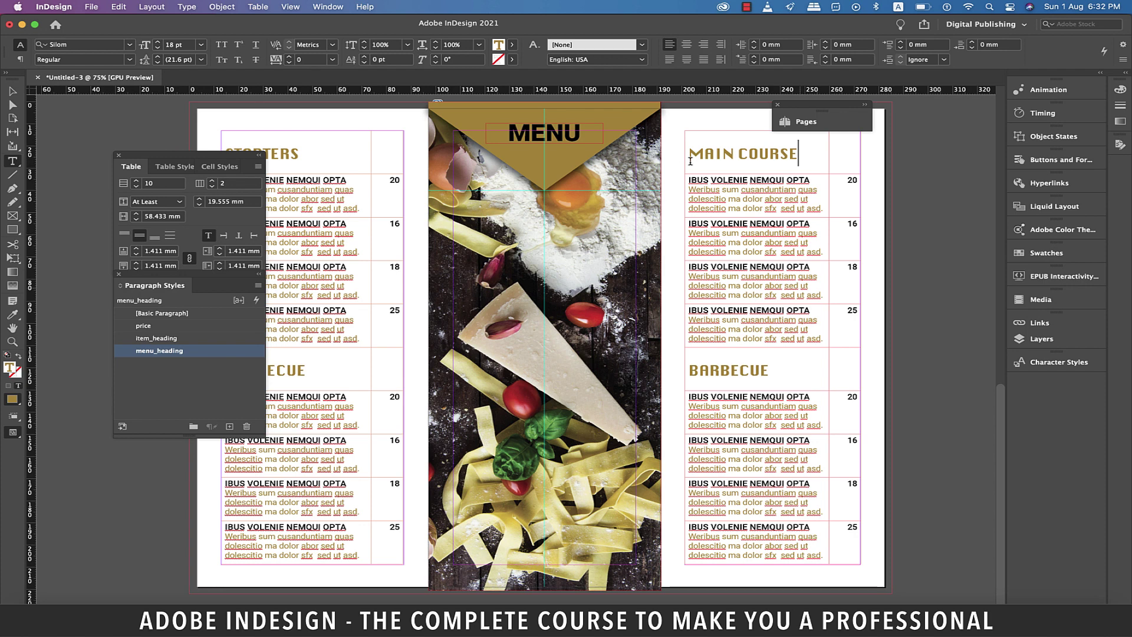
pyautogui.doubleClick(767, 375)
pyautogui.write('BEVE')
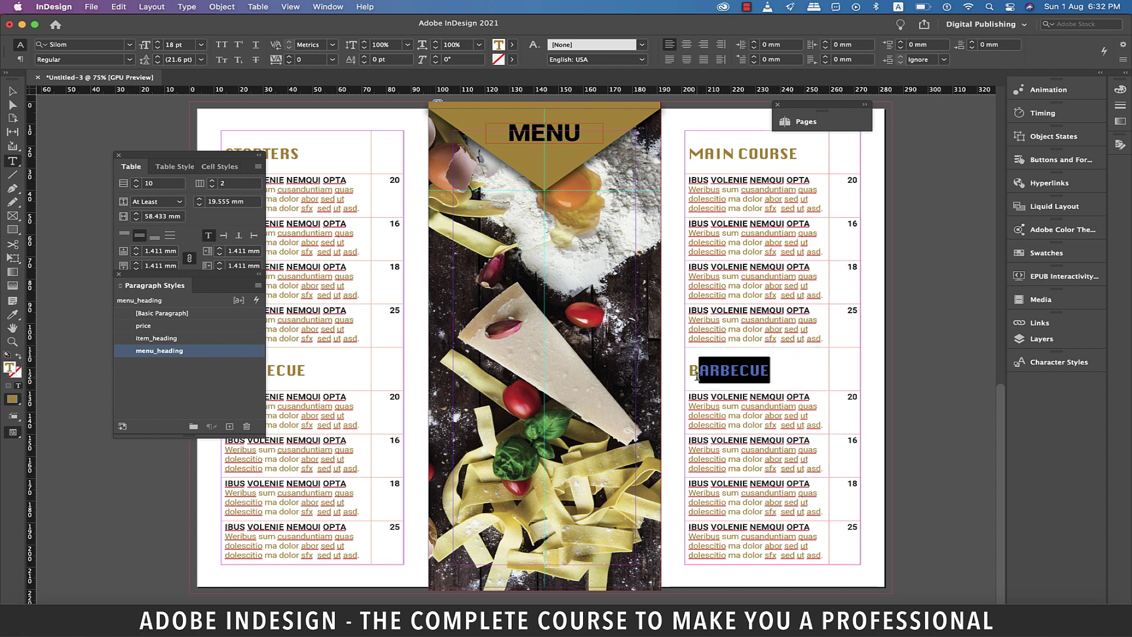
pyautogui.write('RAGES')
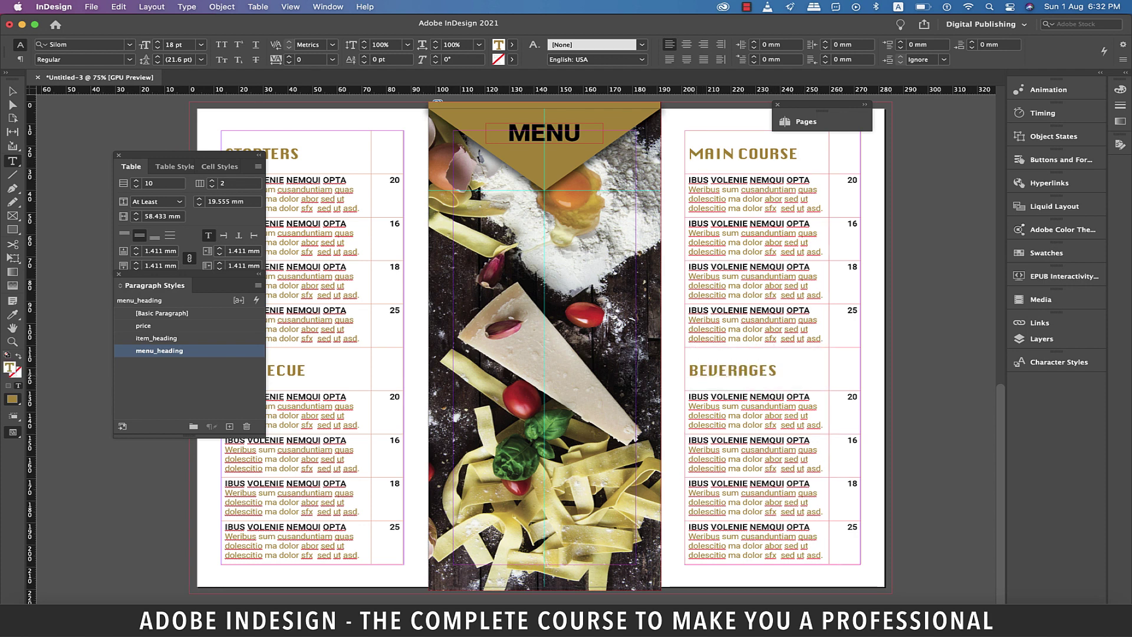
# Draw a frame over the left panel to the bleed and place the shrimp-dish photo in it.
pyautogui.scroll(10, 696, 376)
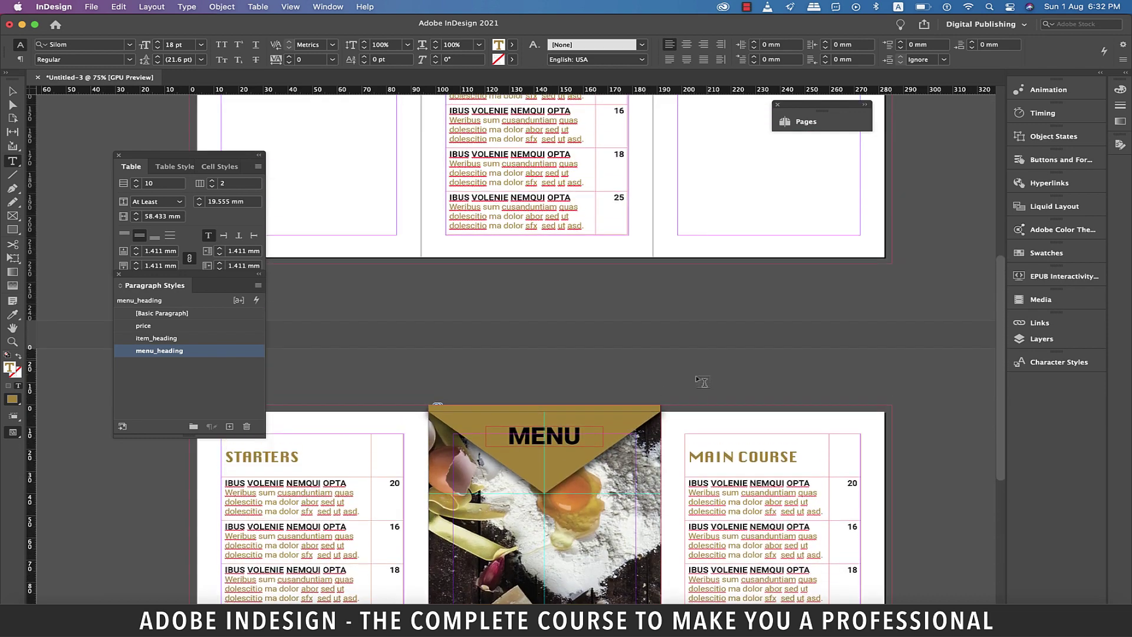
pyautogui.scroll(5, 696, 380)
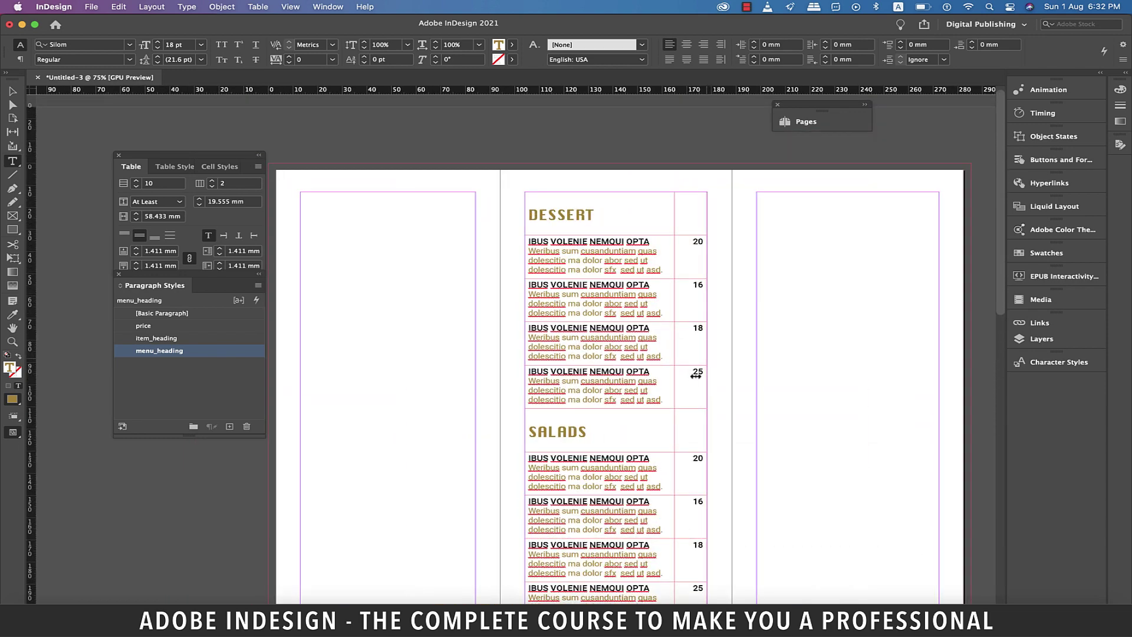
pyautogui.scroll(-2, 696, 375)
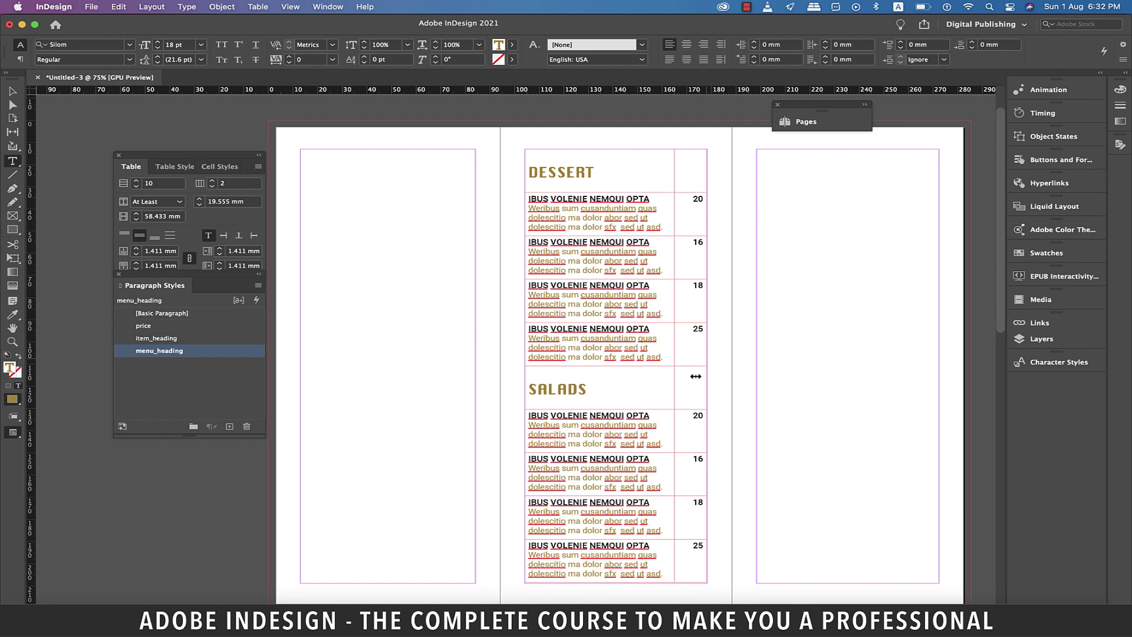
pyautogui.press('f')
pyautogui.moveTo(268, 112); pyautogui.dragTo(500, 607)
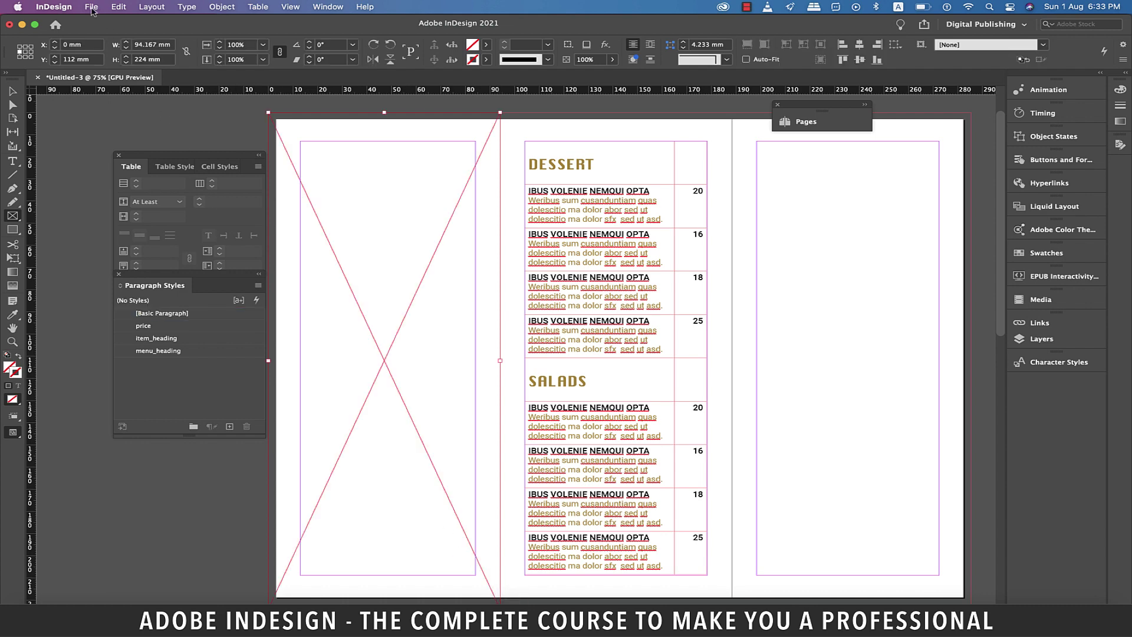
pyautogui.click(91, 7)
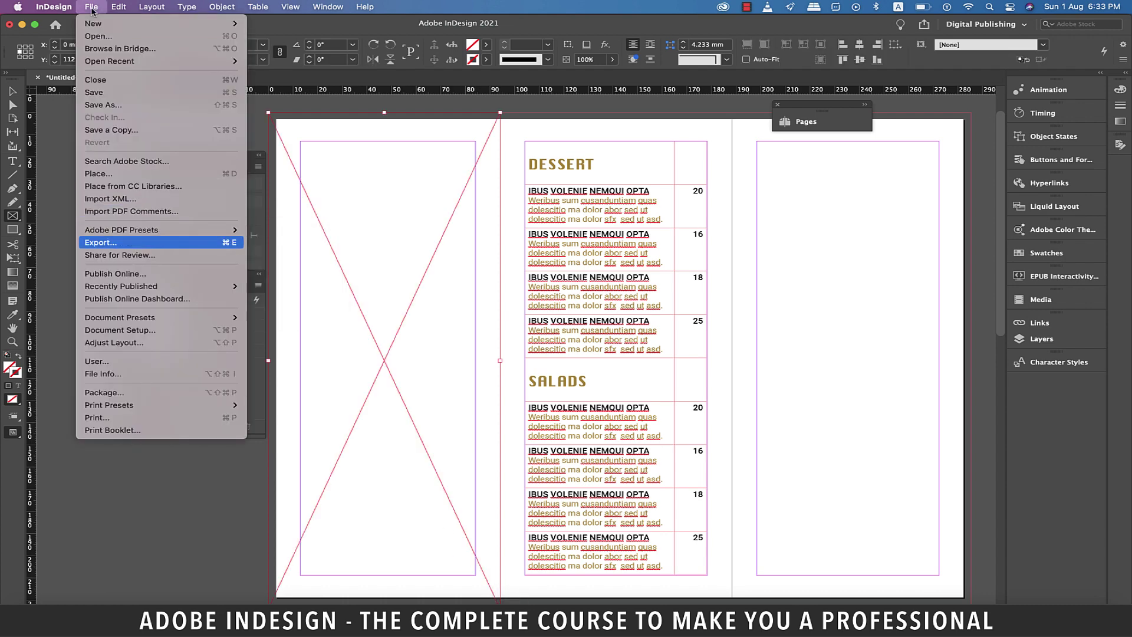
pyautogui.click(100, 173)
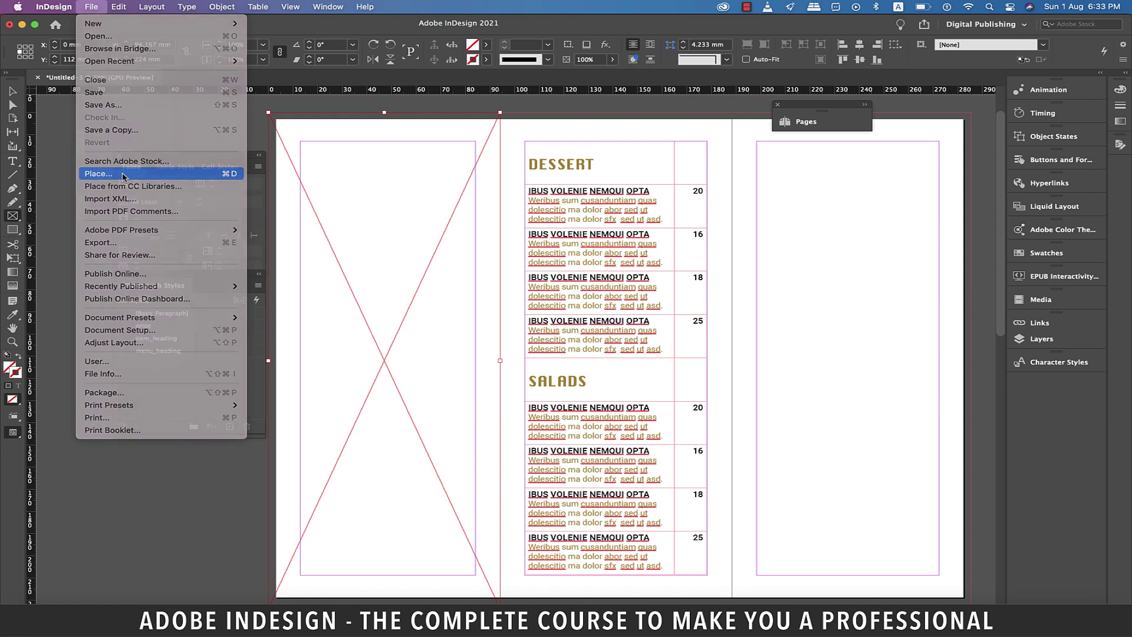
pyautogui.click(776, 337)
# Draw an empty image frame across the upper half of the right panel.
pyautogui.scroll(5, 594, 485)
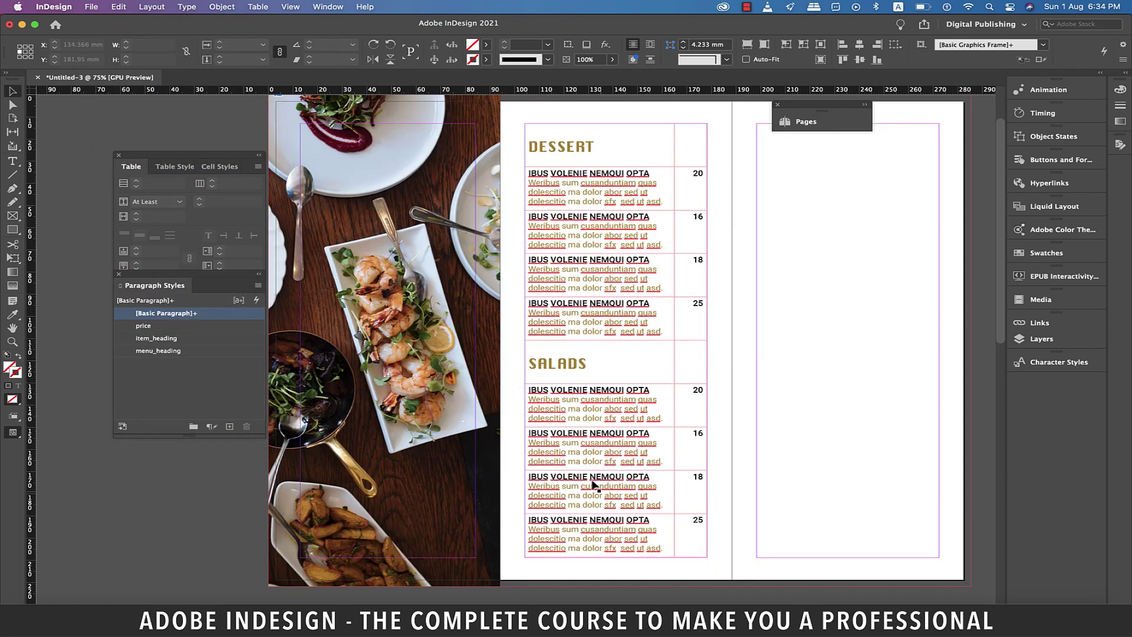
pyautogui.hscroll(3, 595, 485)
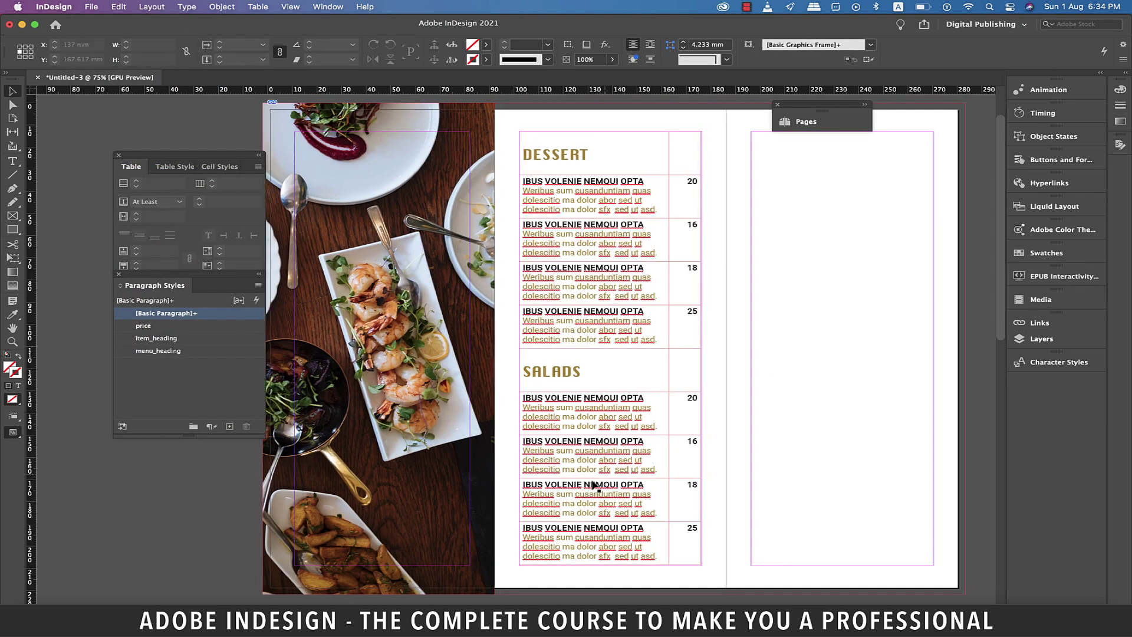
pyautogui.hscroll(1, 596, 487)
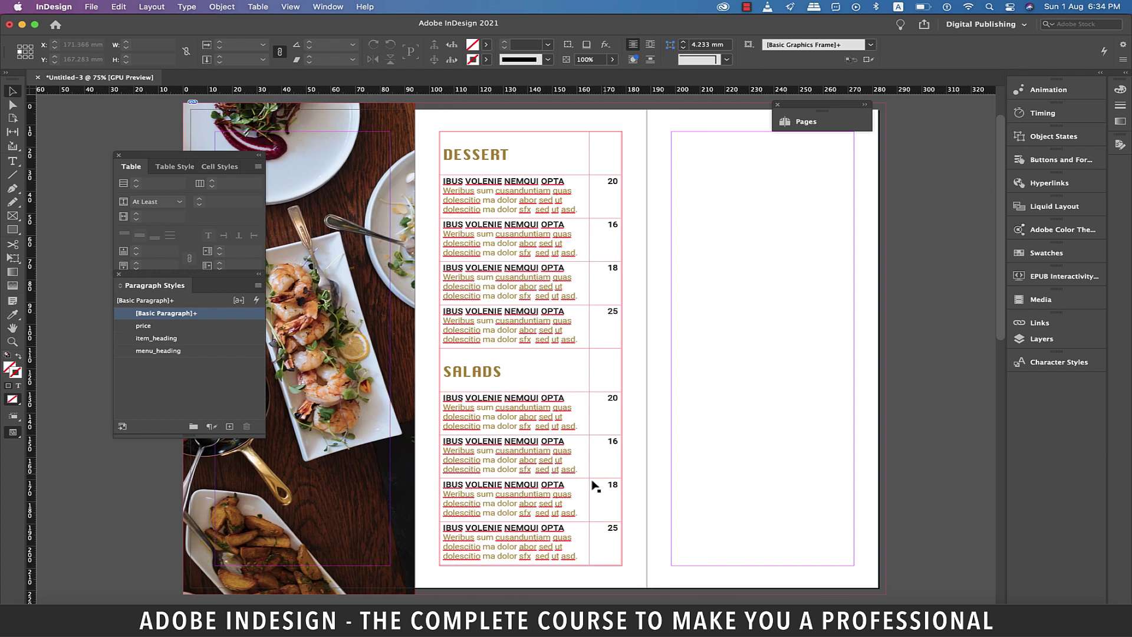
pyautogui.hscroll(4, 595, 486)
pyautogui.press('f')
pyautogui.moveTo(572, 109); pyautogui.dragTo(811, 370)
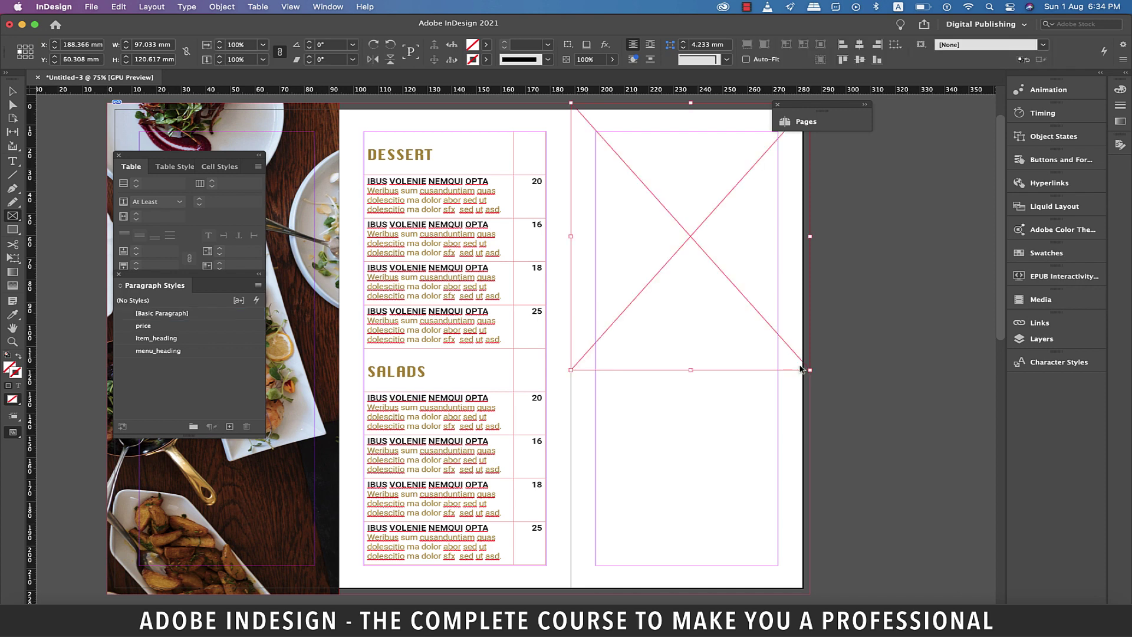
# Place 15.9_1.jpg, the salted stone bowl, in the upper right frame and draw a text frame beneath it.
pyautogui.click(92, 6)
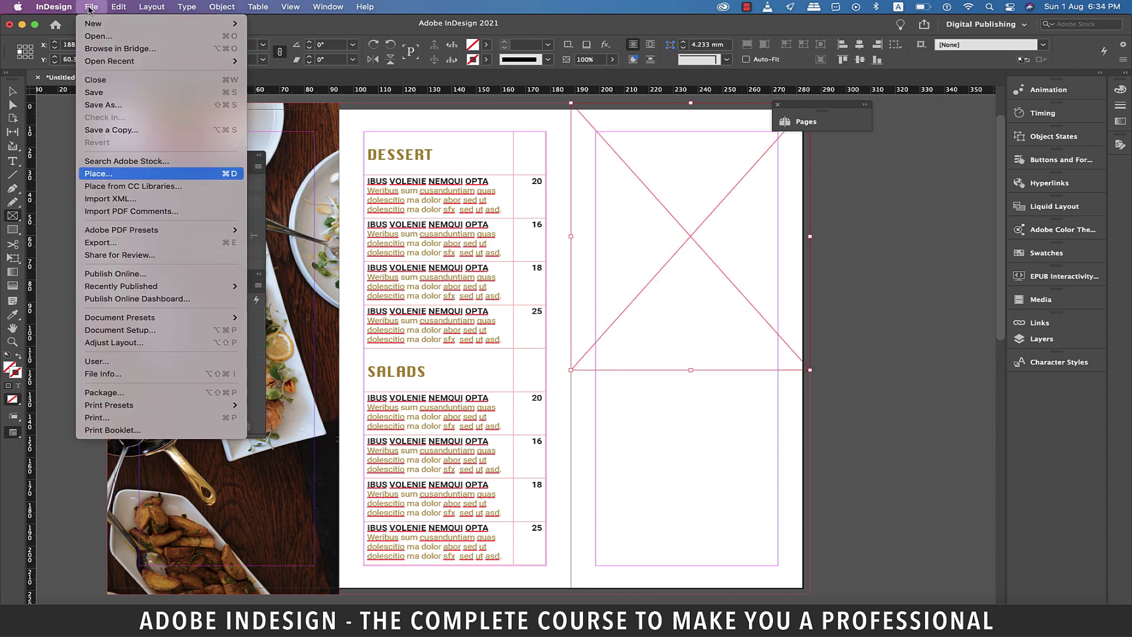
pyautogui.click(115, 175)
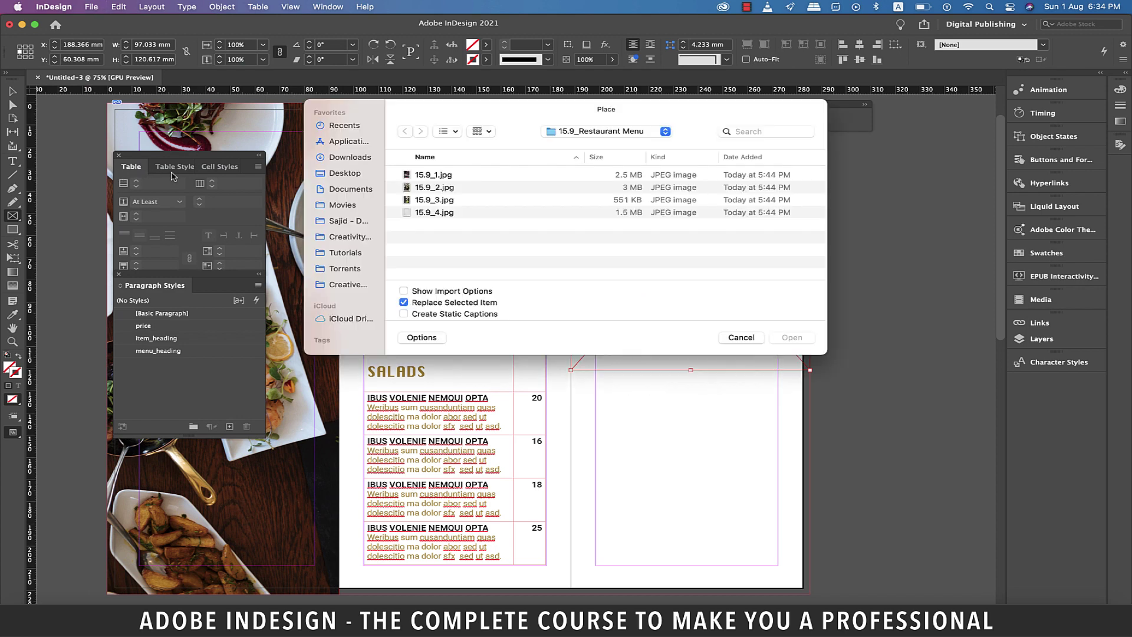
pyautogui.click(424, 175)
pyautogui.click(793, 338)
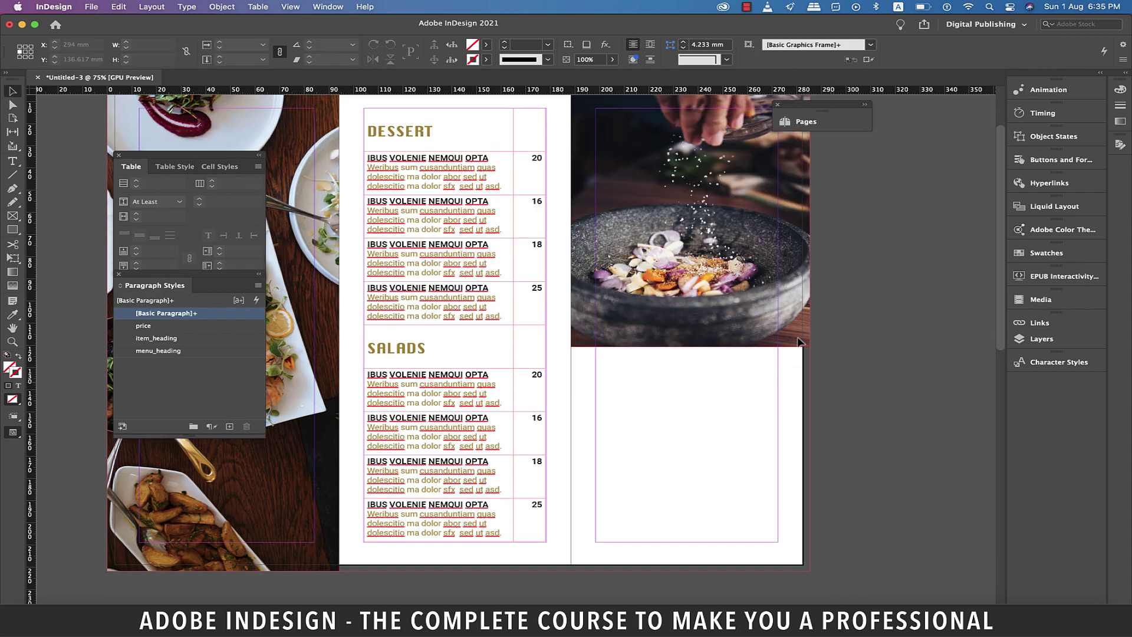
pyautogui.press('t')
pyautogui.moveTo(596, 359); pyautogui.dragTo(778, 542)
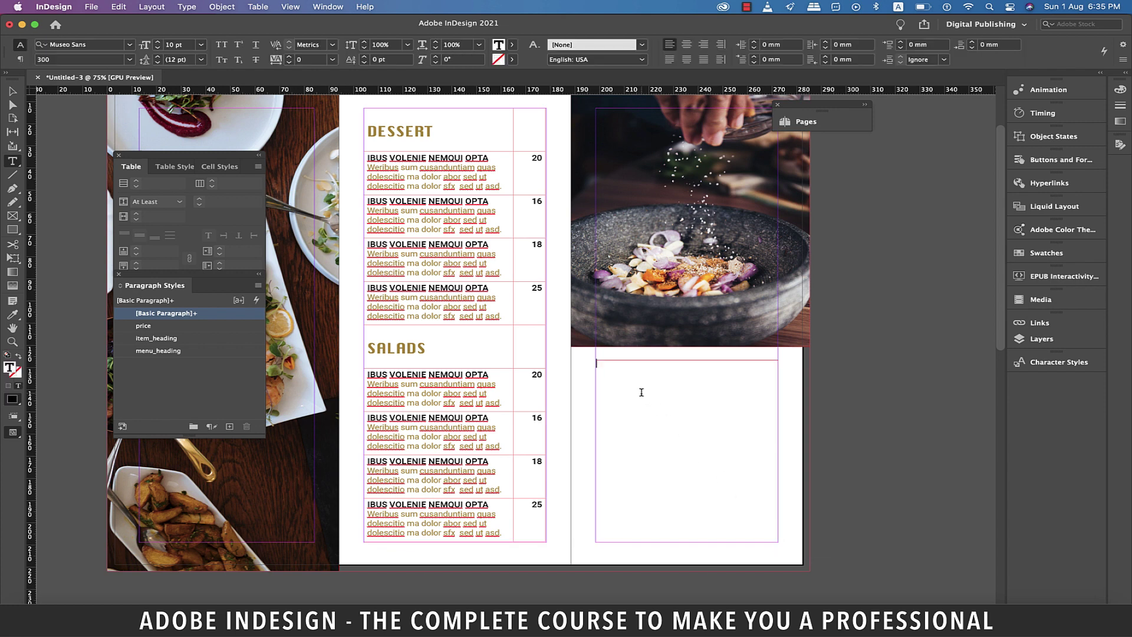
# Type RESTAURANT'S NAME and BREAKFAST | LUNCH | DINNER as centered heading lines.
pyautogui.write("RESTAURANT'S NAME")
pyautogui.press('Return')
pyautogui.write('BREAKFAST | LUNC')
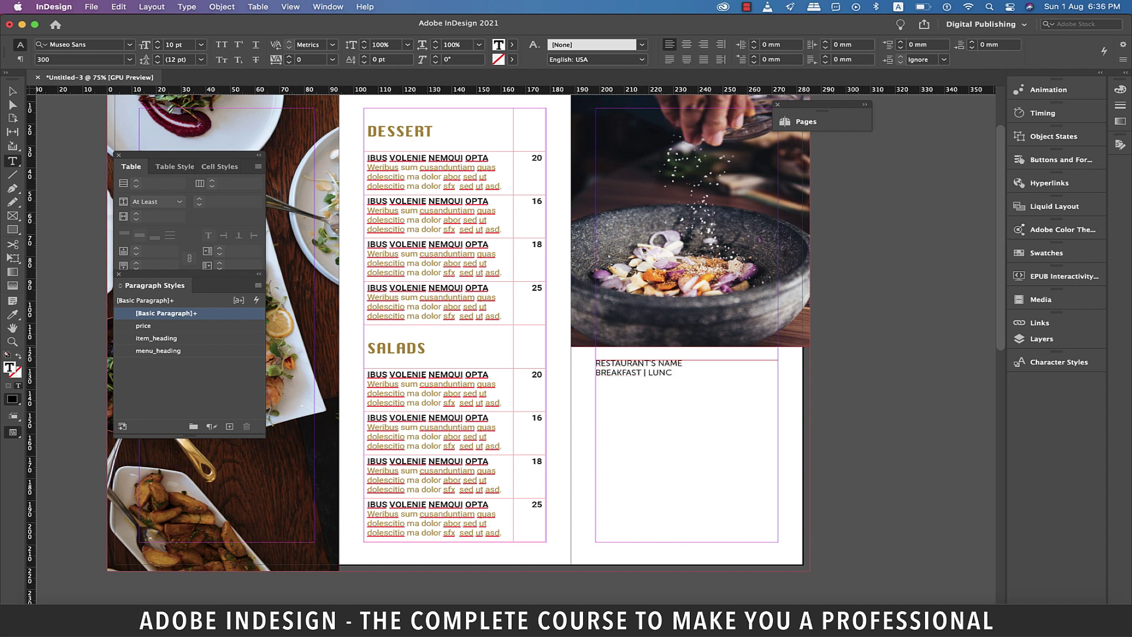
pyautogui.write('H | DINNER')
pyautogui.tripleClick(685, 363)
pyautogui.press('super+1')
pyautogui.click(693, 380)
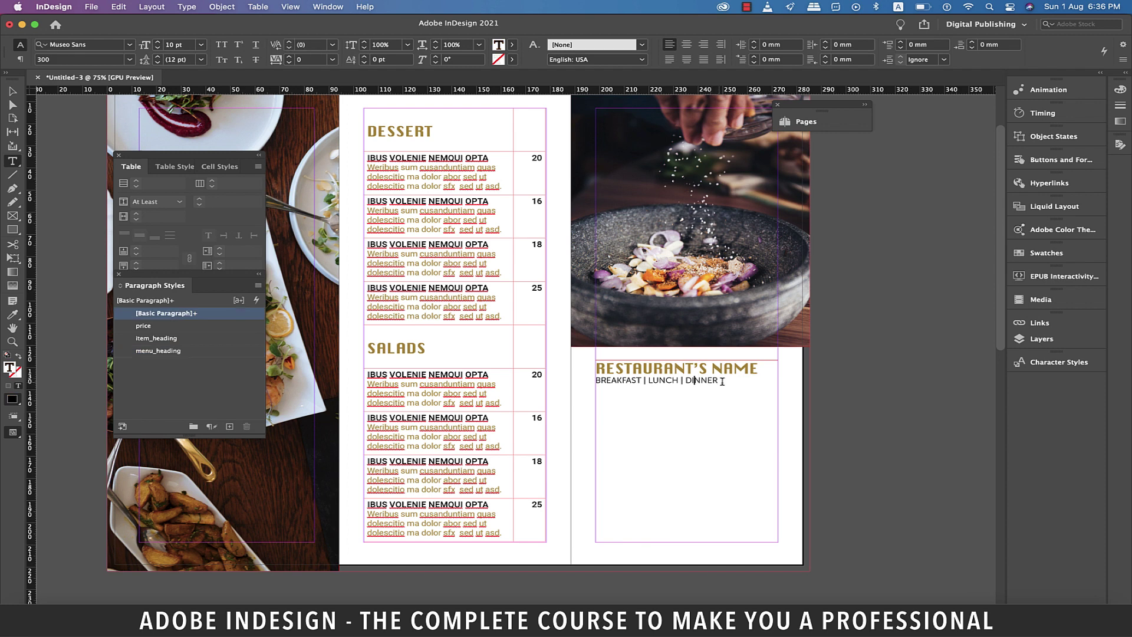
pyautogui.tripleClick(722, 381)
pyautogui.press('super+2')
pyautogui.moveTo(722, 381); pyautogui.dragTo(740, 370)
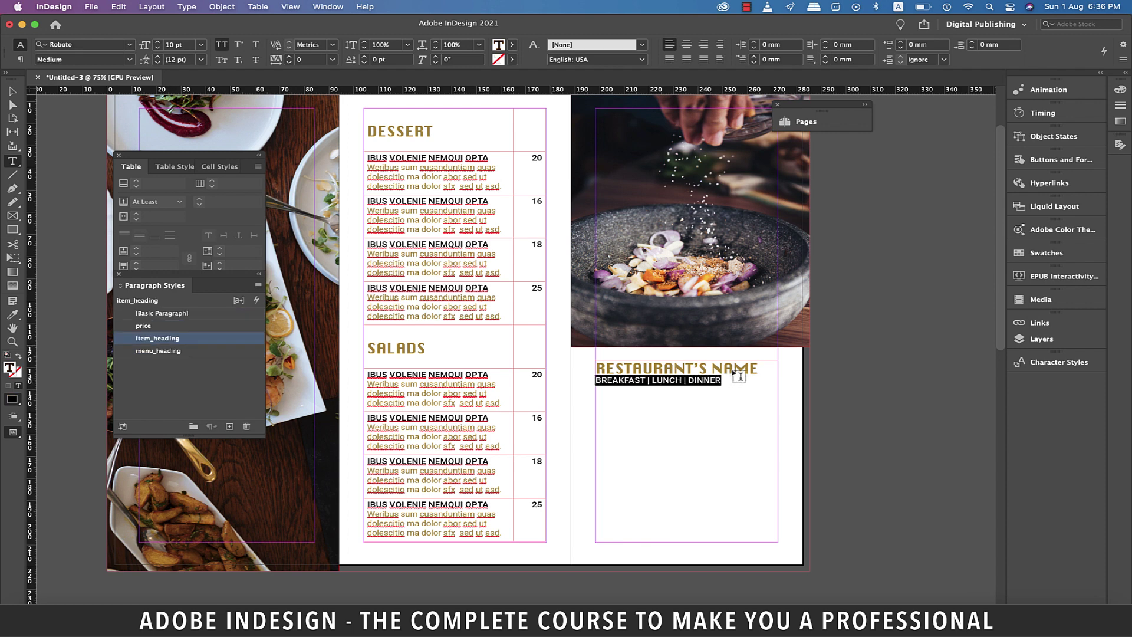
pyautogui.press('shift+super+c')
# Add the street address, city and postcode, e-mail and contact number lines below the hours.
pyautogui.click(742, 370)
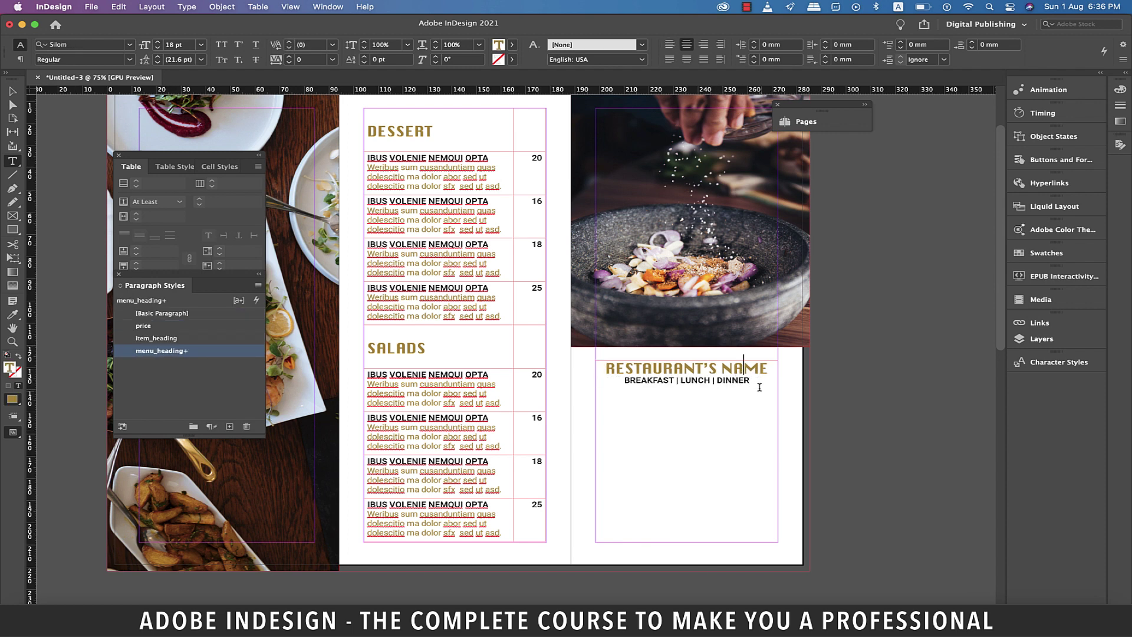
pyautogui.click(759, 380)
pyautogui.write('490, PARK LANE,')
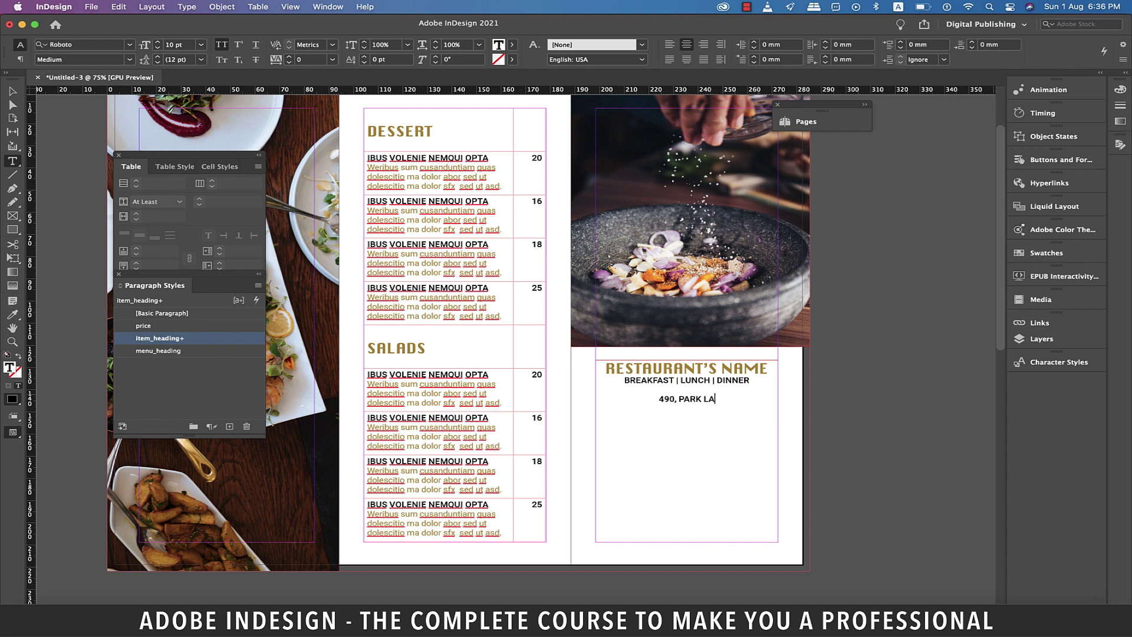
pyautogui.press('Return')
pyautogui.write('3RD AVENUE,')
pyautogui.press('Return')
pyautogui.write('LONDON SQ3451A ')
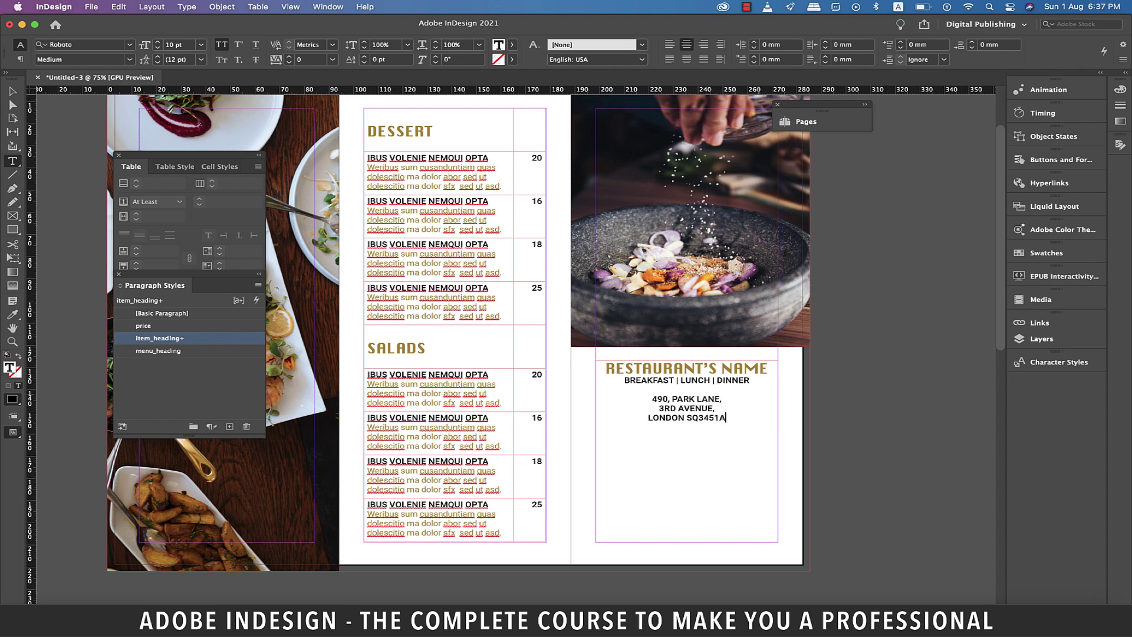
pyautogui.write('E-MAIL: WHATEVER@WHATEVER.COM')
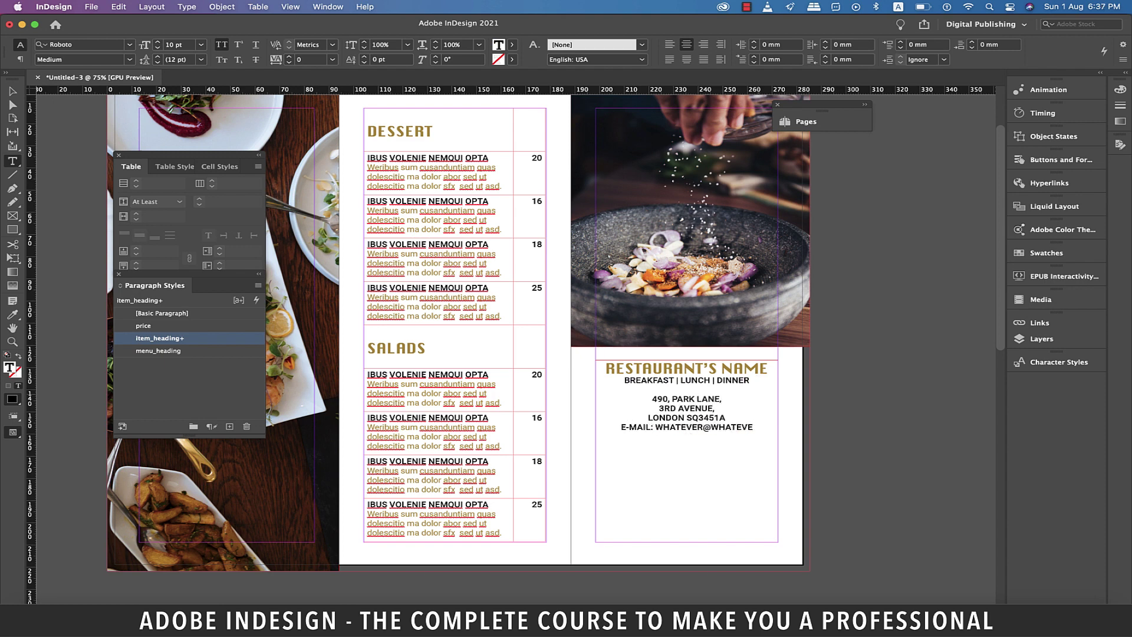
pyautogui.click(659, 408)
pyautogui.press('BackSpace')
pyautogui.click(767, 418)
pyautogui.press('Return')
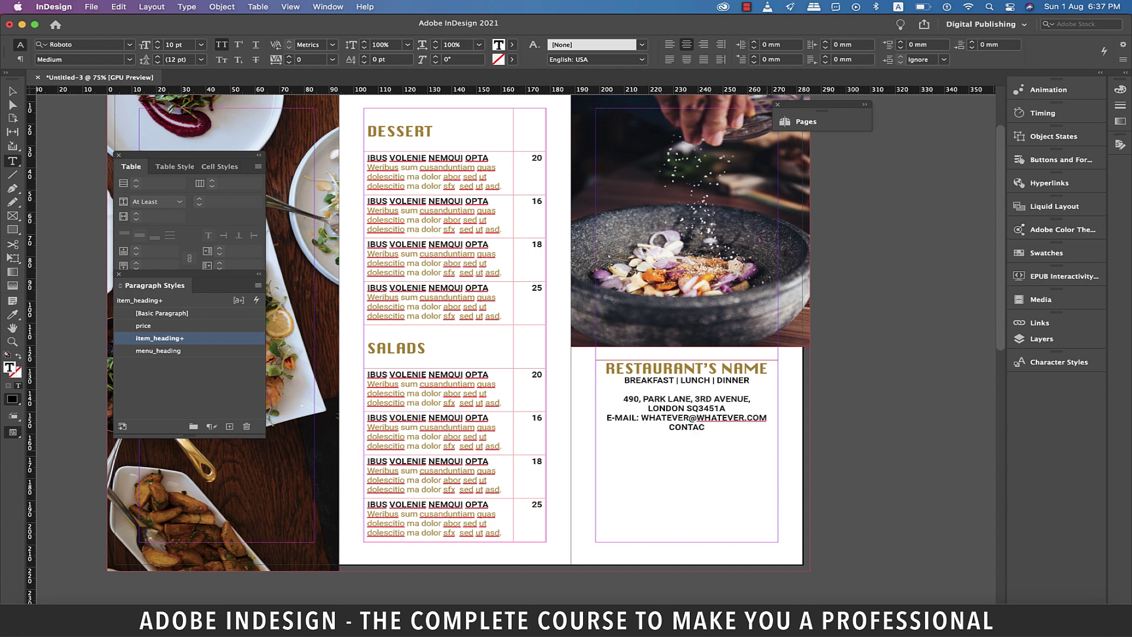
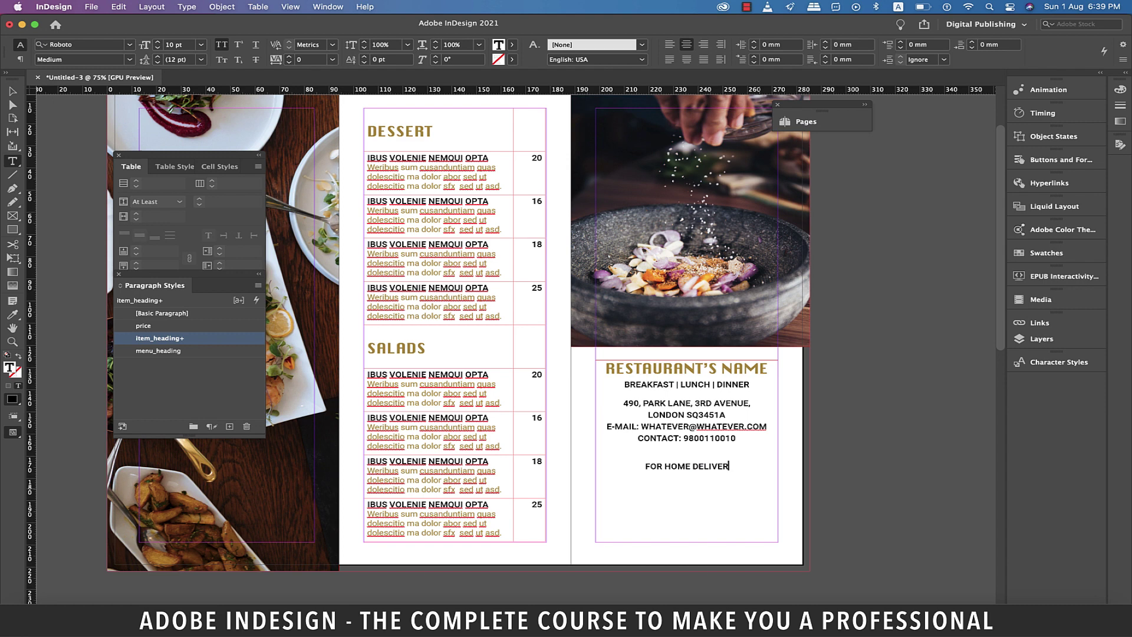
# Add the FOR HOME DELIVERY call line and give the delivery lines the menu_heading style.
pyautogui.press('Return')
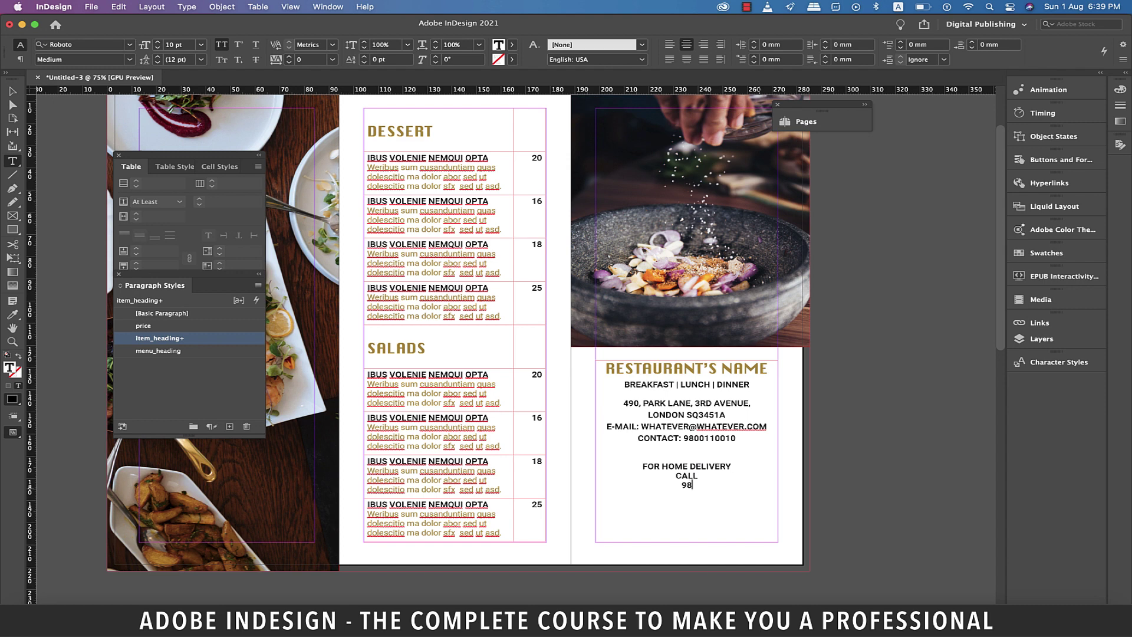
pyautogui.moveTo(715, 488); pyautogui.dragTo(624, 457)
pyautogui.click(159, 351)
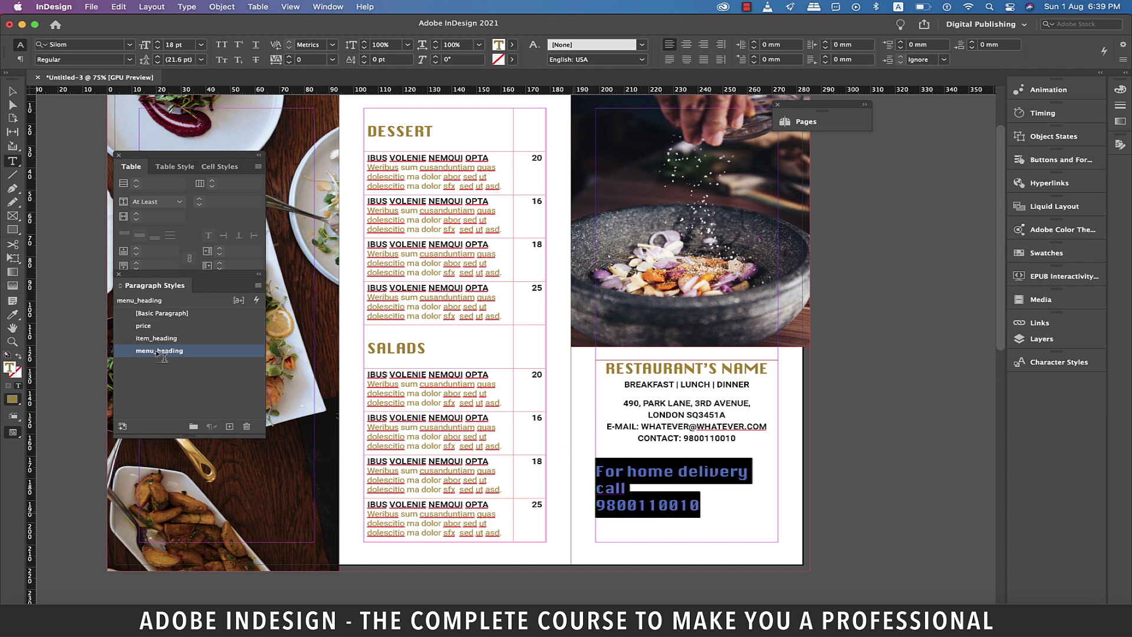
# Insert a Wingdings dot below the contact line and size it to 18 pt.
pyautogui.click(746, 437)
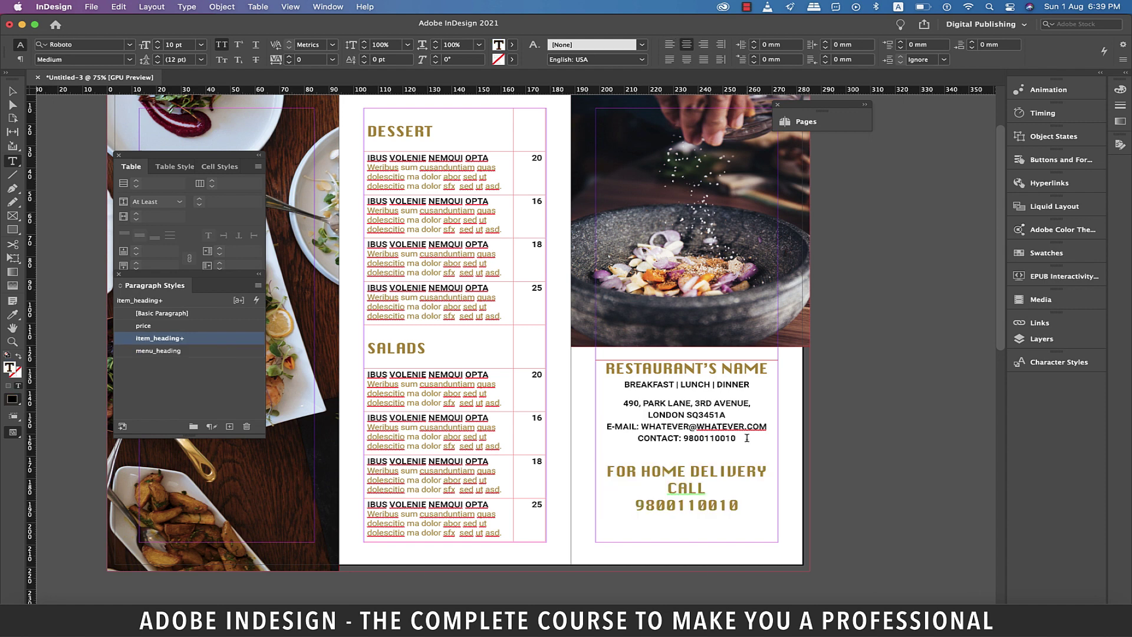
pyautogui.press('Return')
pyautogui.press('Return')
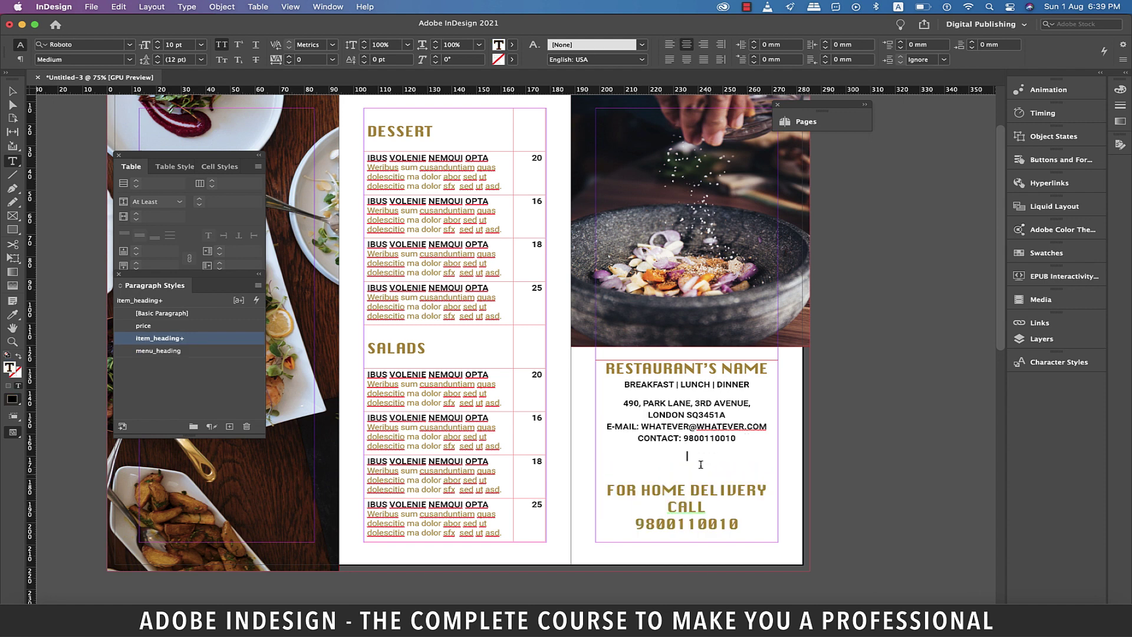
pyautogui.press('super+shift+k')
pyautogui.write('(')
pyautogui.hotkey('shift', 'Left')
pyautogui.click(83, 44)
pyautogui.write('wing')
pyautogui.click(105, 143)
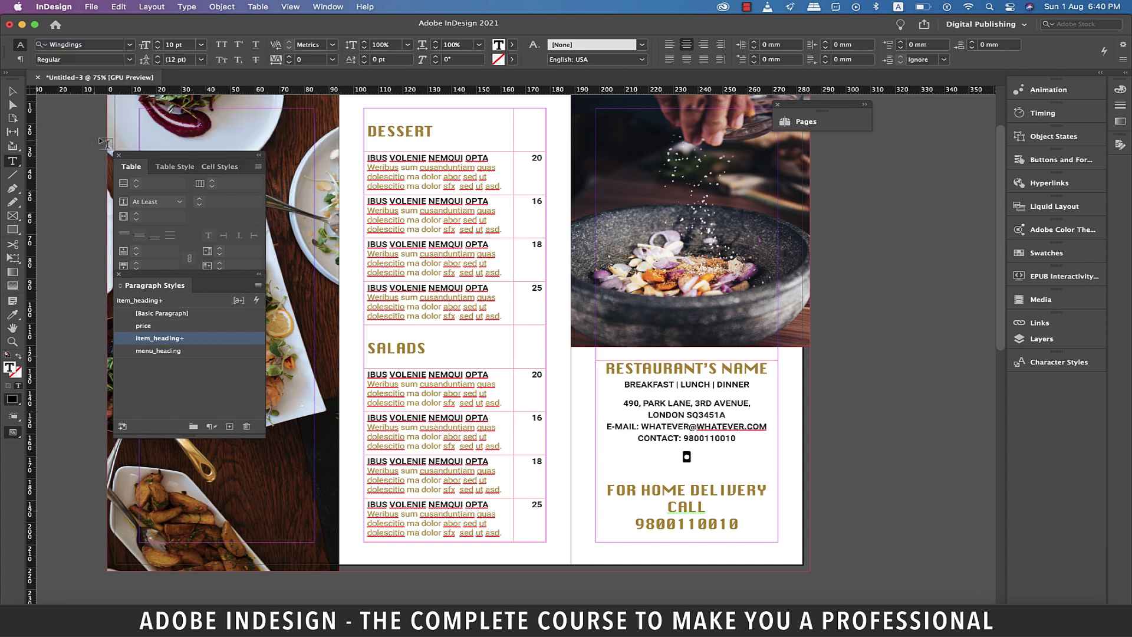
pyautogui.click(204, 48)
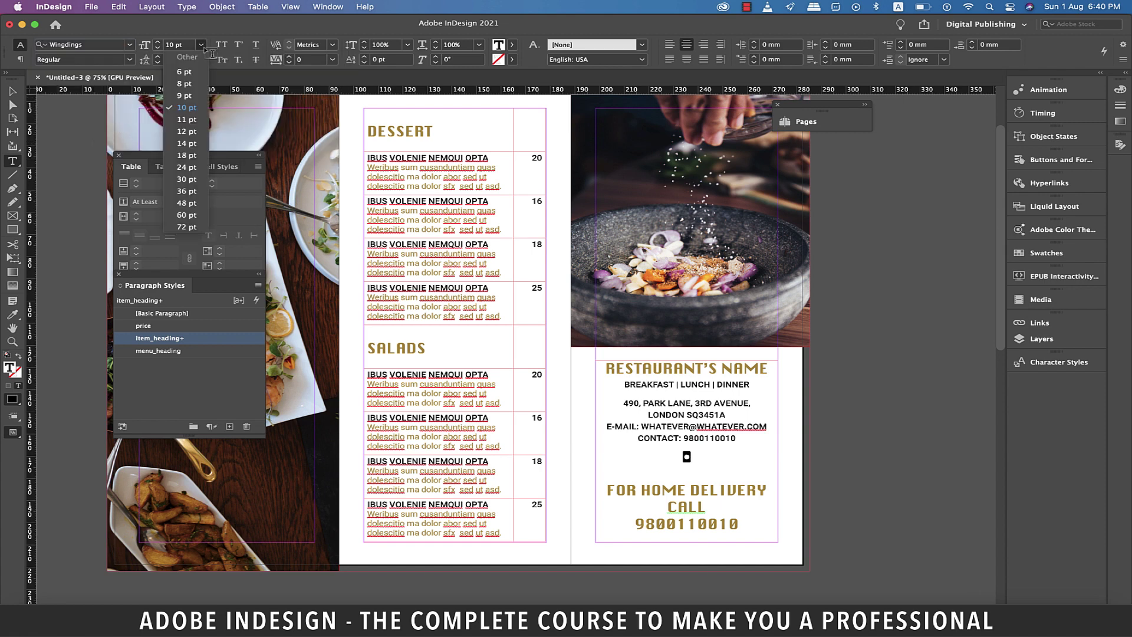
pyautogui.click(187, 159)
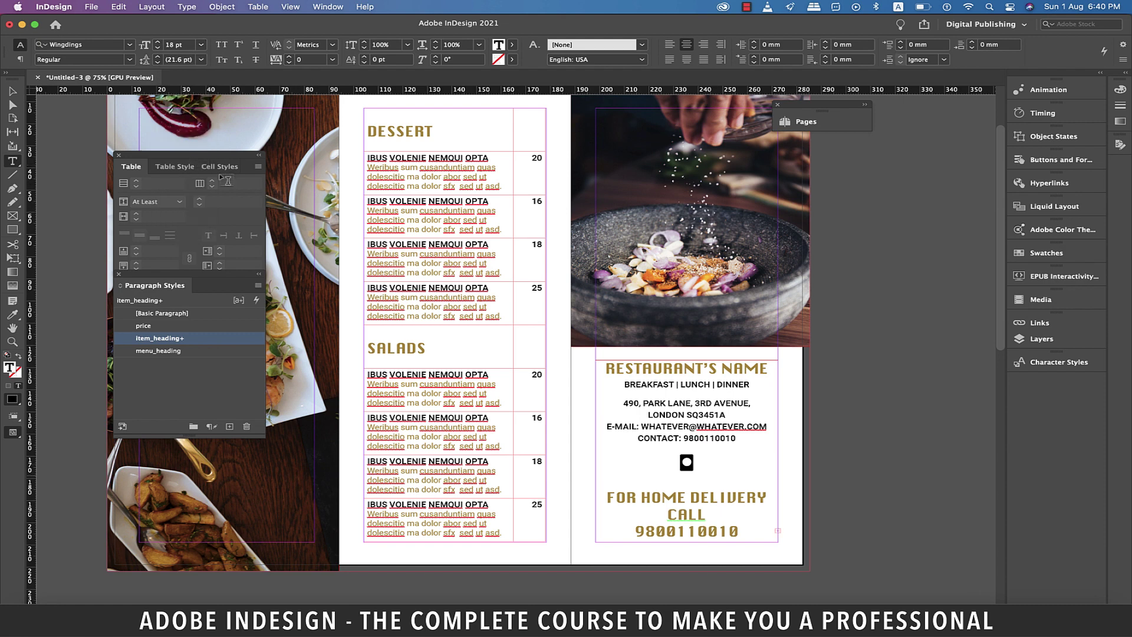
pyautogui.click(765, 472)
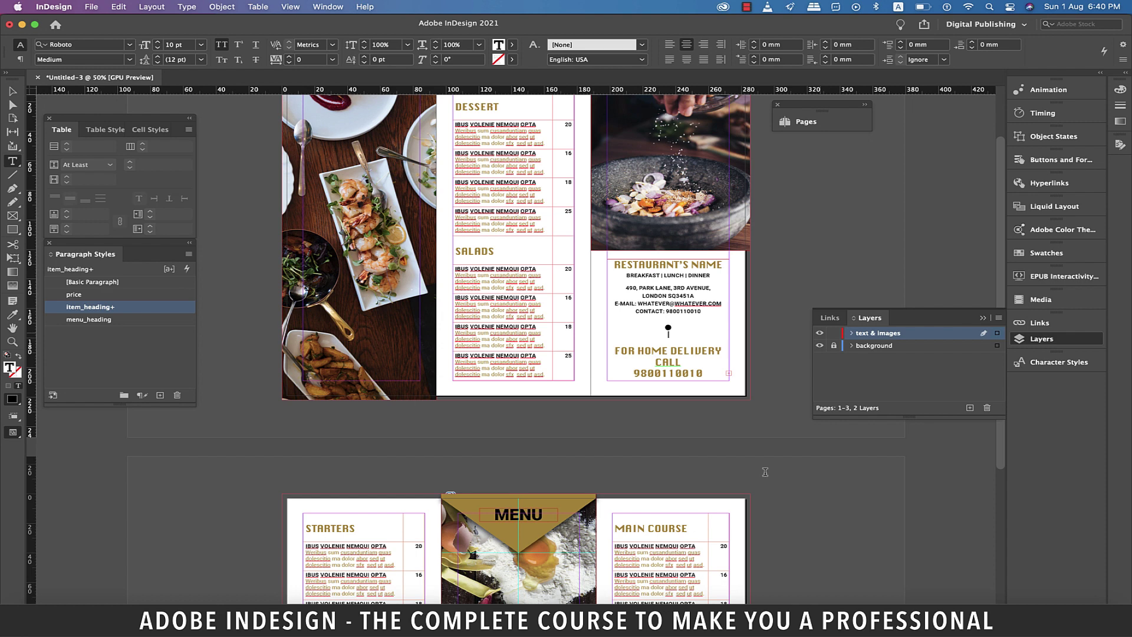
# Hide the text & images layer and fill the first spread with the faded 15.9_4.jpg texture on the background layer.
pyautogui.click(819, 334)
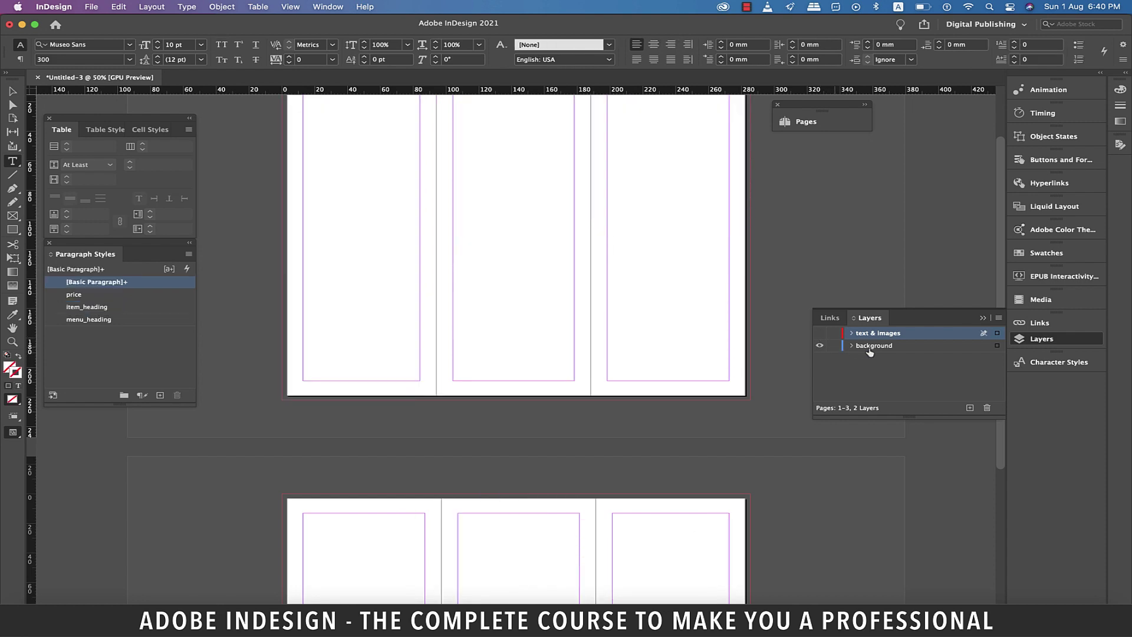
pyautogui.click(911, 347)
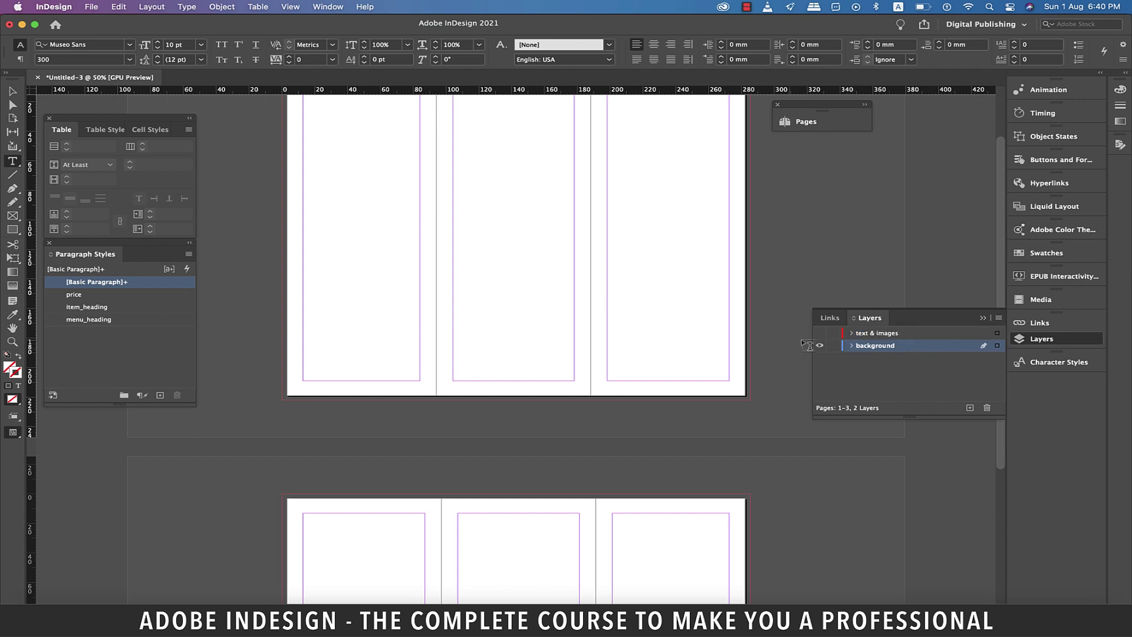
pyautogui.scroll(2, 590, 295)
pyautogui.press('f')
pyautogui.moveTo(283, 130); pyautogui.dragTo(749, 466)
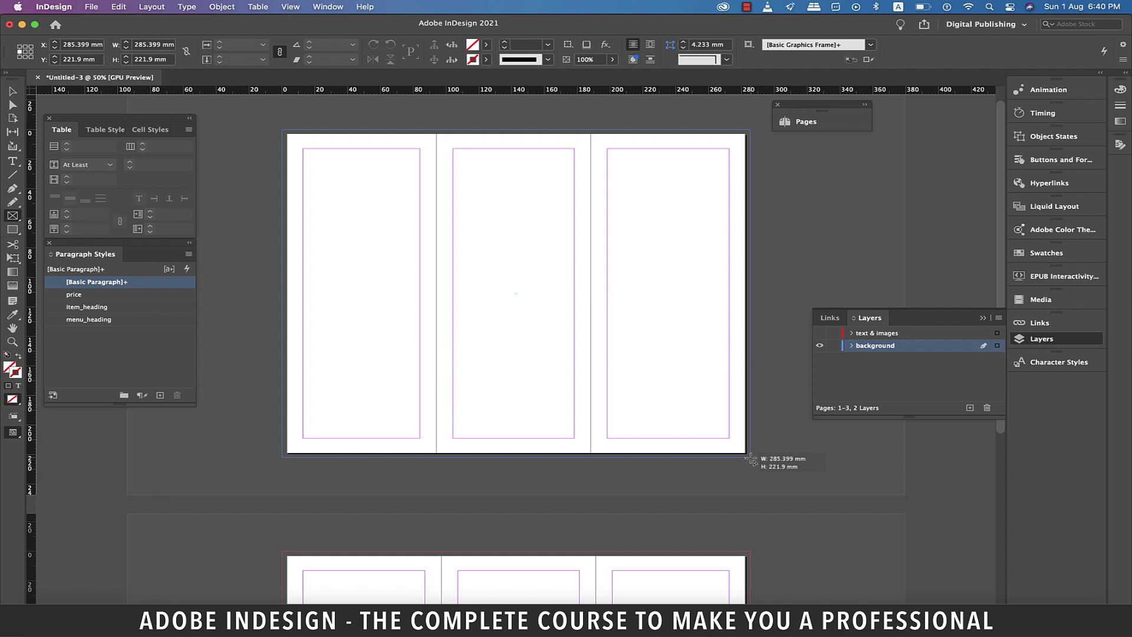
pyautogui.moveTo(752, 460); pyautogui.dragTo(751, 458)
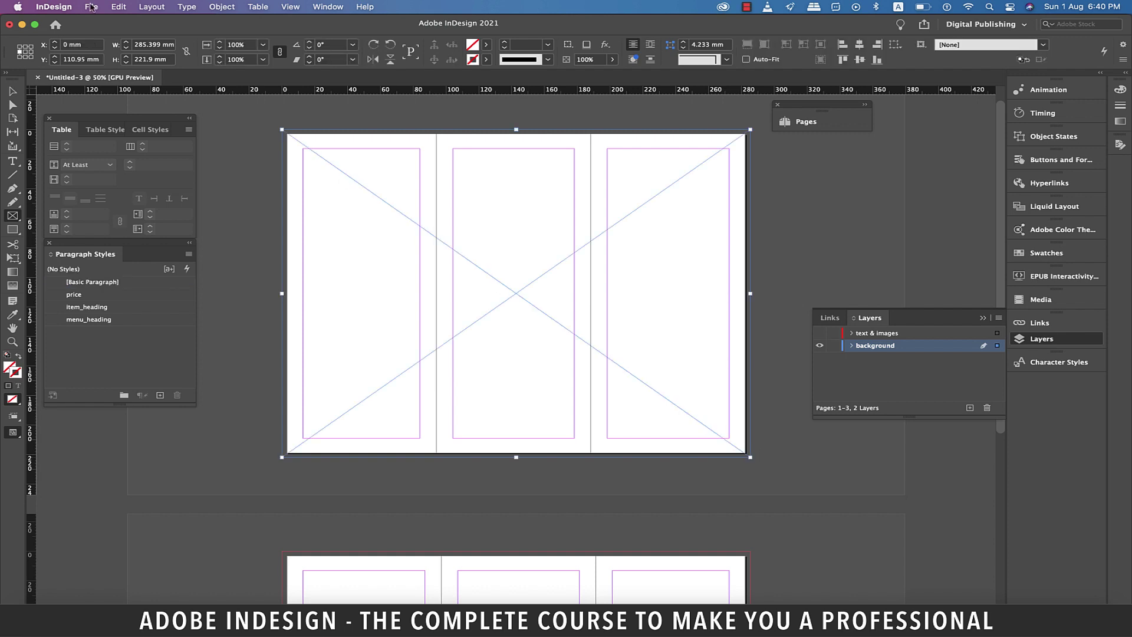
pyautogui.click(91, 7)
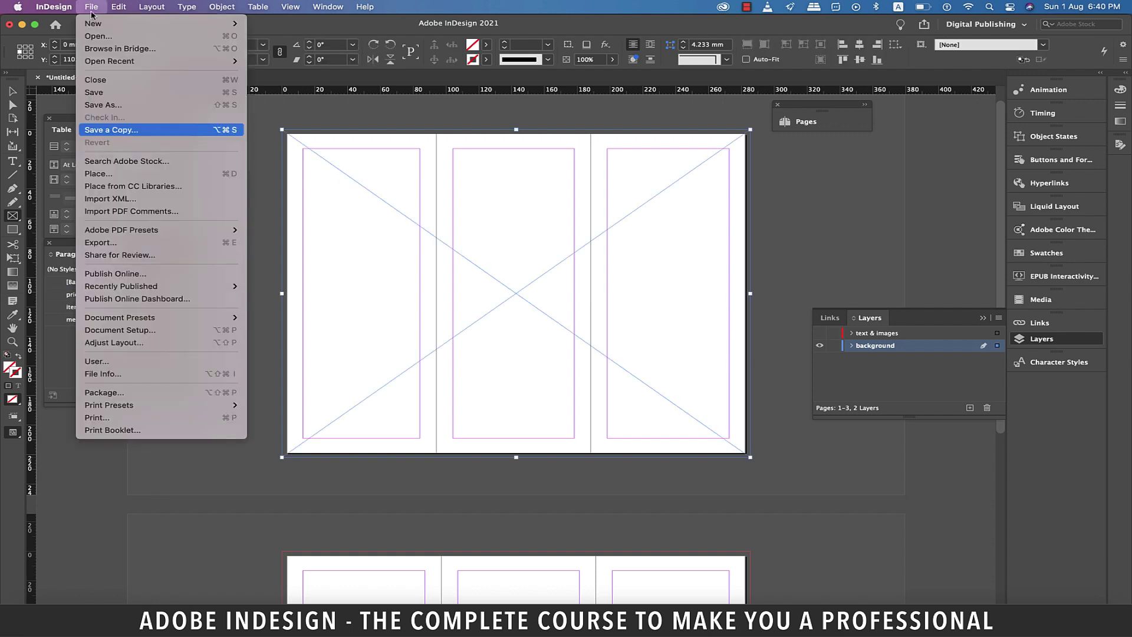
pyautogui.click(109, 177)
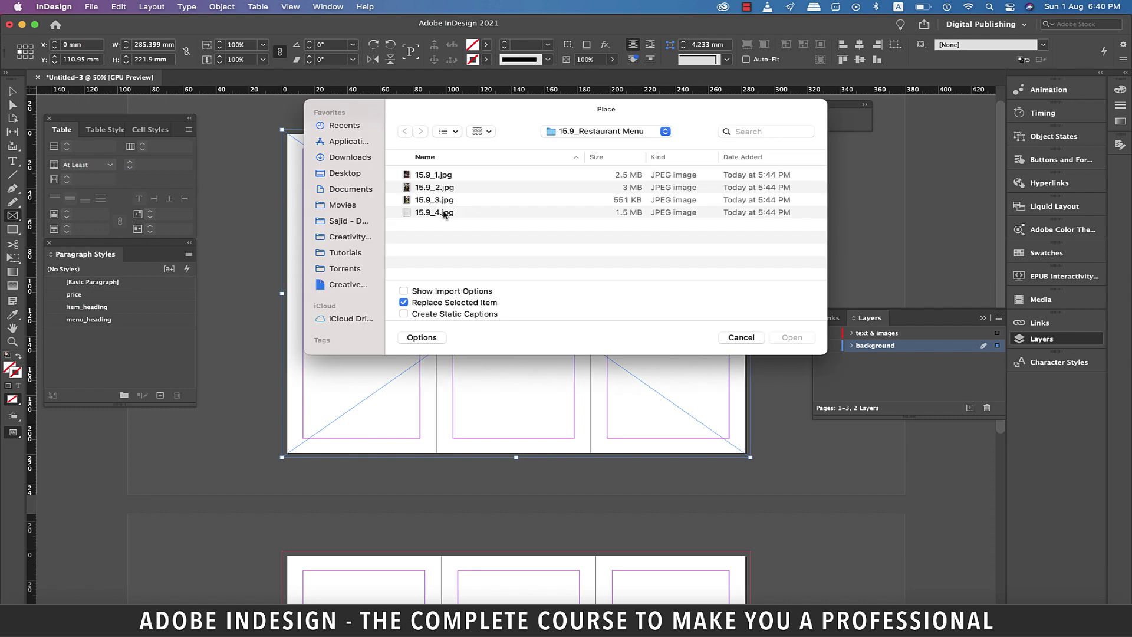
pyautogui.click(443, 214)
pyautogui.click(773, 336)
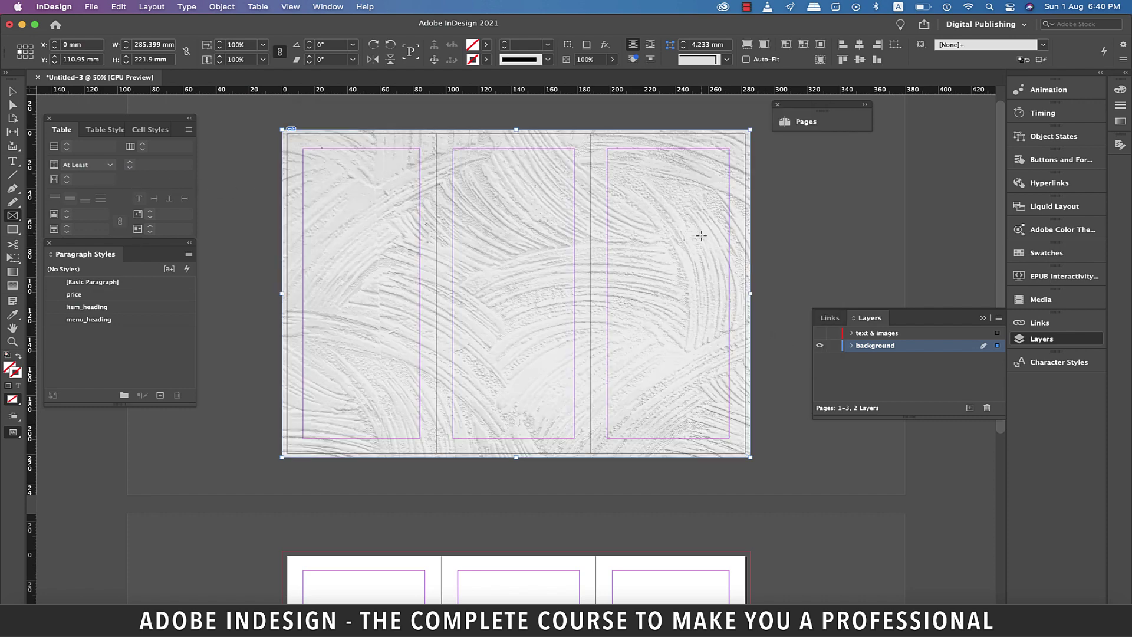
pyautogui.click(612, 59)
pyautogui.moveTo(612, 74); pyautogui.dragTo(588, 74)
# Fill the second spread with the texture at 60% opacity and show the text & images layer again.
pyautogui.scroll(-5, 646, 345)
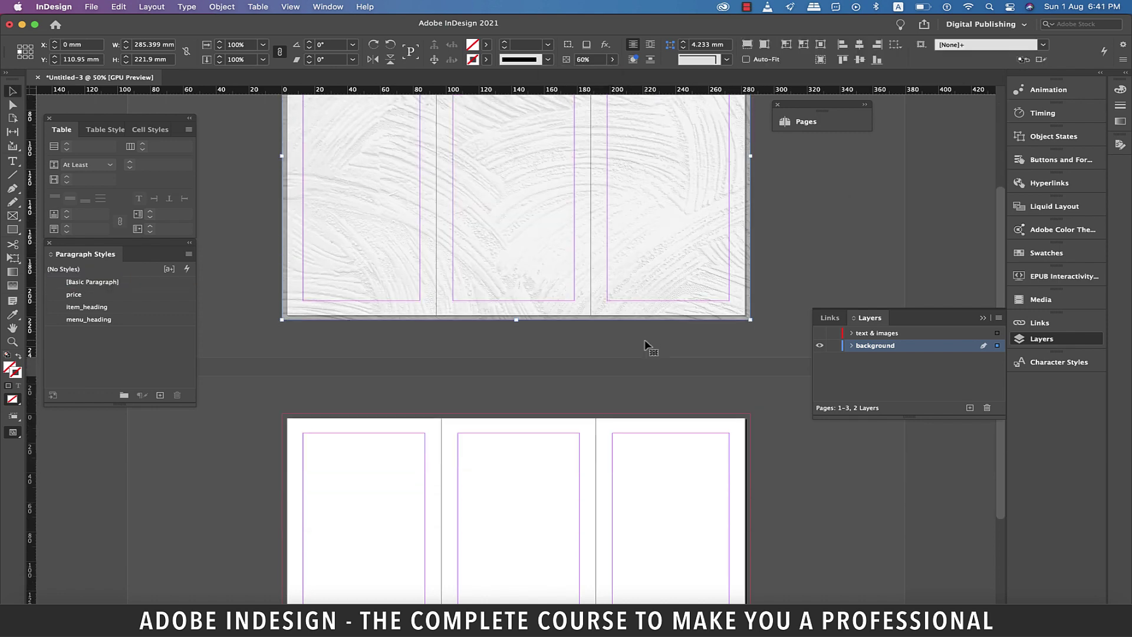
pyautogui.scroll(-5, 645, 345)
pyautogui.press('f')
pyautogui.moveTo(281, 241); pyautogui.dragTo(750, 570)
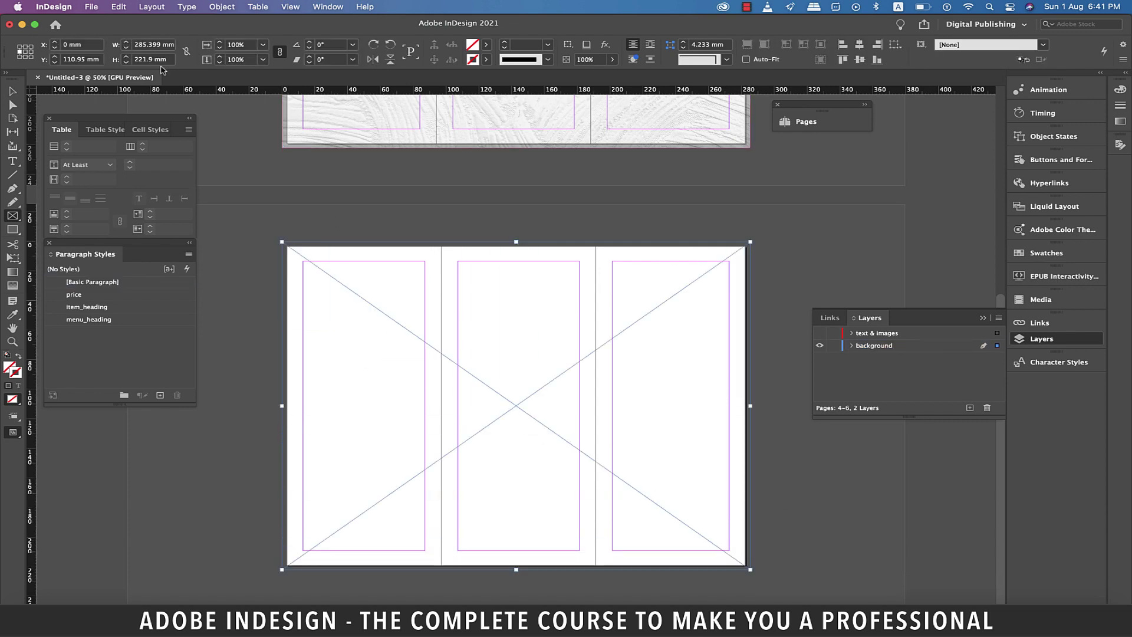
pyautogui.click(91, 7)
pyautogui.click(100, 172)
pyautogui.doubleClick(589, 214)
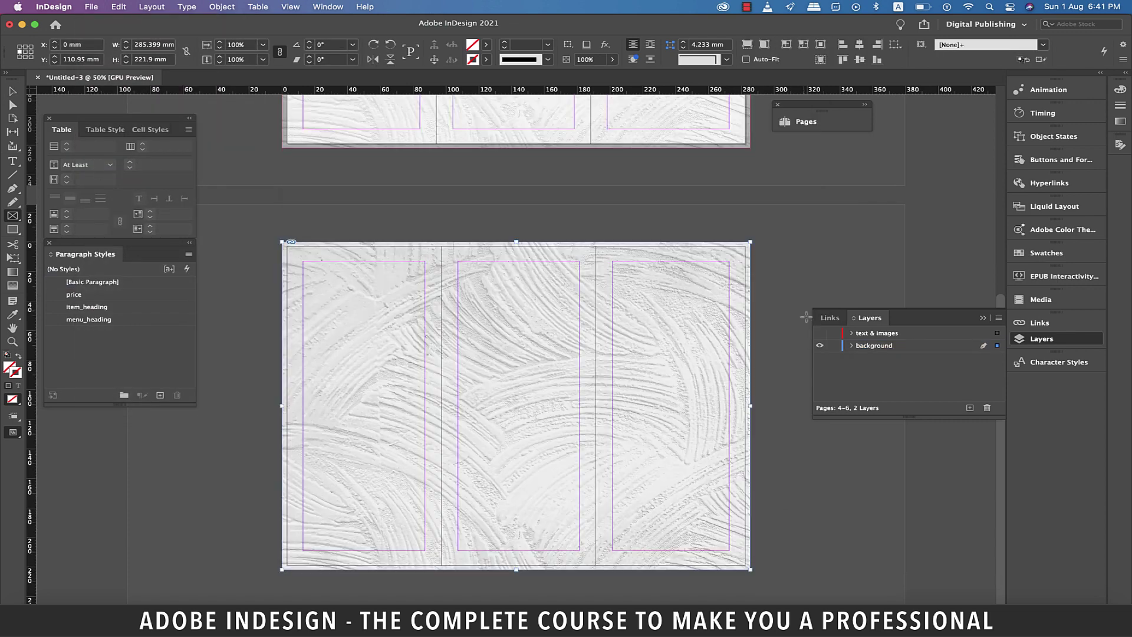
pyautogui.click(590, 59)
pyautogui.write('60')
pyautogui.press('Return')
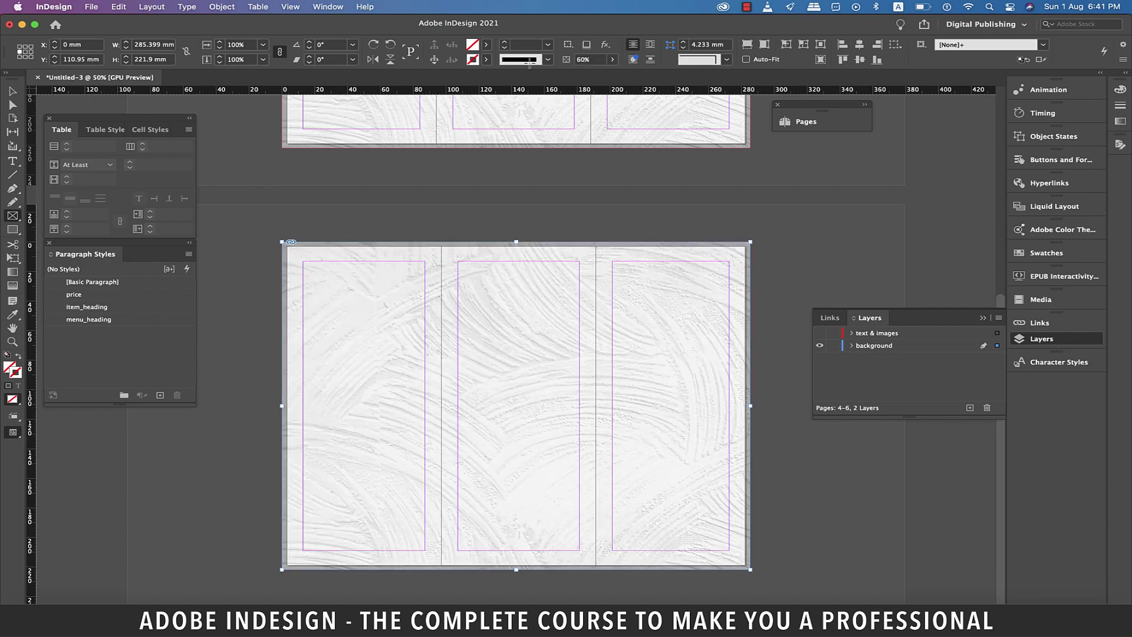
pyautogui.click(819, 333)
pyautogui.scroll(10, 758, 338)
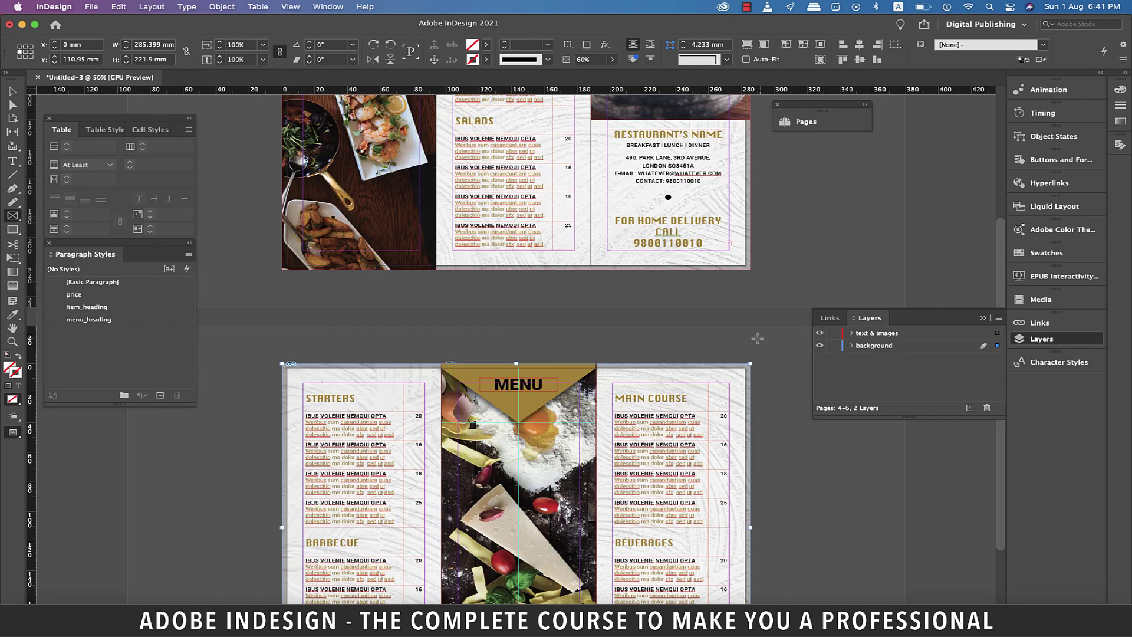
# Switch to Preview mode and start exporting the document under the name 'menu'.
pyautogui.press('w')
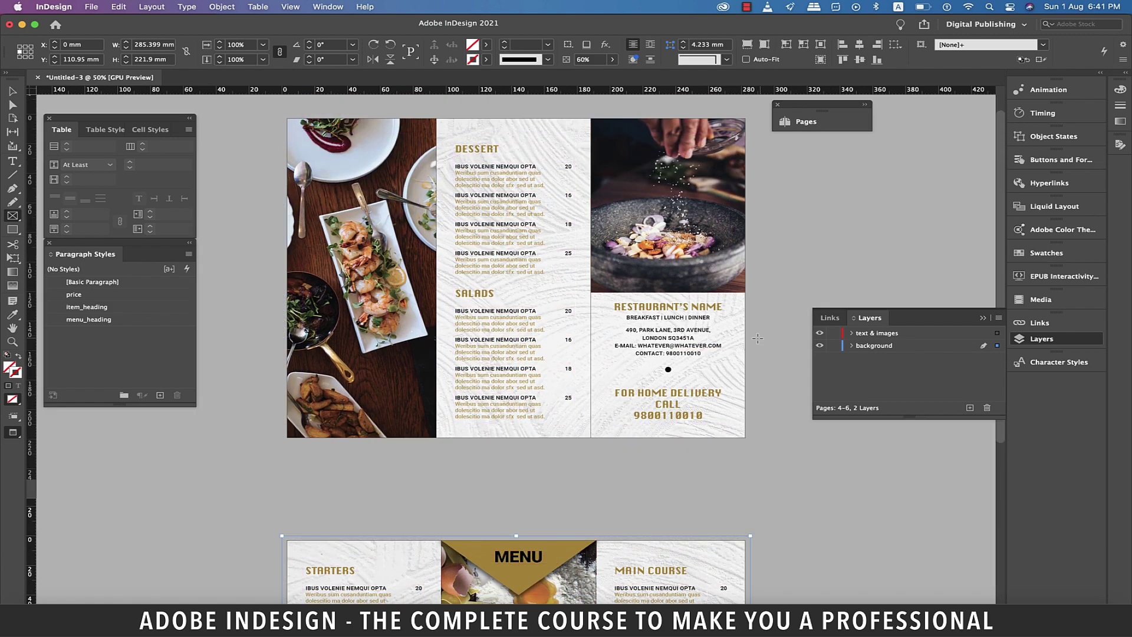
pyautogui.scroll(1, 758, 338)
pyautogui.press('super+alt+0')
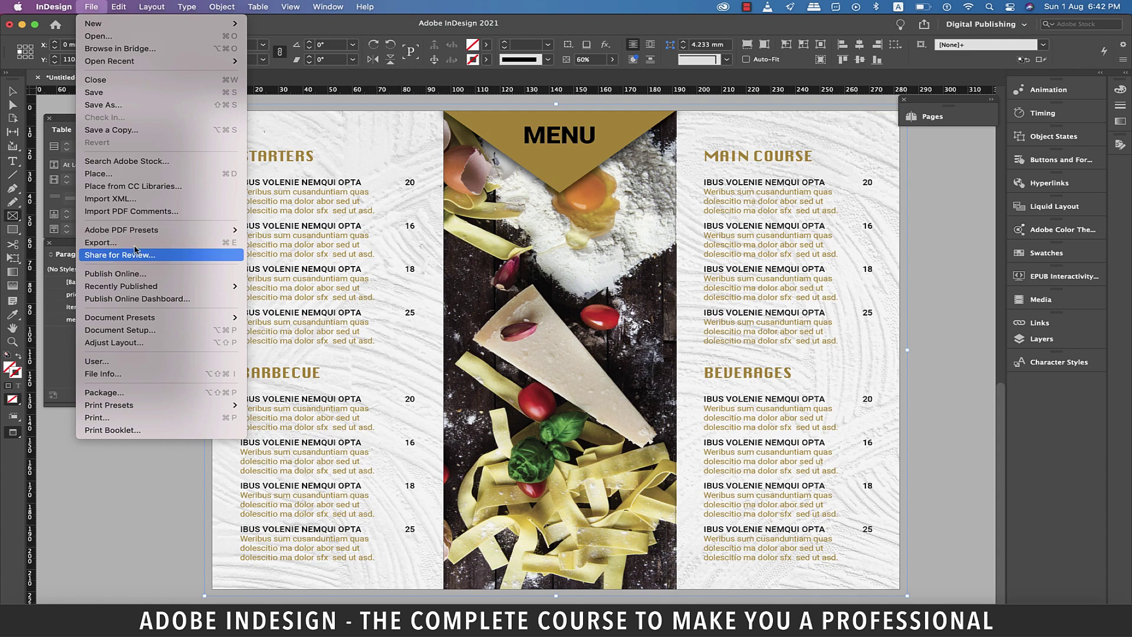
pyautogui.click(133, 243)
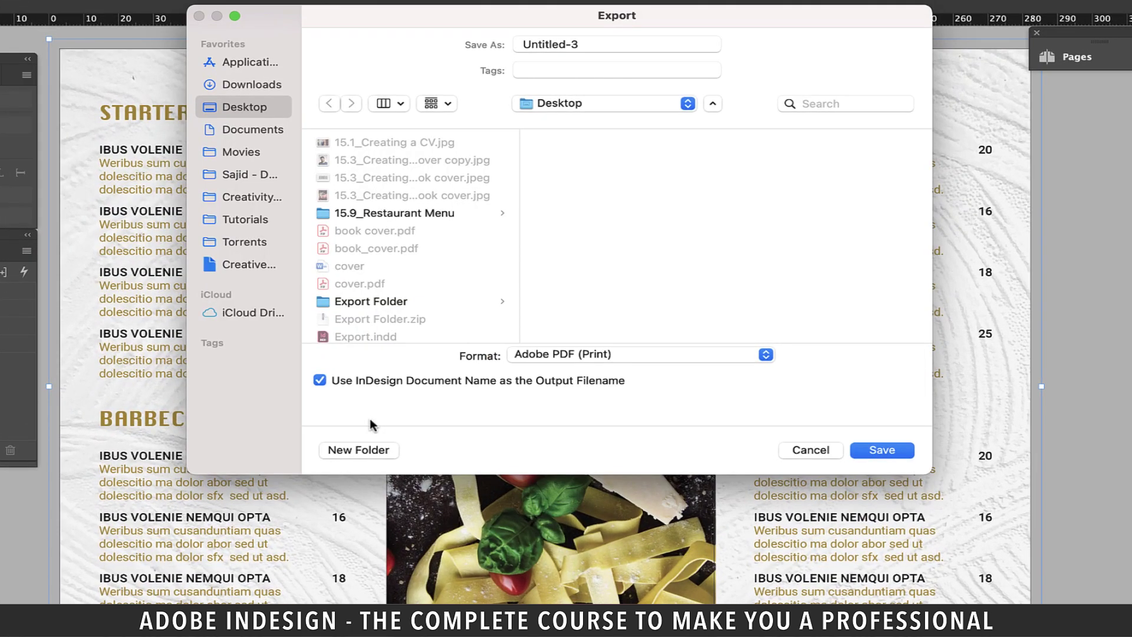
pyautogui.click(593, 42)
pyautogui.tripleClick(593, 42)
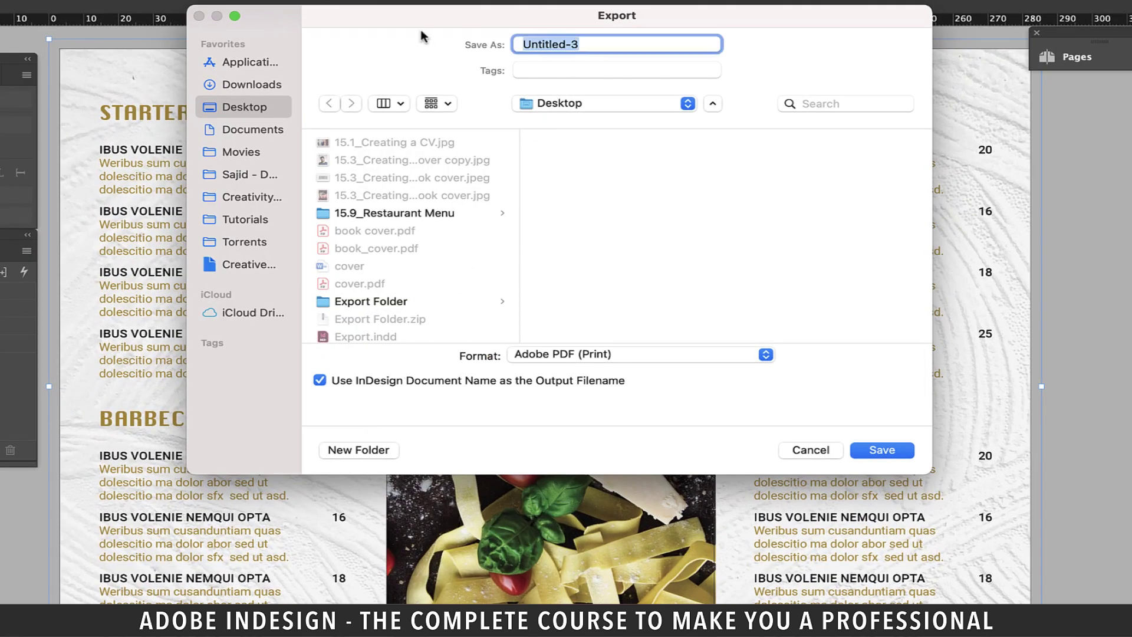
pyautogui.write('menu')
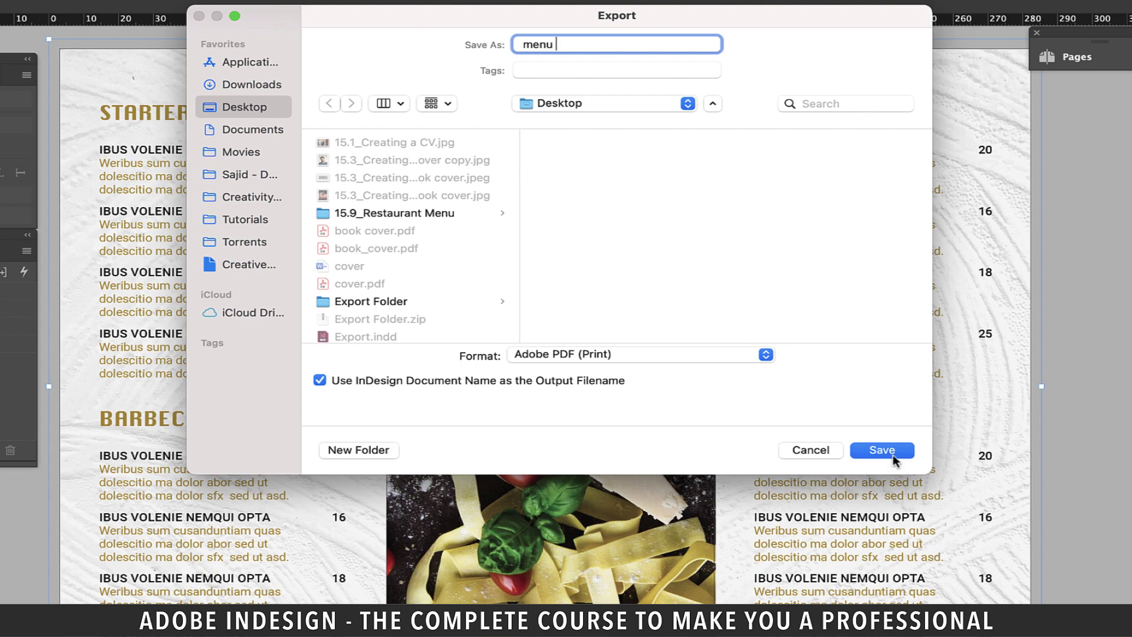
pyautogui.click(869, 448)
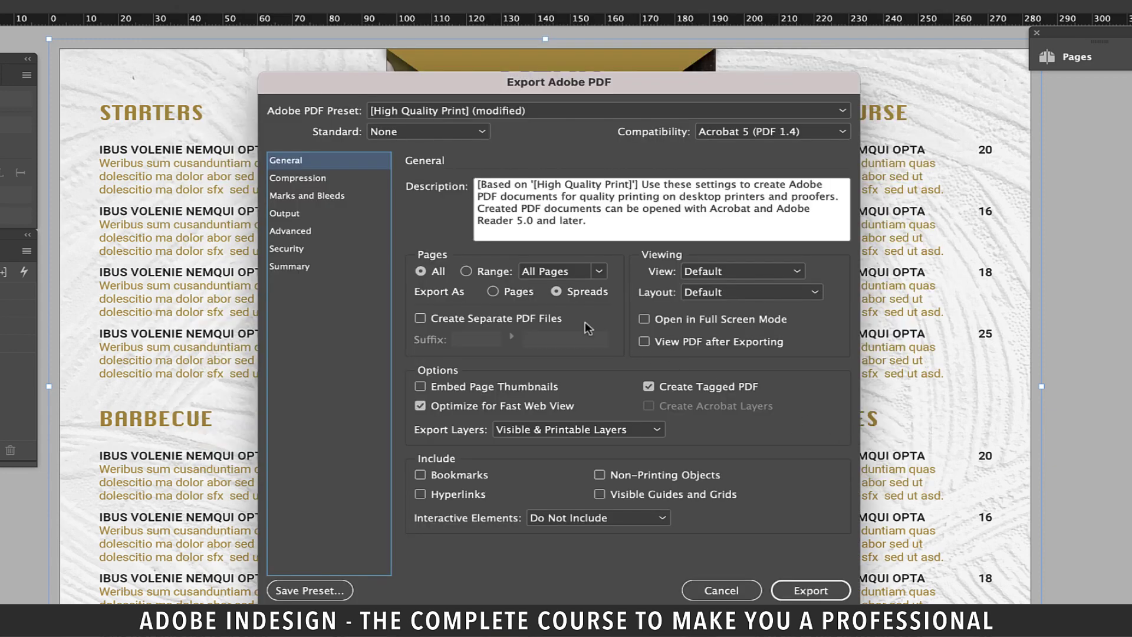
# Export the PDF as spreads with marks and bleeds, then select menu .pdf in Finder.
pyautogui.click(565, 294)
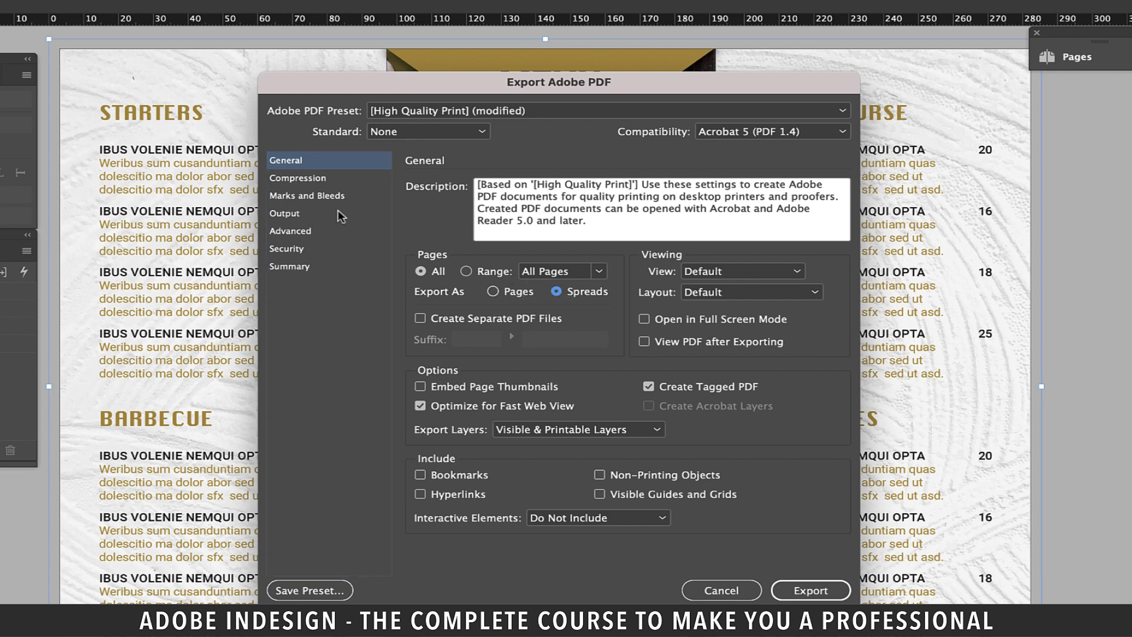
pyautogui.click(299, 197)
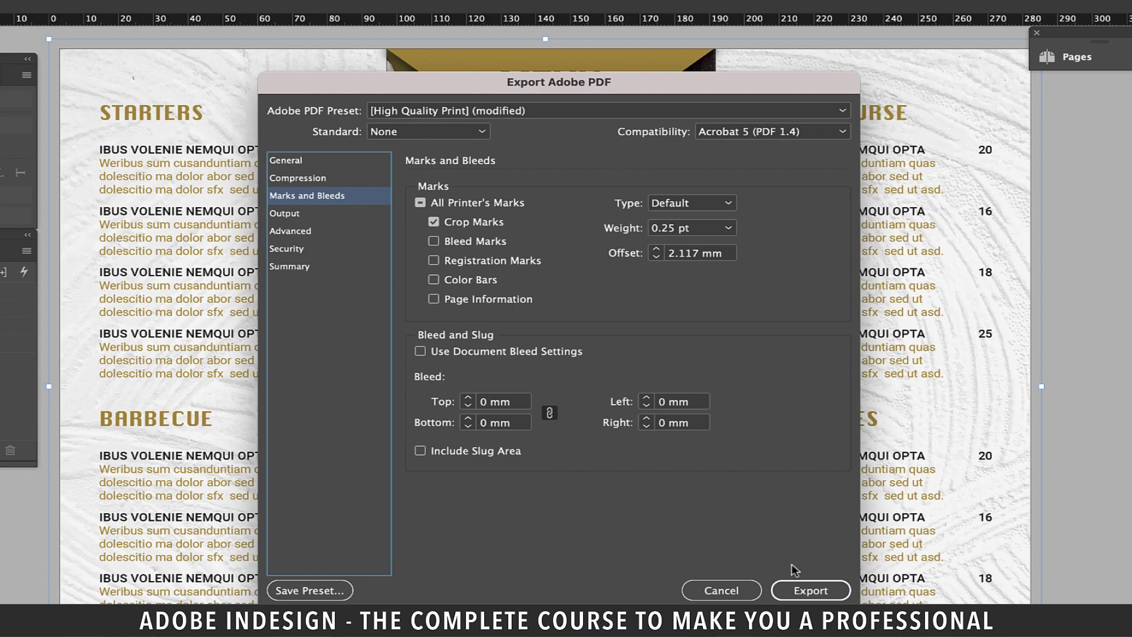
pyautogui.click(809, 590)
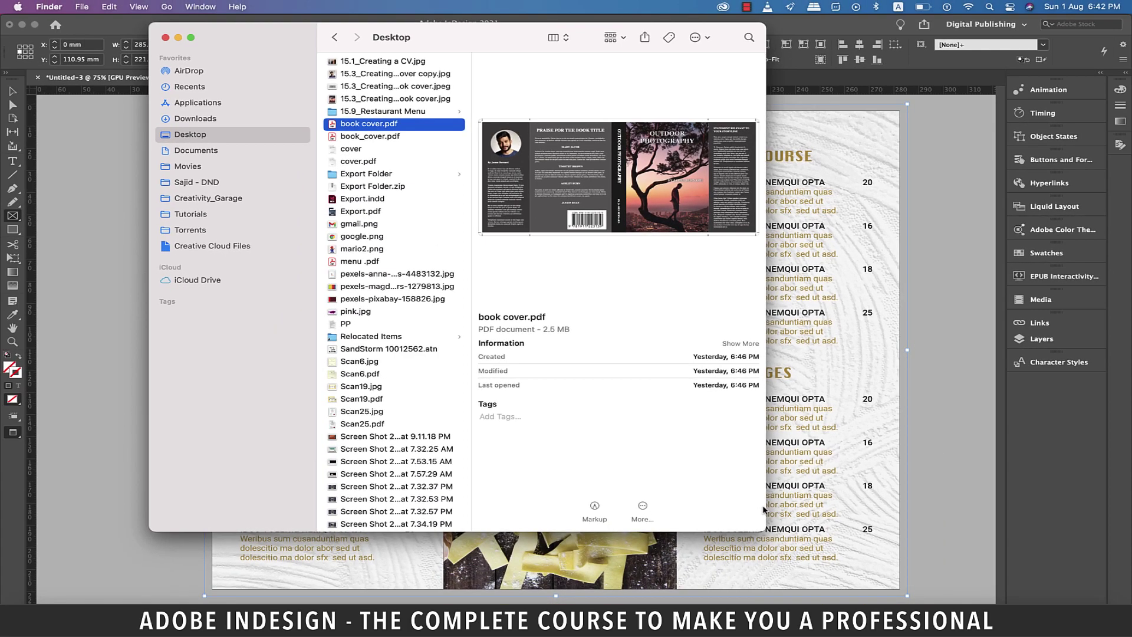
pyautogui.click(357, 263)
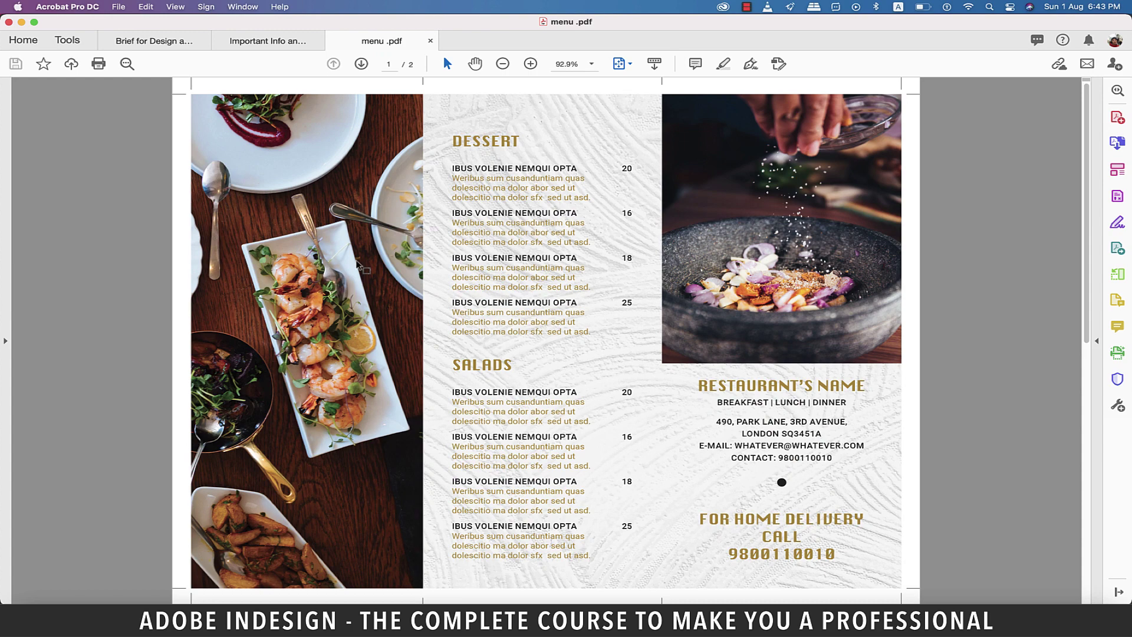
# Scroll from page 1 to page 2 of menu .pdf to review the Starters and Main Course spread.
pyautogui.scroll(-3, 879, 418)
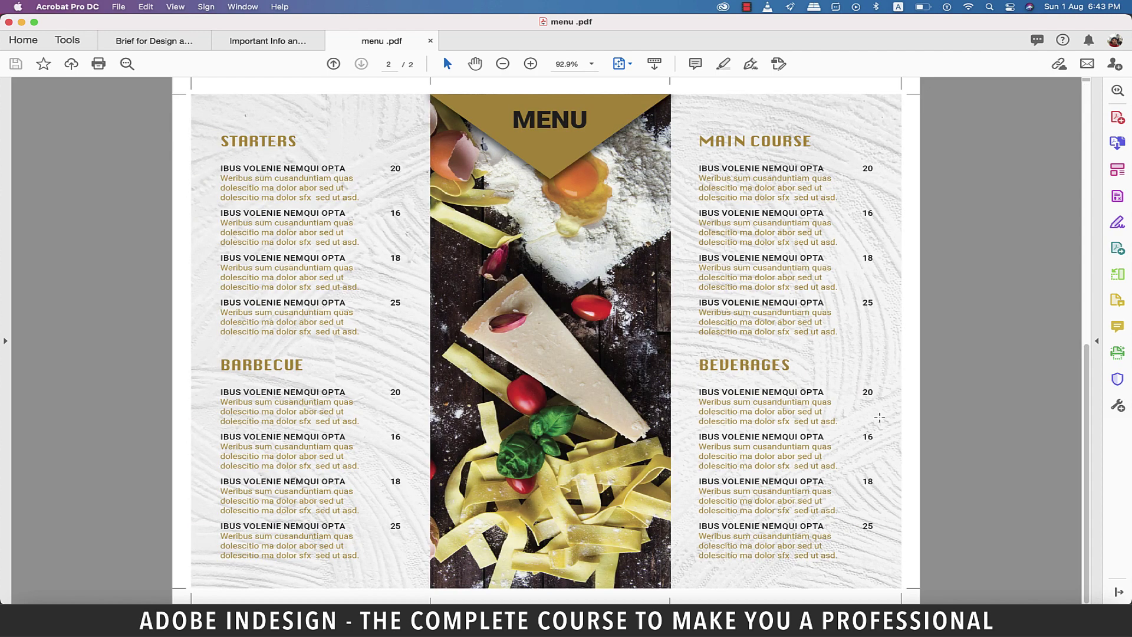